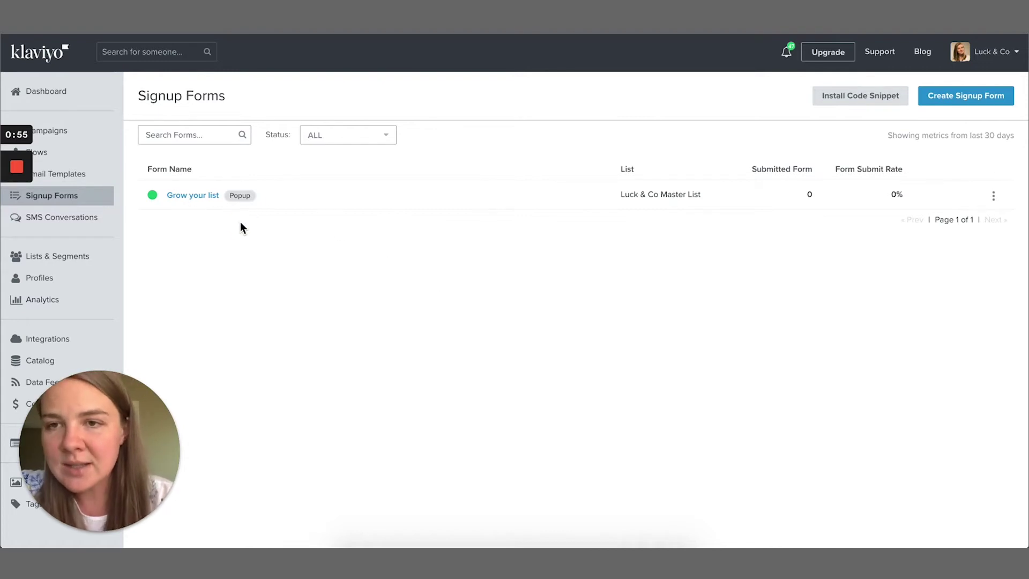
- Open the Grow your list popup editor and confirm GET MY 10% OFF submits to Luck & Co Master List
click(188, 199)
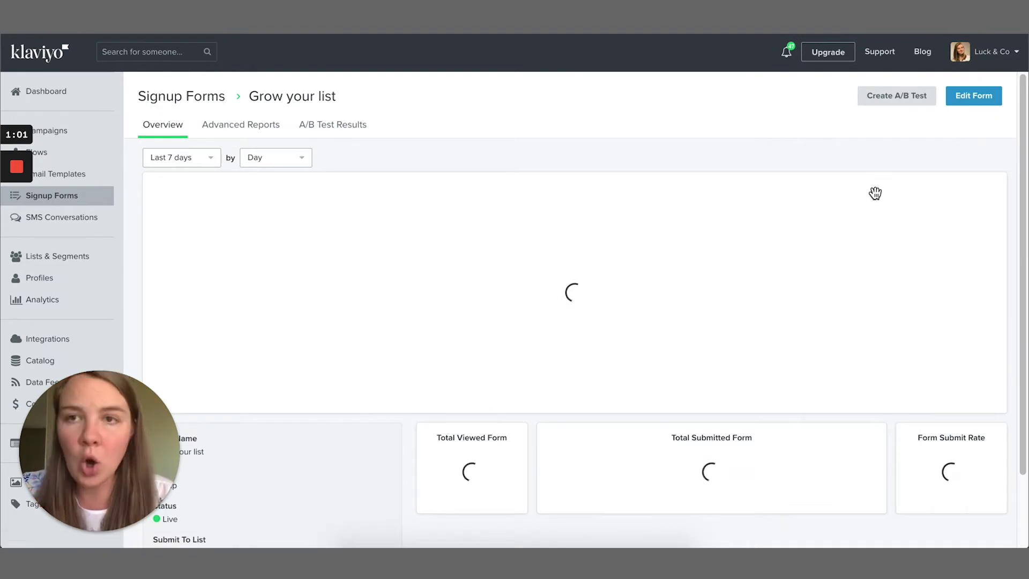
click(971, 102)
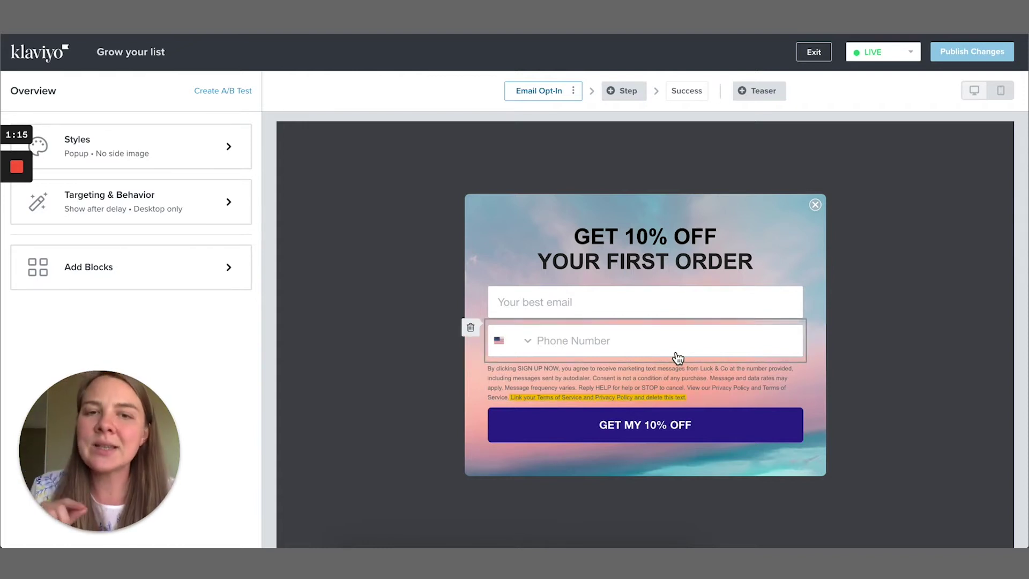
click(542, 294)
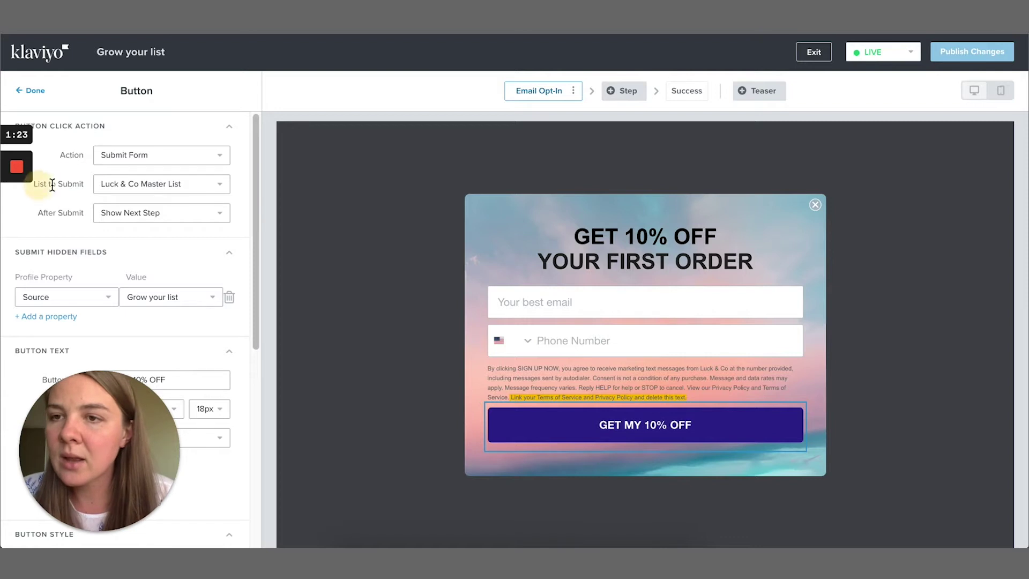
drag(86, 186, 34, 184)
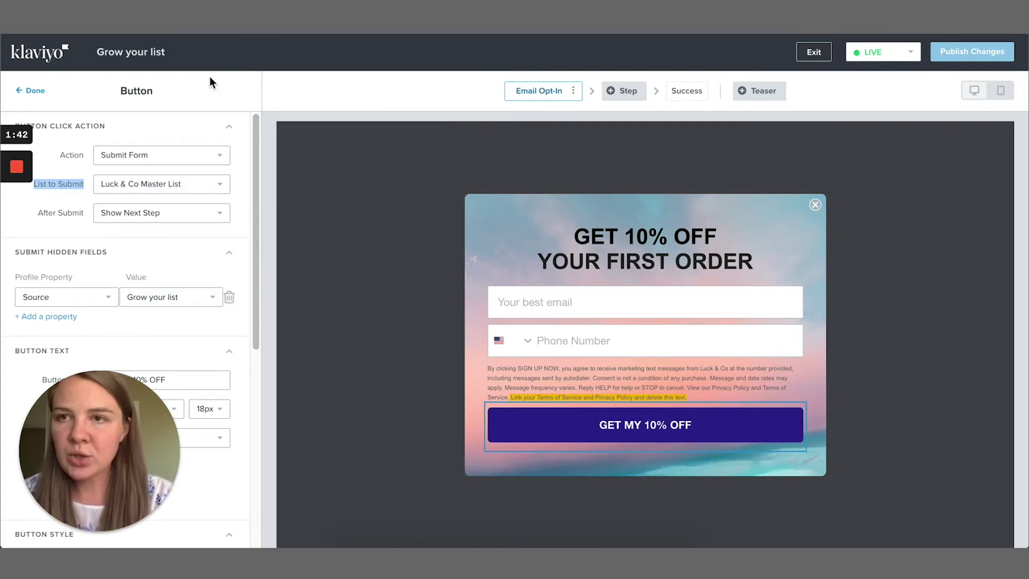
- Exit the form editor and pick the Standard Welcome Series template from a 'welcome' flow search
click(812, 53)
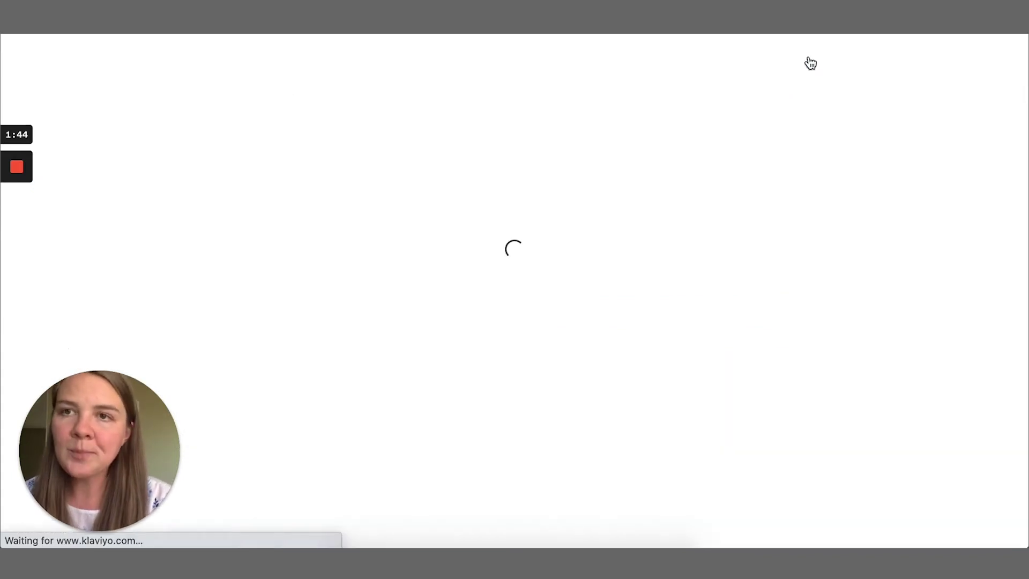
click(63, 155)
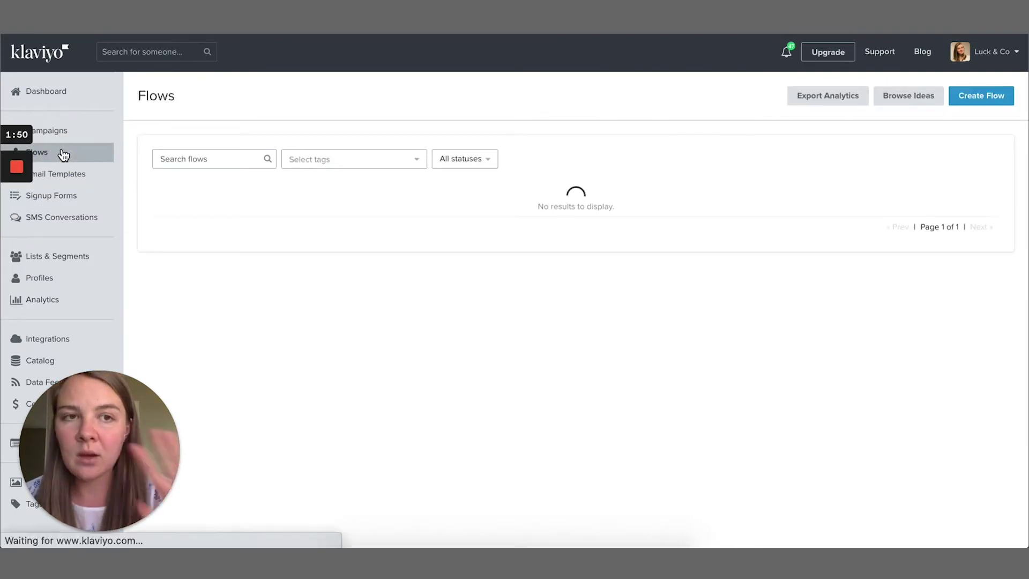
click(977, 100)
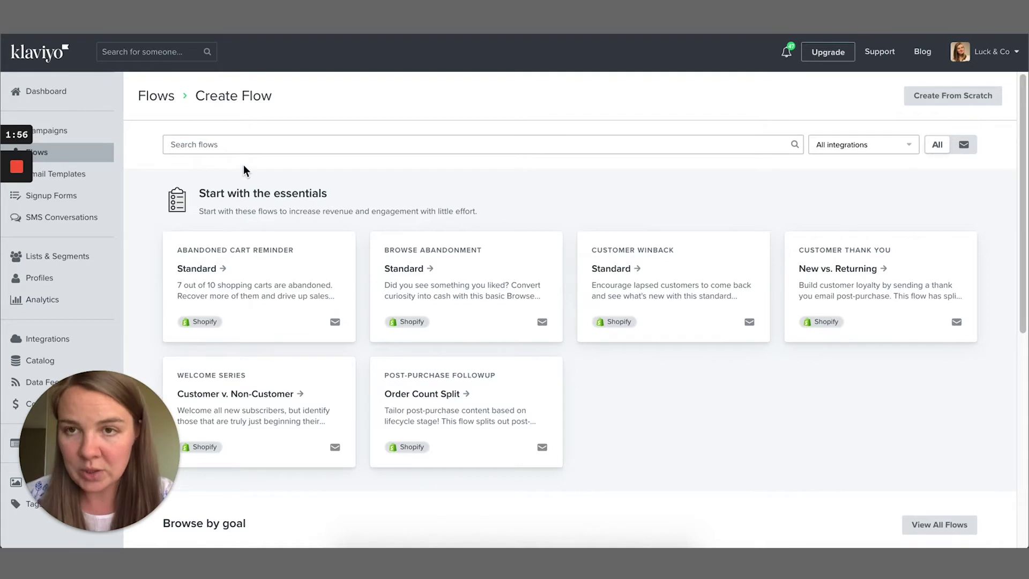
click(214, 144)
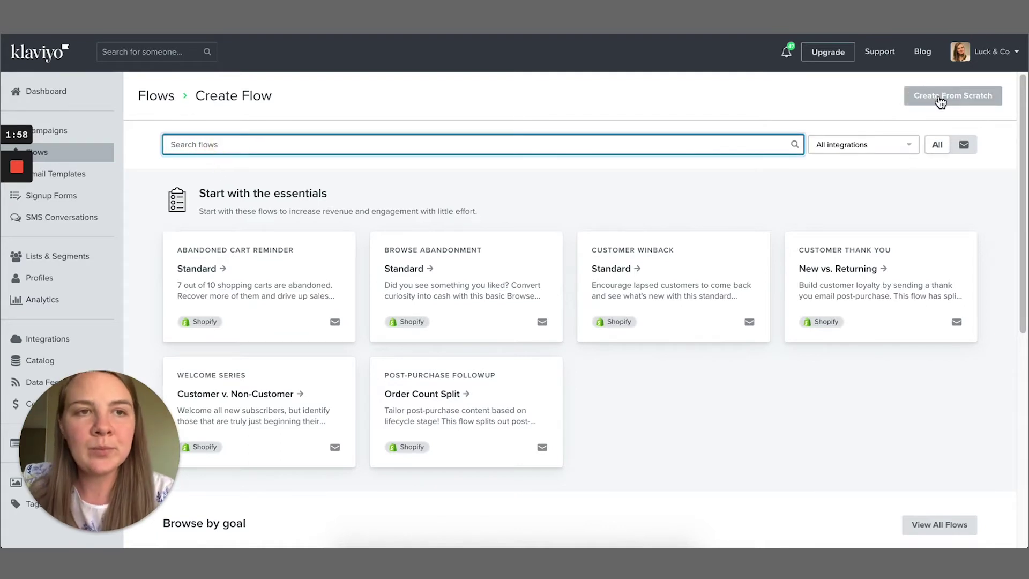
text(welcome)
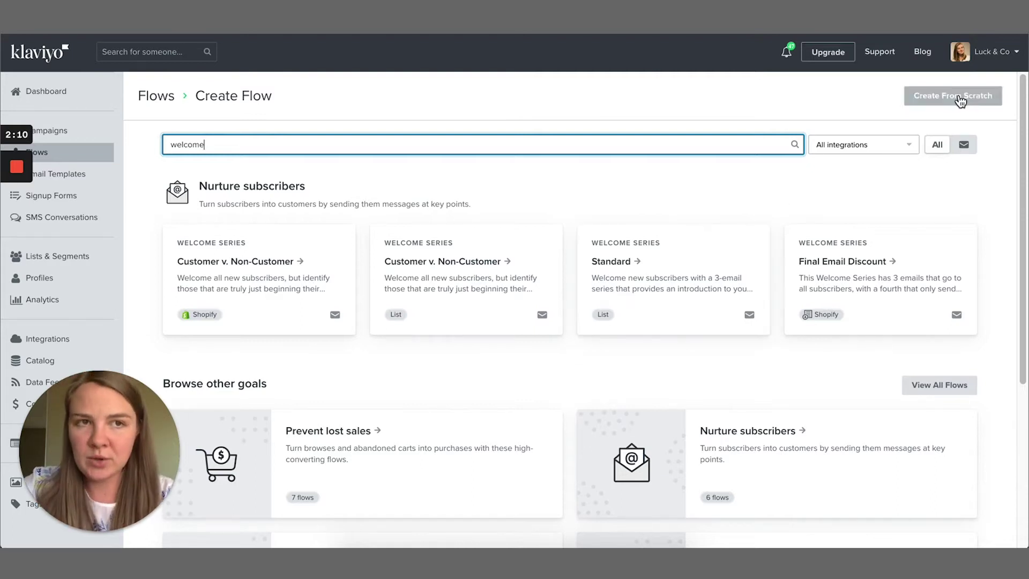
click(668, 288)
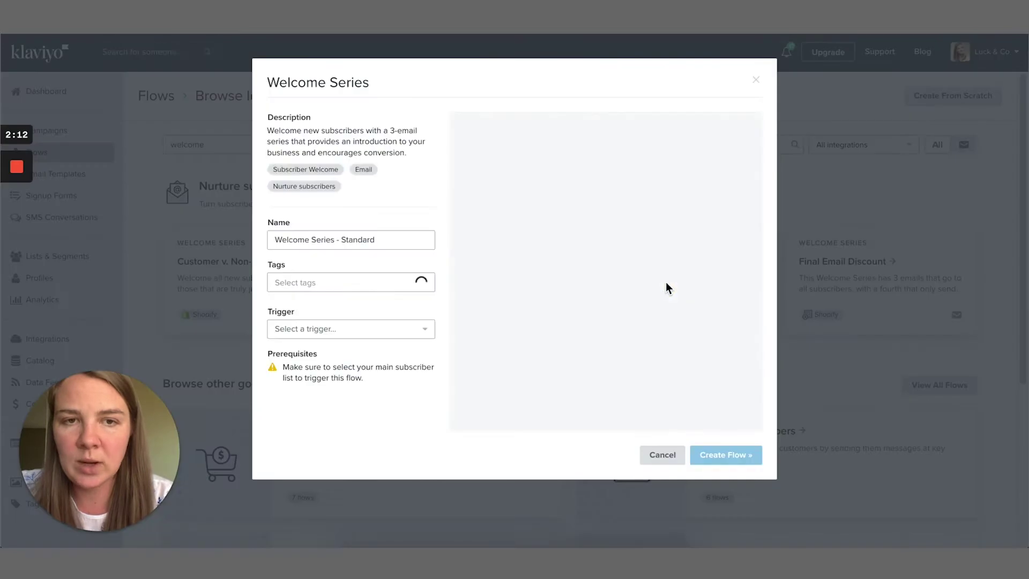
- Rename the flow to 'Welcome Flow - YT Tutorial'
scroll(646, 464, down, 3)
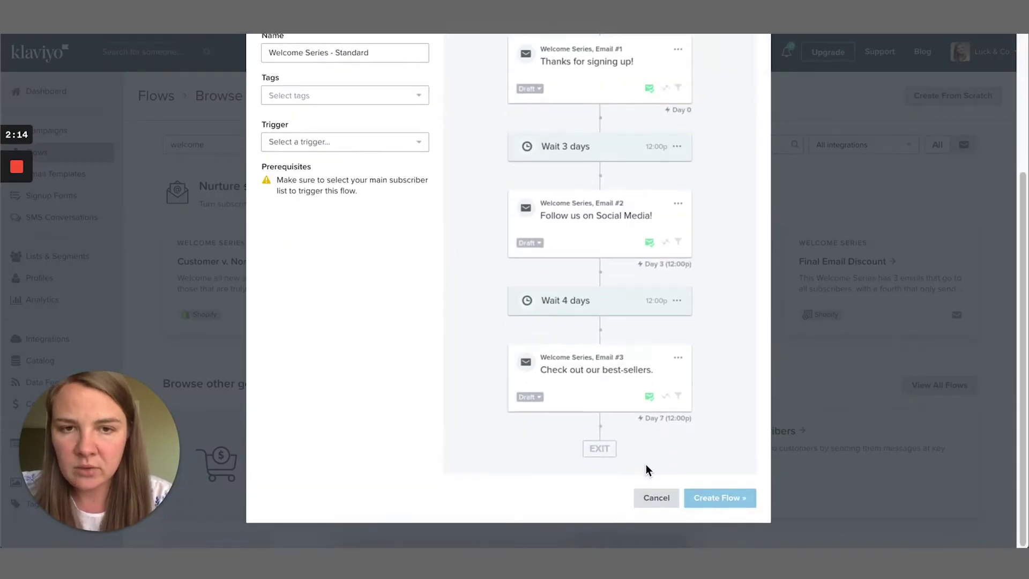
scroll(609, 382, up, 3)
click(330, 241)
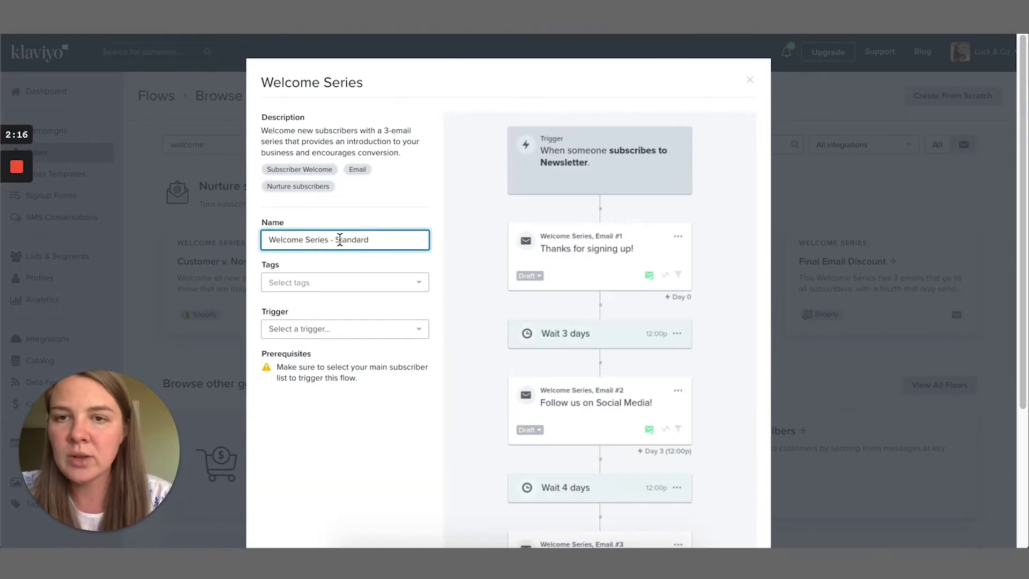
drag(306, 240, 413, 240)
text(Flow)
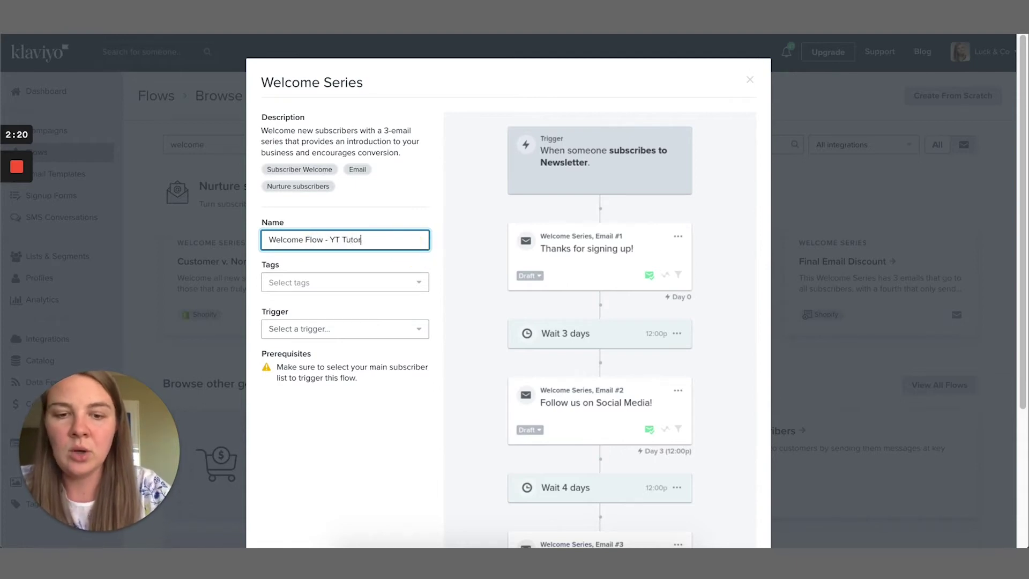
- Set the flow trigger to someone joining Luck & Co Master List
scroll(376, 241, down, 2)
click(294, 249)
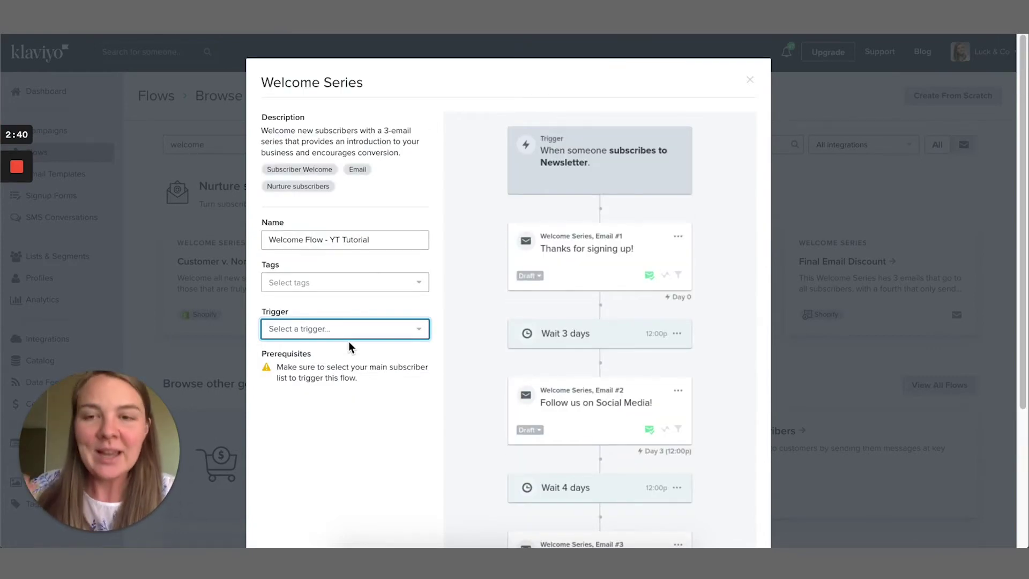
click(314, 335)
click(315, 108)
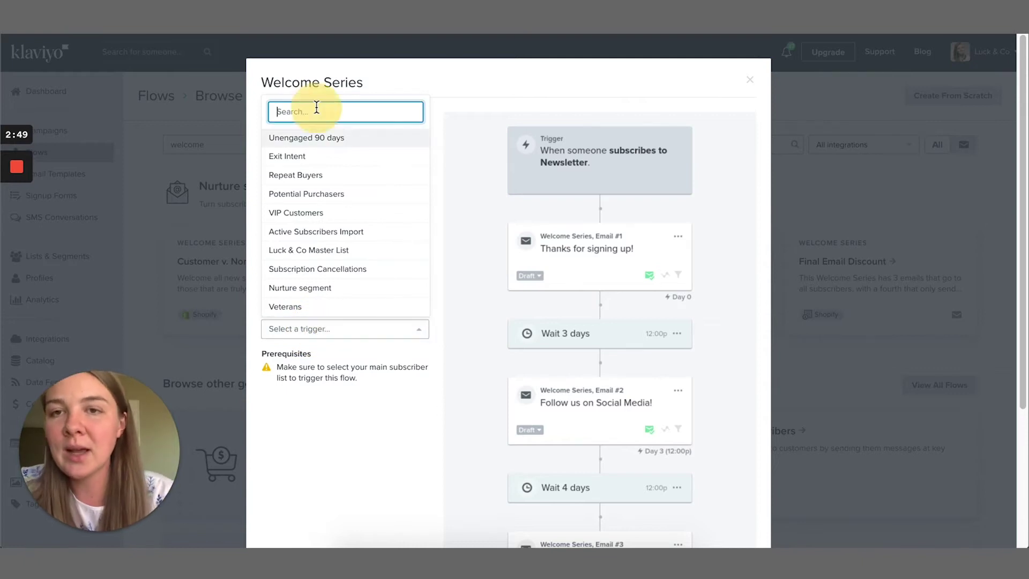
text(luck)
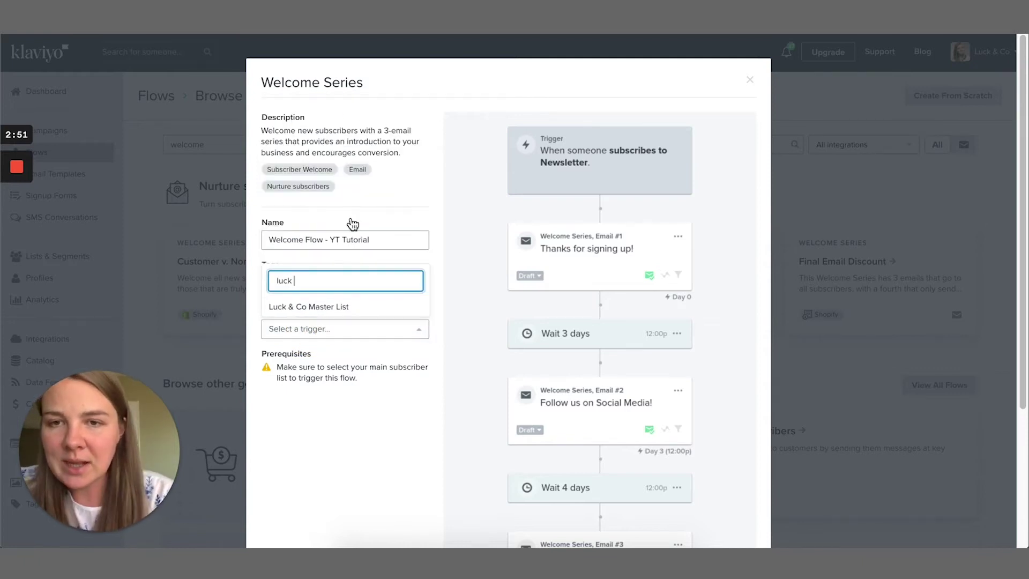
click(328, 310)
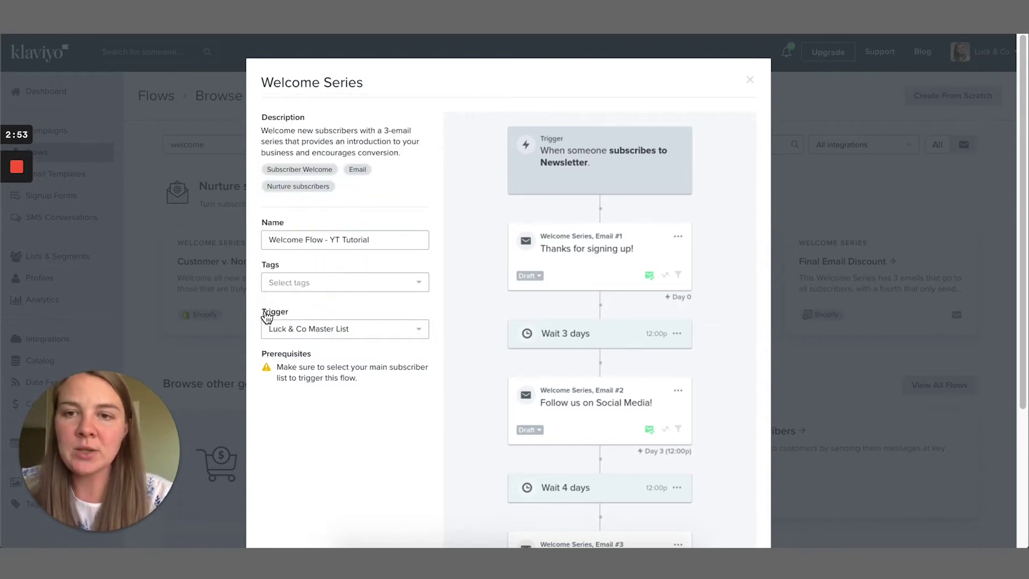
- Check the flow name and create the flow with these settings
triple_click(298, 240)
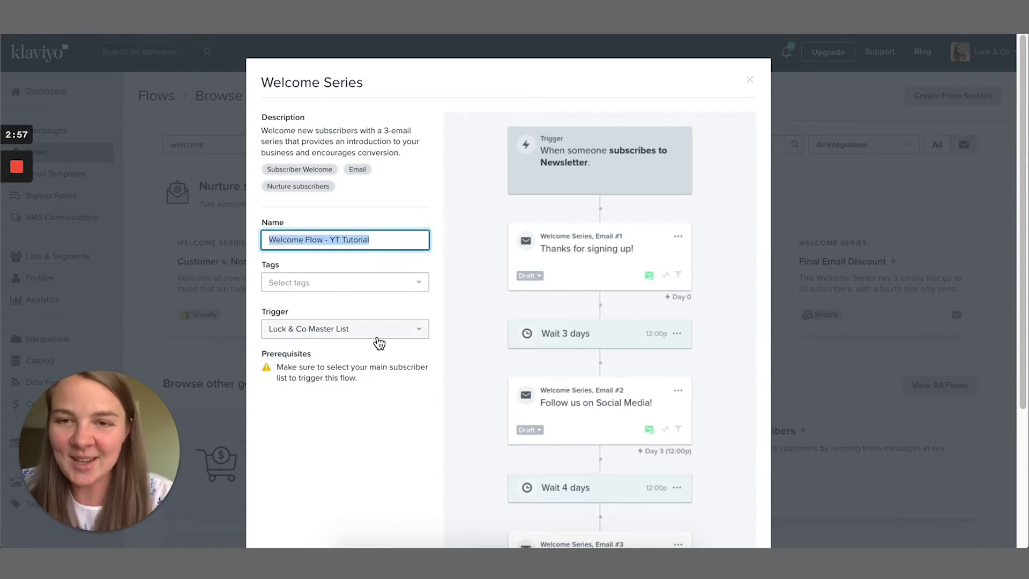
scroll(498, 357, down, 4)
click(730, 506)
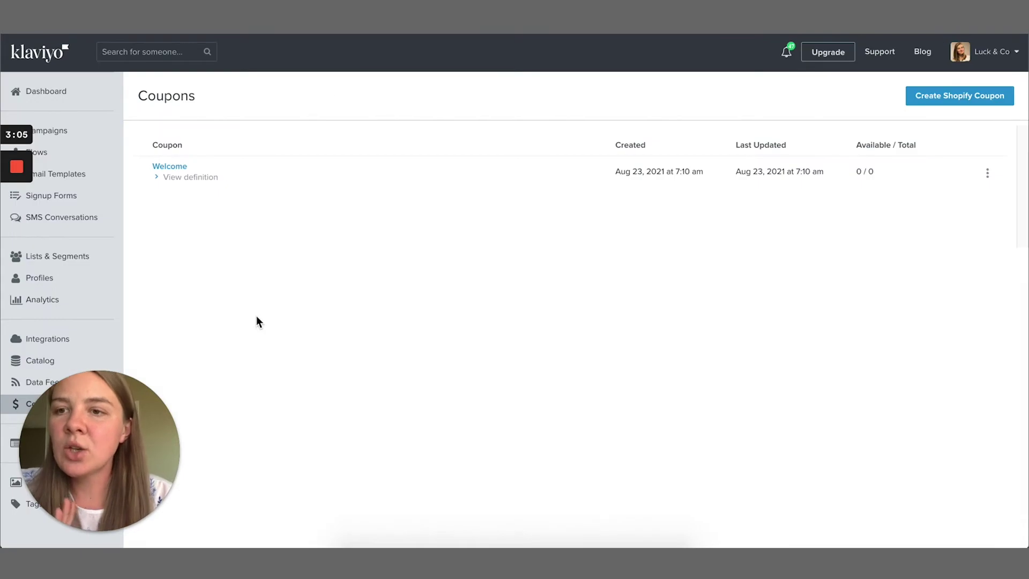
click(65, 258)
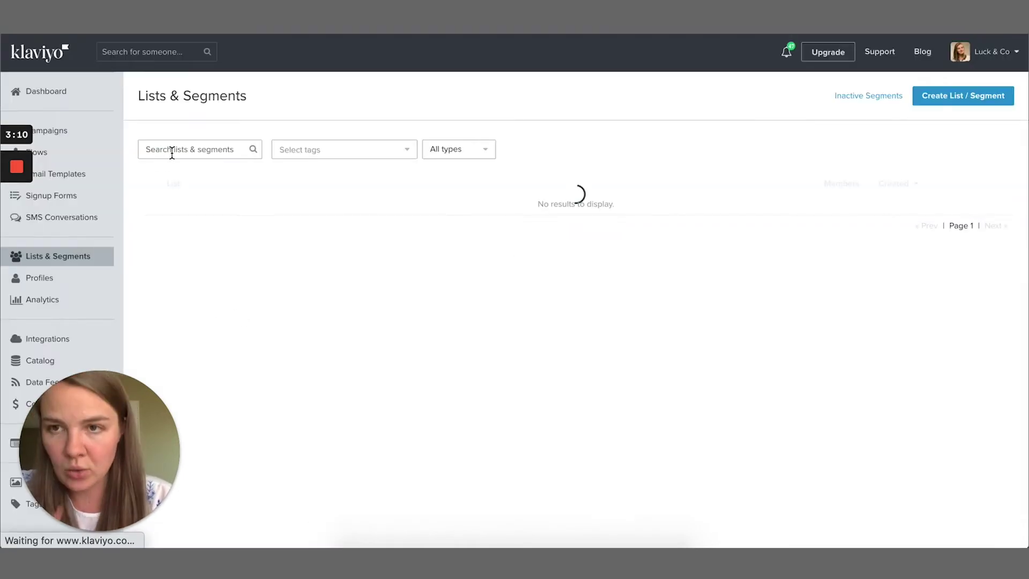
- Find Luck & Co Master List with a 'luck' search and review its Double opt-in setting
click(176, 152)
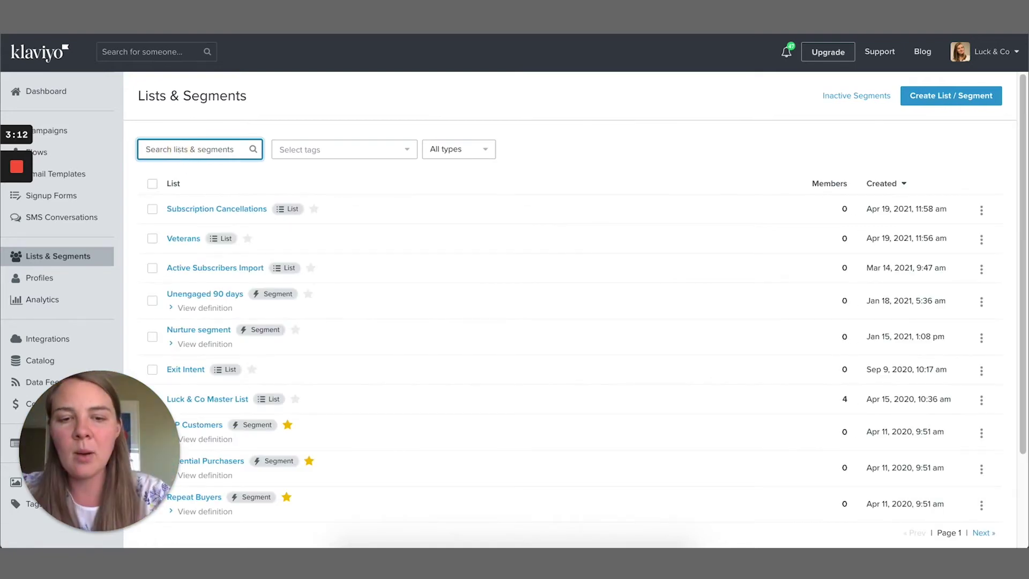
text(luck & co)
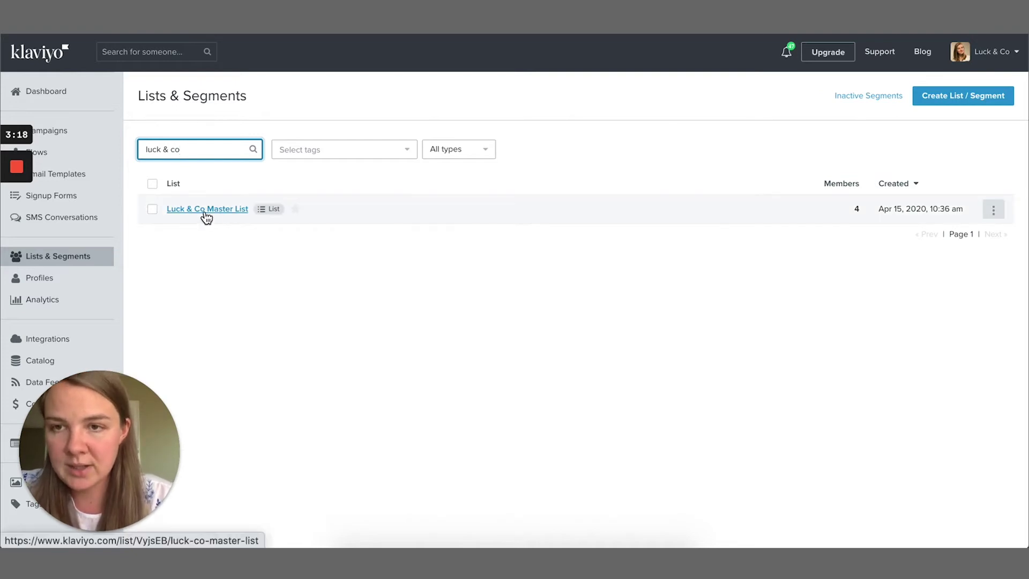
mouse_move(31, 268)
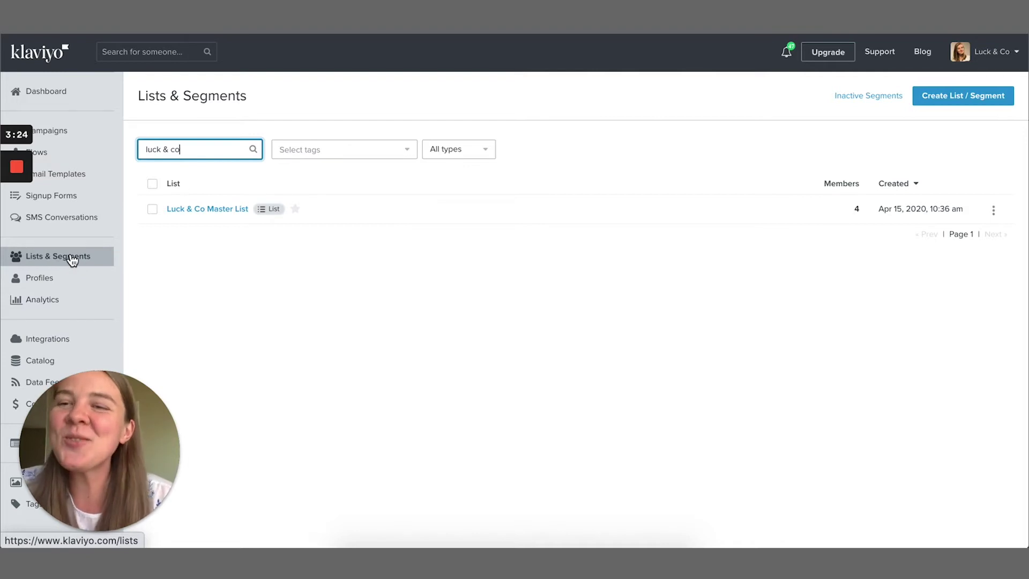
click(189, 212)
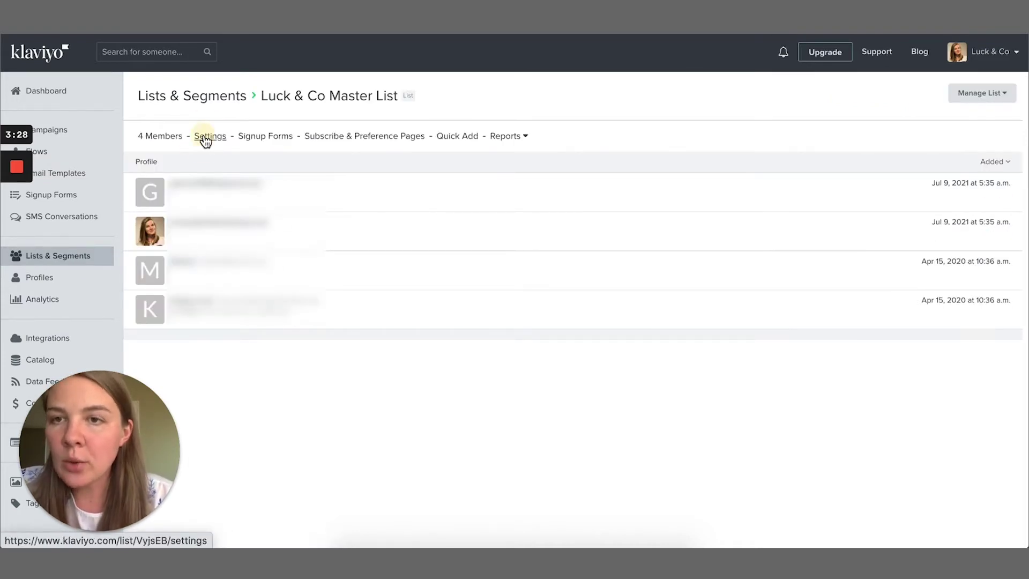
click(205, 138)
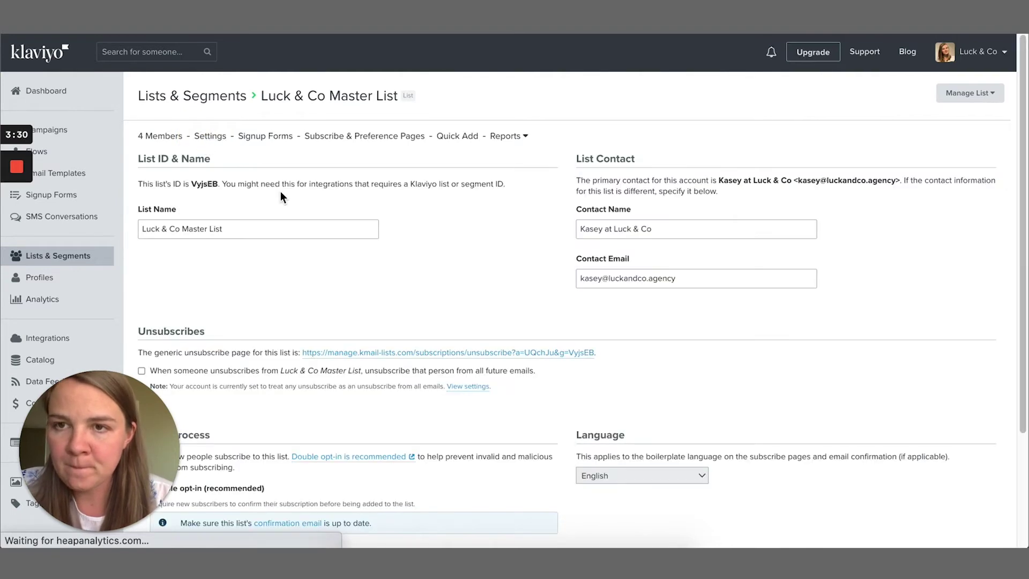
scroll(372, 250, down, 3)
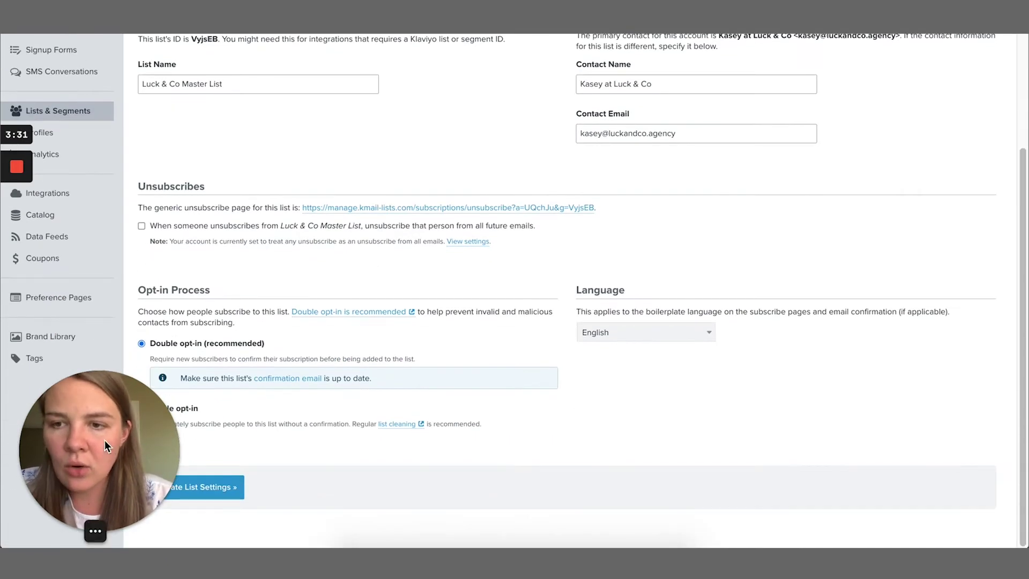
drag(104, 440, 871, 365)
click(143, 292)
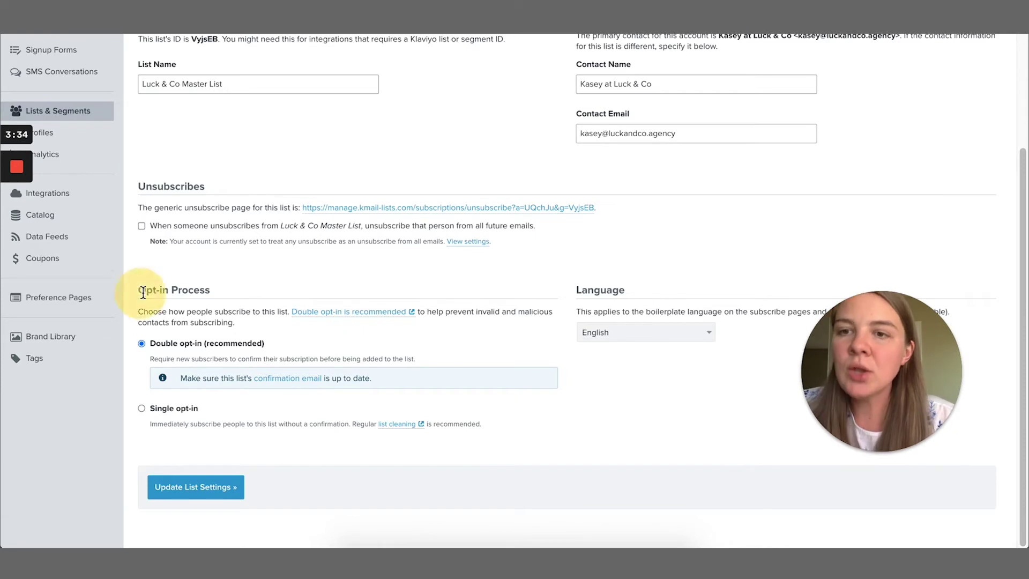
drag(138, 290, 227, 288)
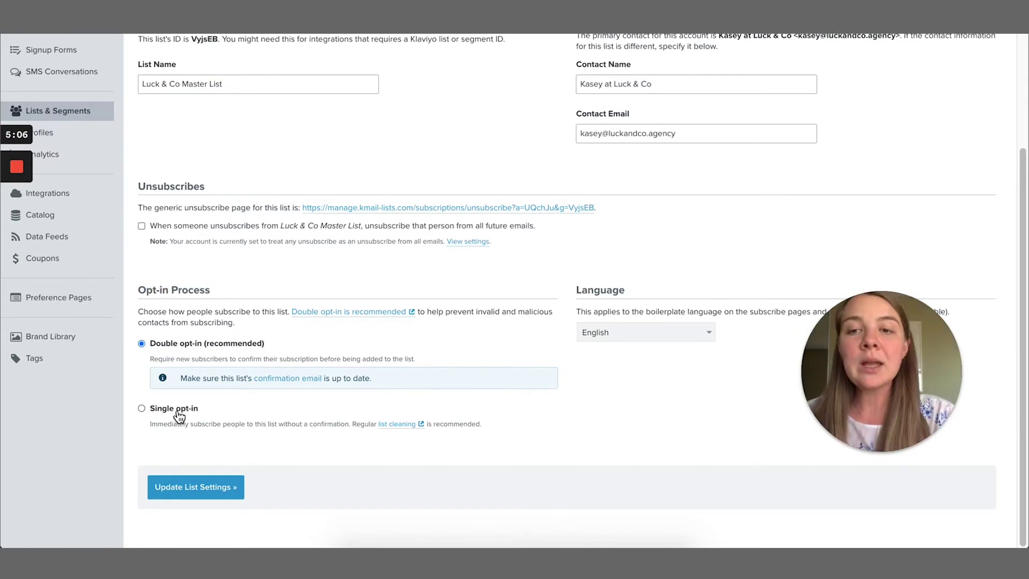
- Switch Luck & Co Master List to Single opt-in and save the list settings
click(178, 414)
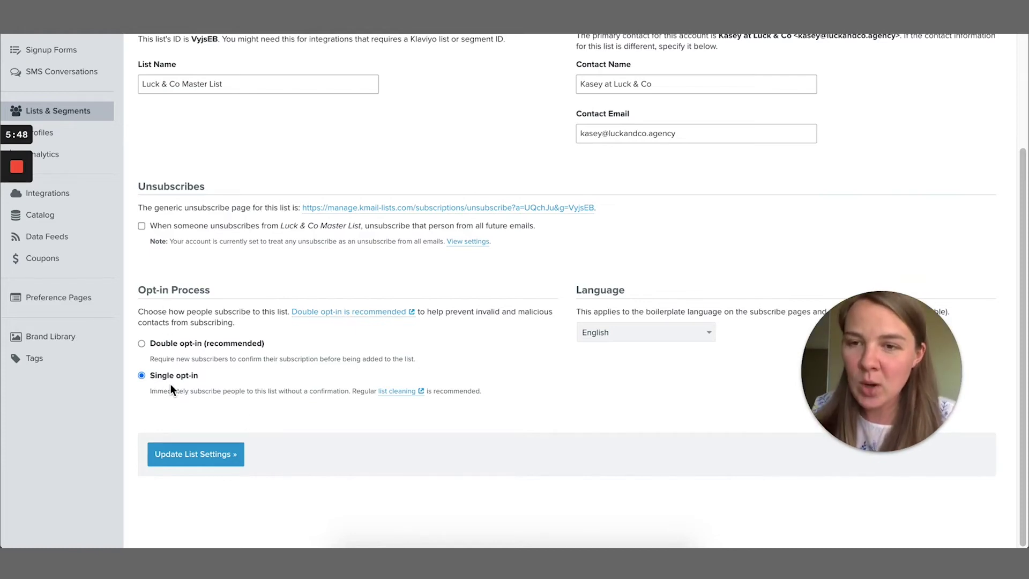
click(168, 455)
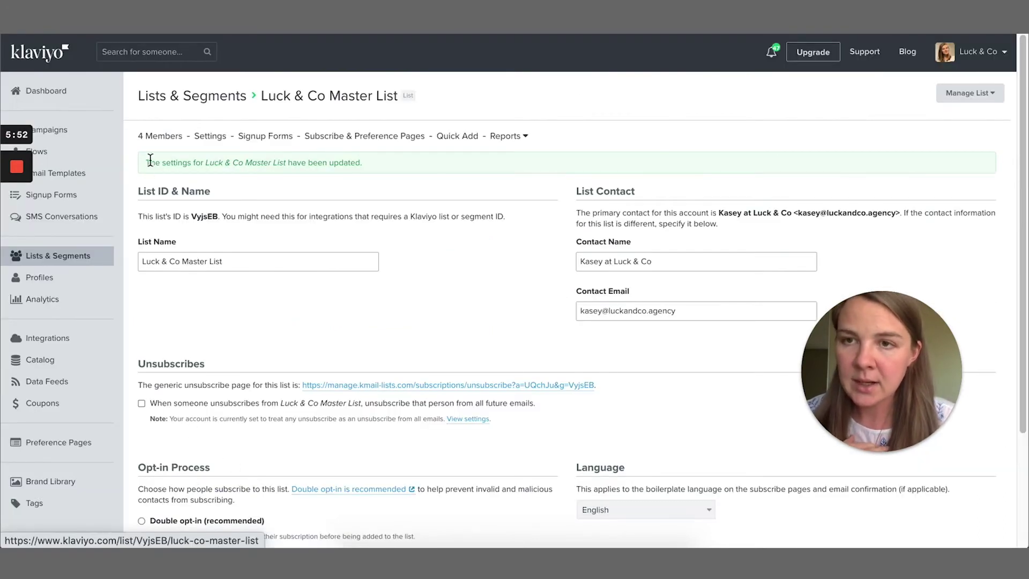
drag(147, 162, 371, 171)
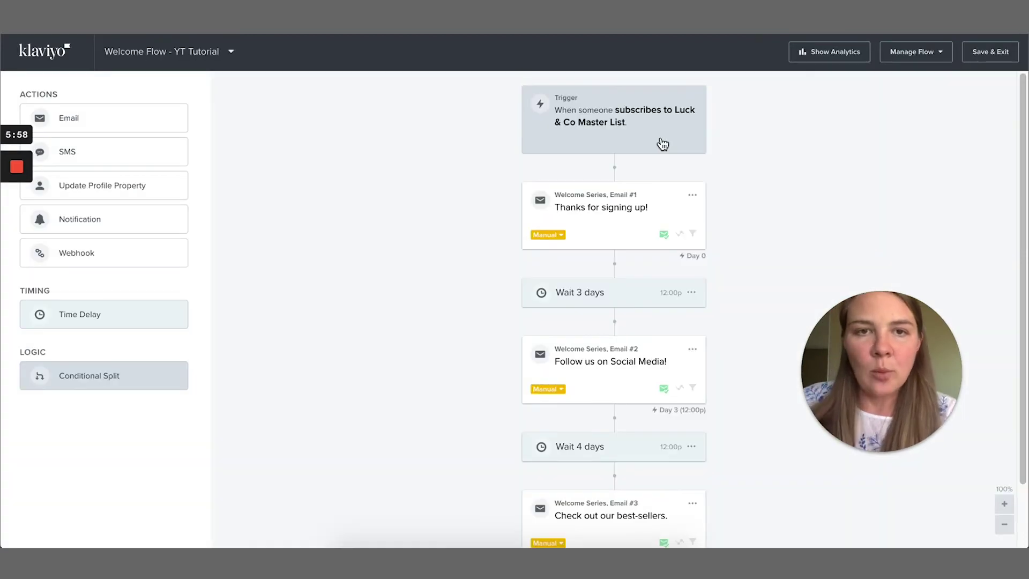
- Disable Smart Sending and enable UTM Tracking on Welcome Series Email #1
click(609, 127)
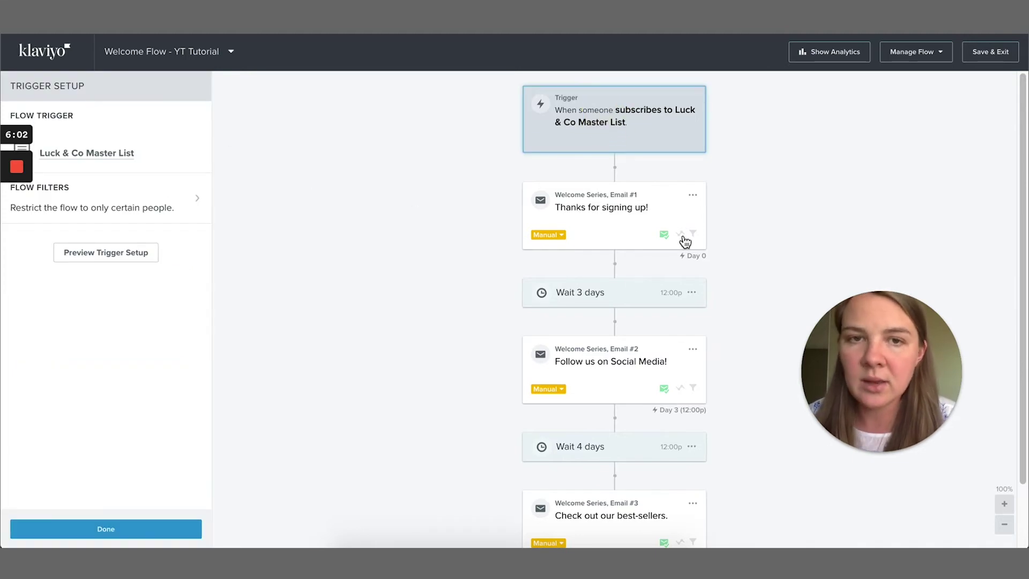
click(593, 214)
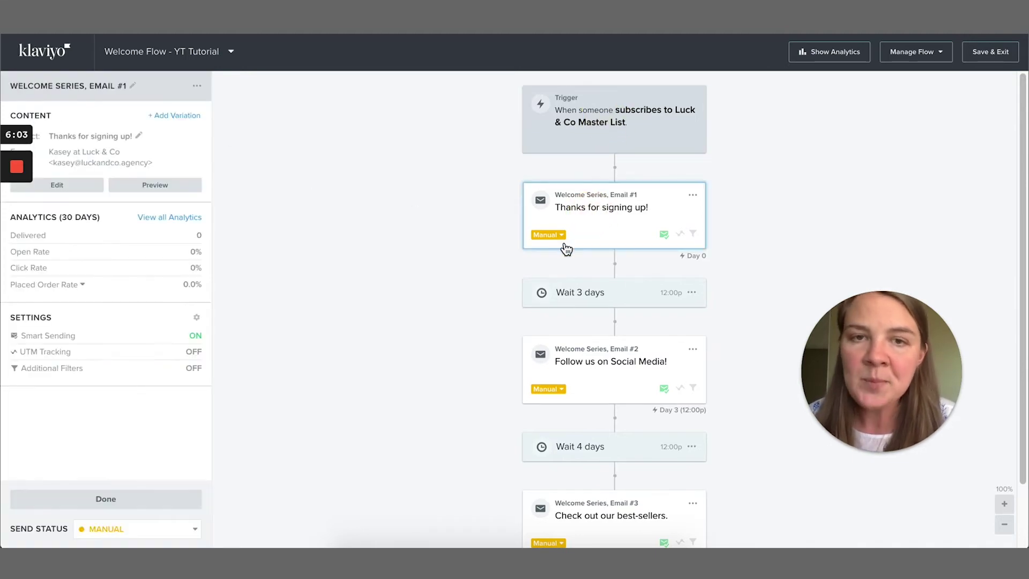
click(48, 336)
click(185, 119)
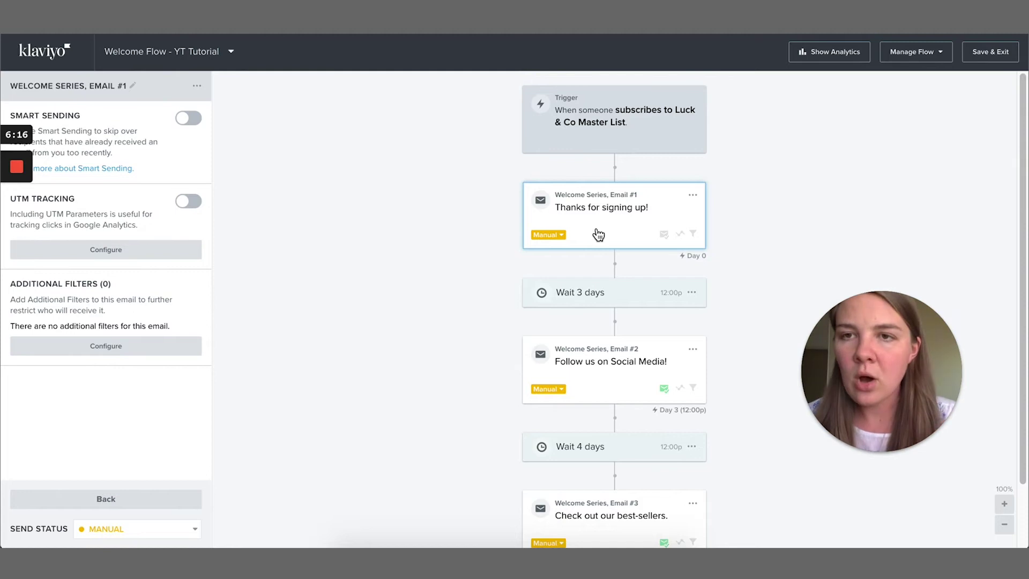
click(197, 207)
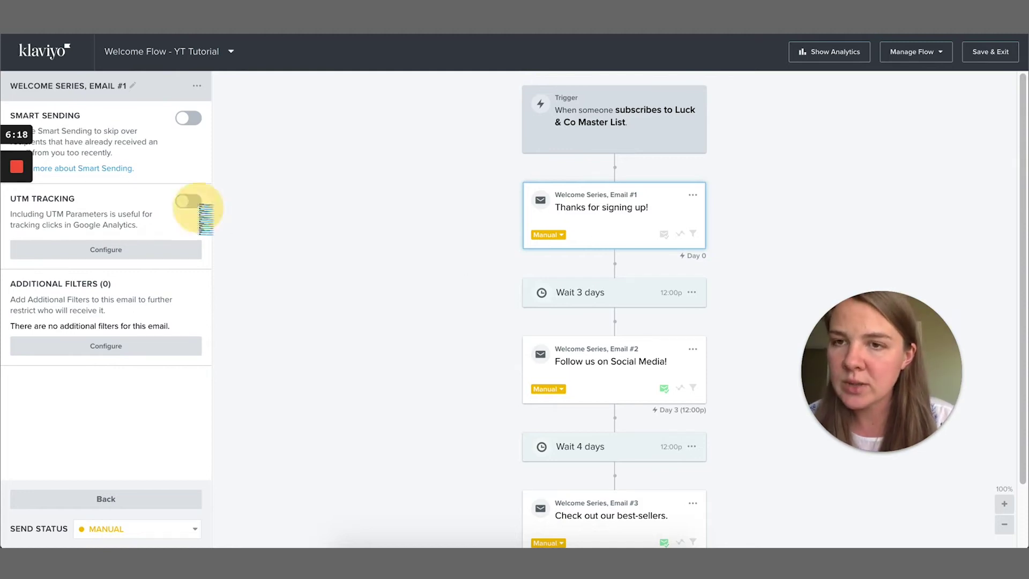
click(111, 502)
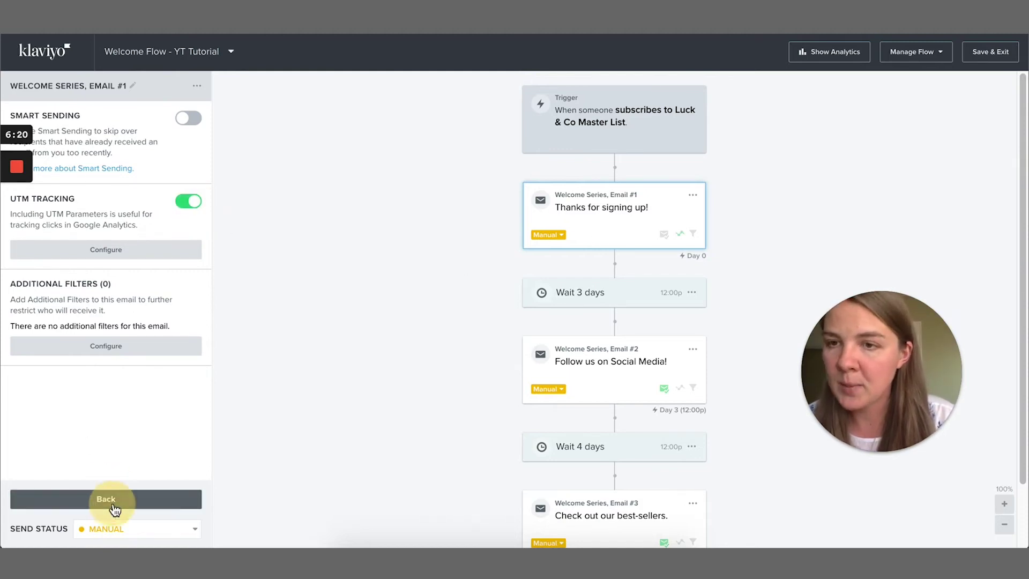
click(75, 189)
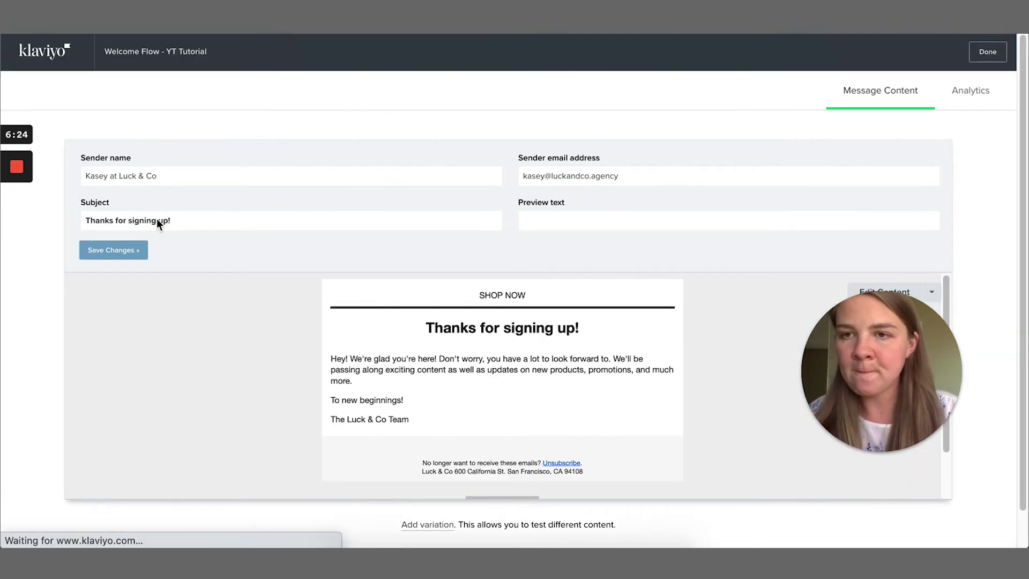
- Review the 'Thanks for signing up!' subject and preview text, then open Email #1 in the template editor
triple_click(191, 243)
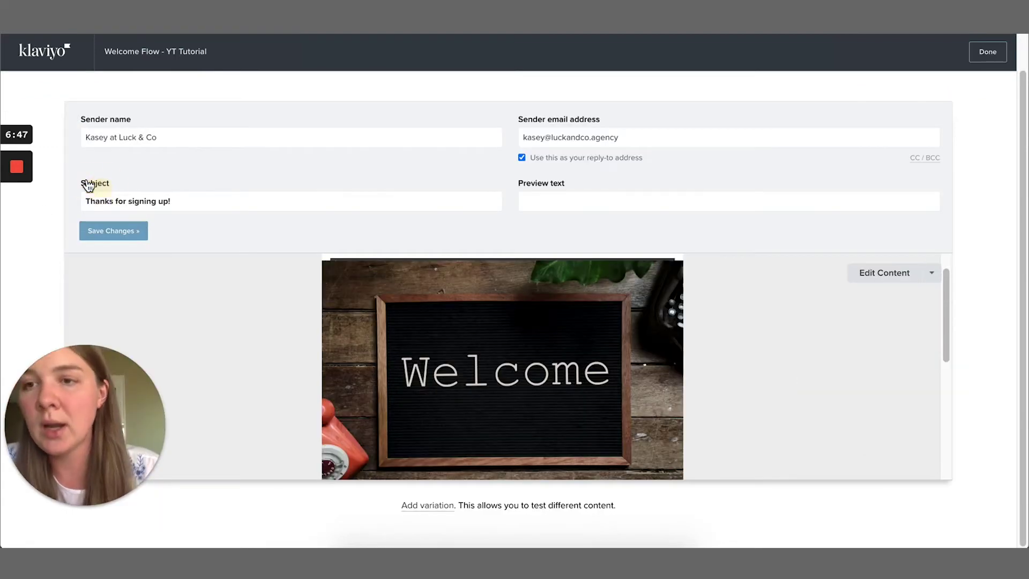
drag(86, 185, 143, 184)
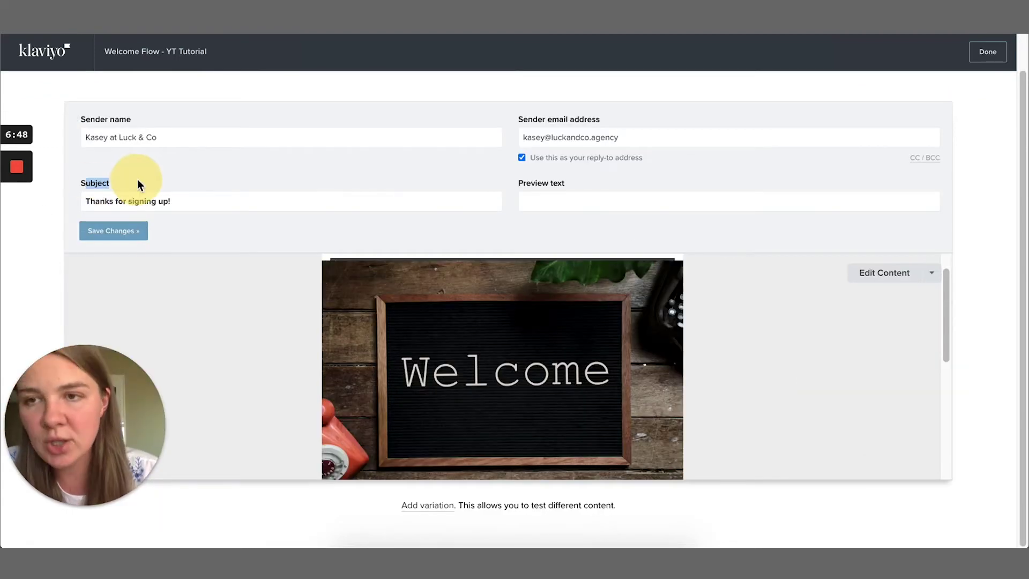
drag(518, 192, 573, 184)
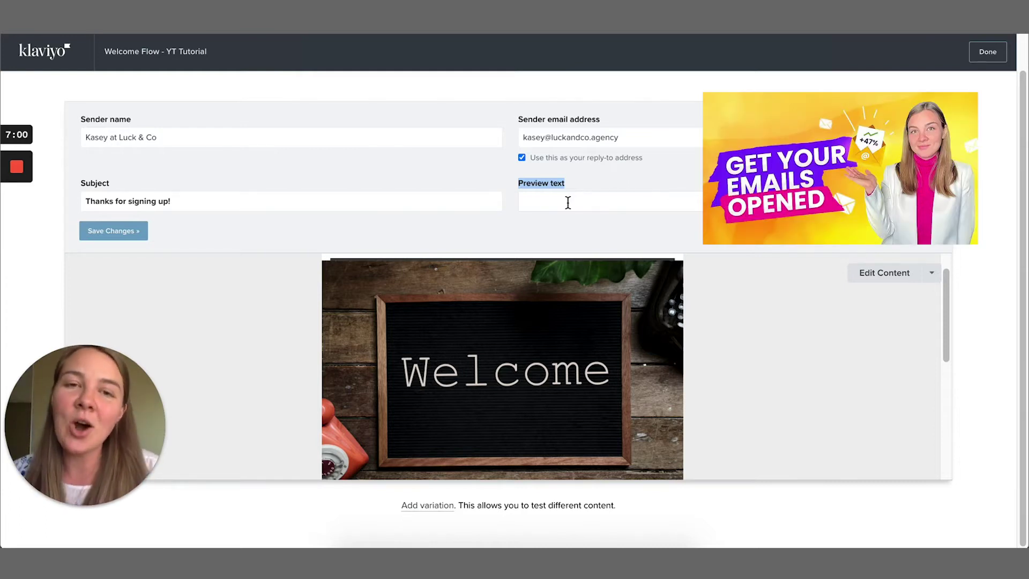
click(887, 274)
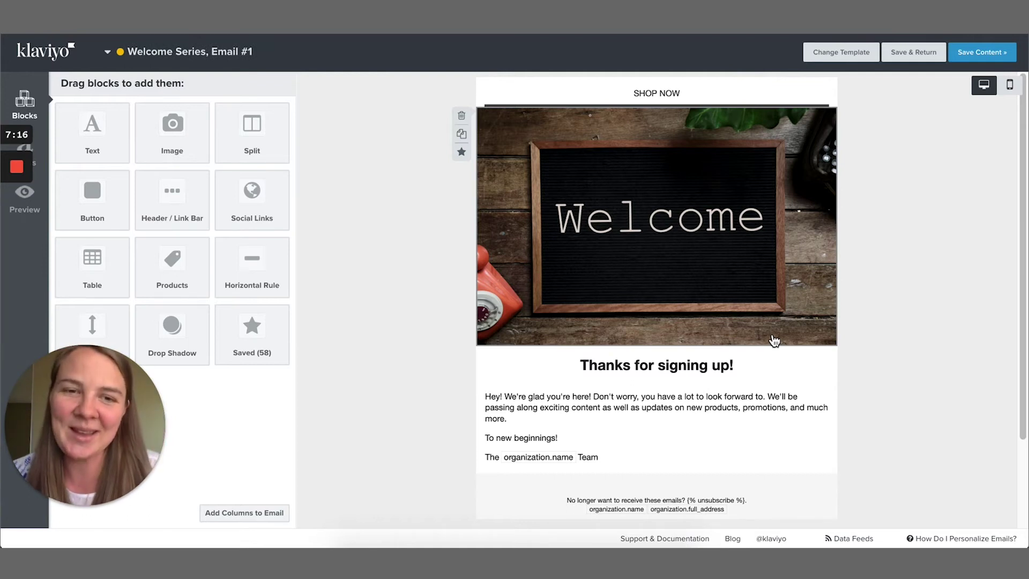
scroll(772, 340, down, 3)
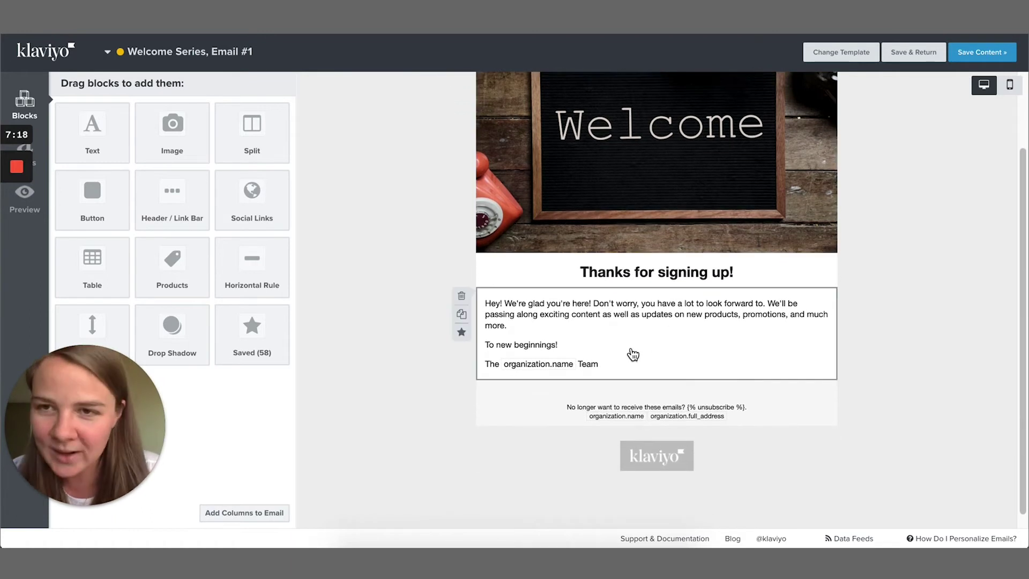
- Replace the body text with 'Heres's your welcome 15% discount!' and a PLACEHOLDER line, then save
click(575, 360)
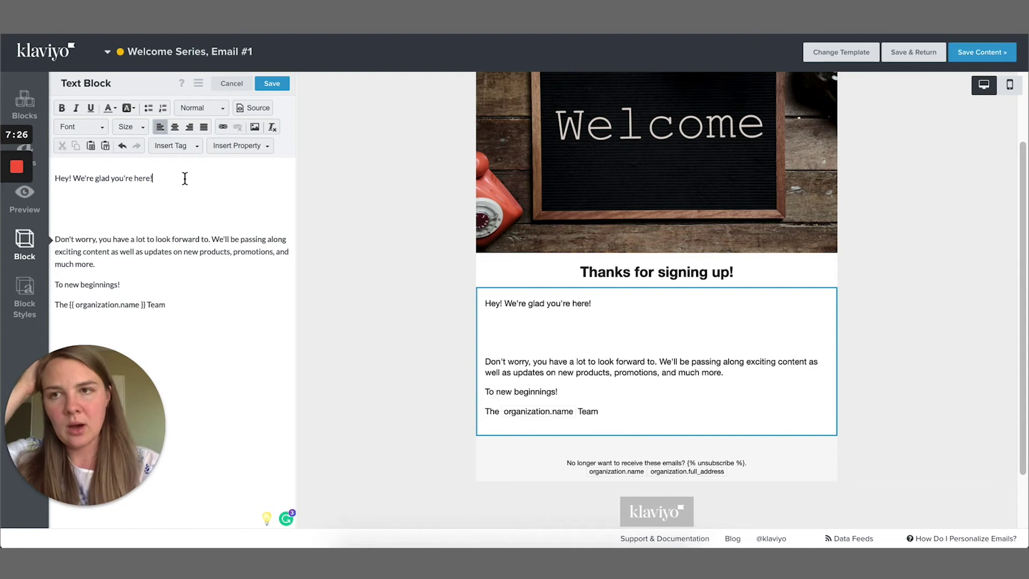
text(Here)
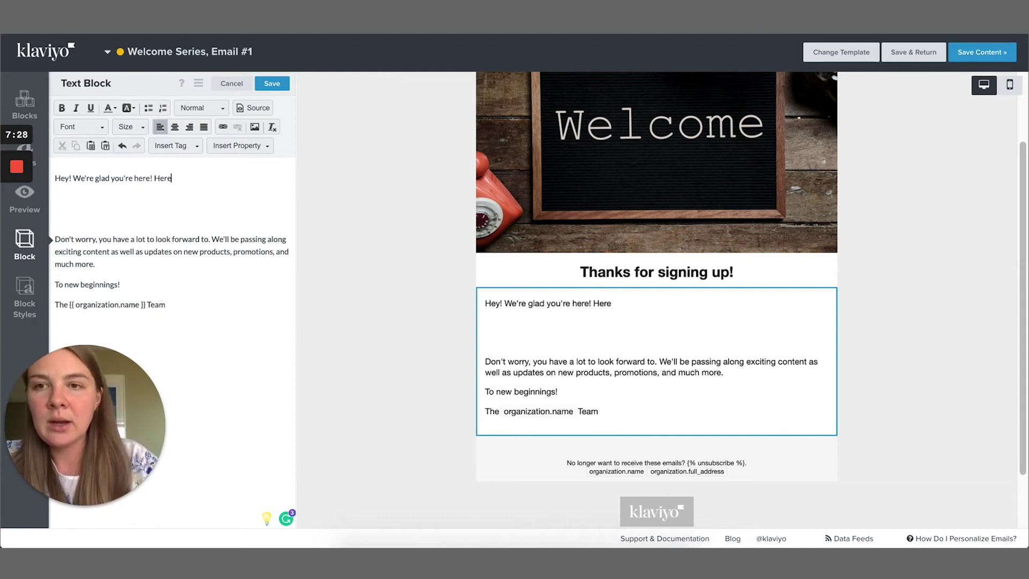
text(s's your wel)
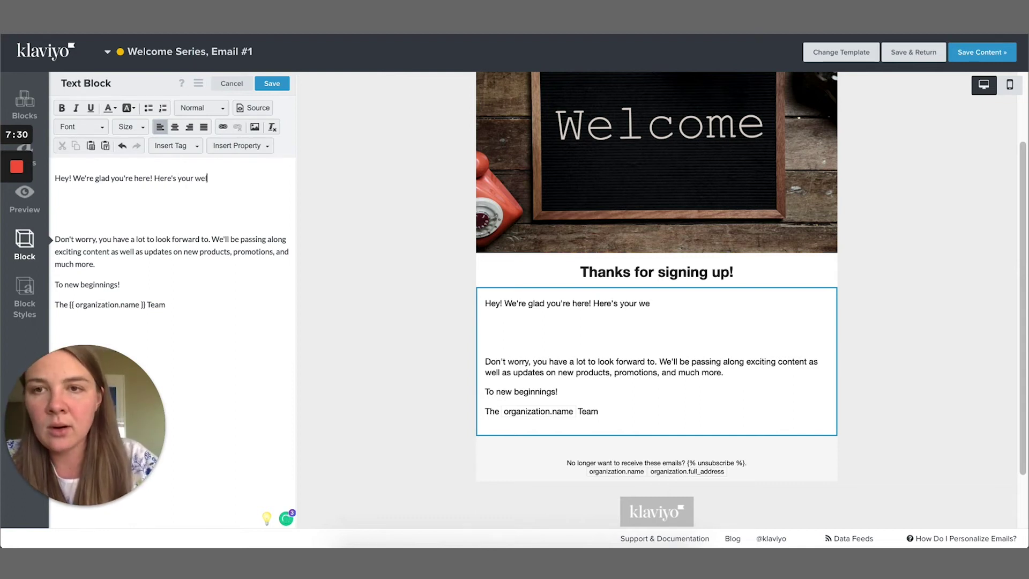
text(come 15%)
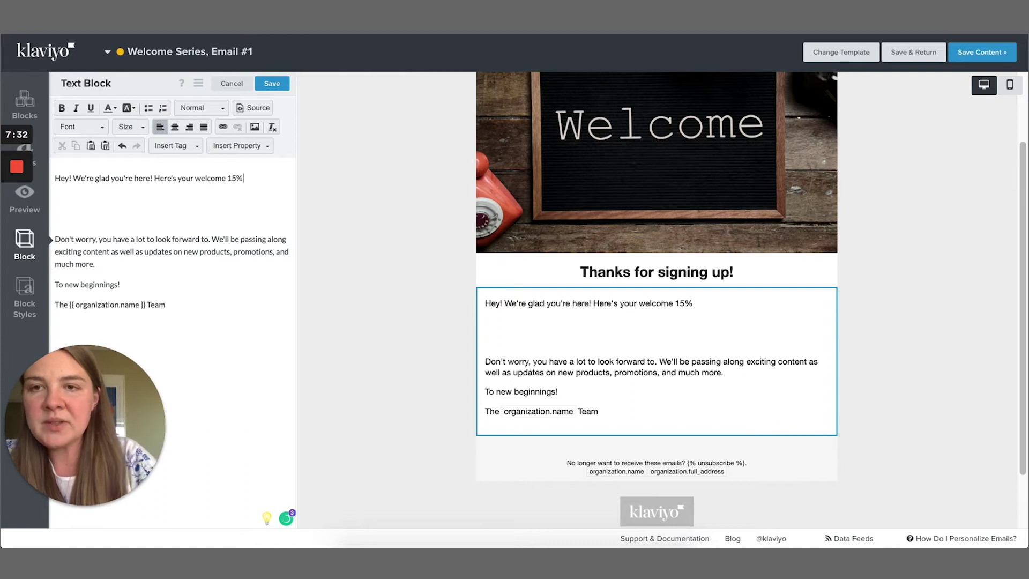
text( discount!)
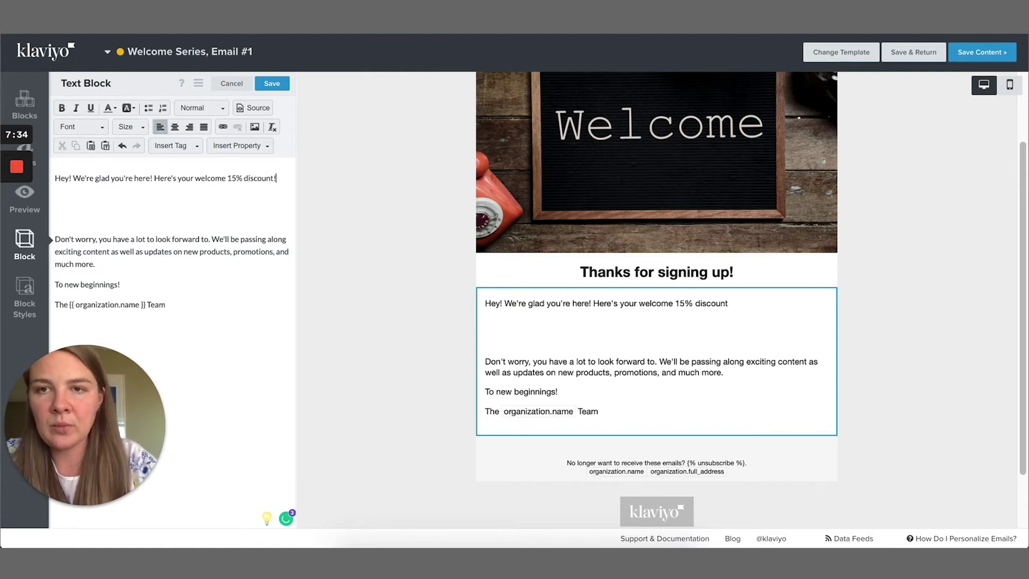
key(Return)
key(Return)
text(PLACEHOLDER)
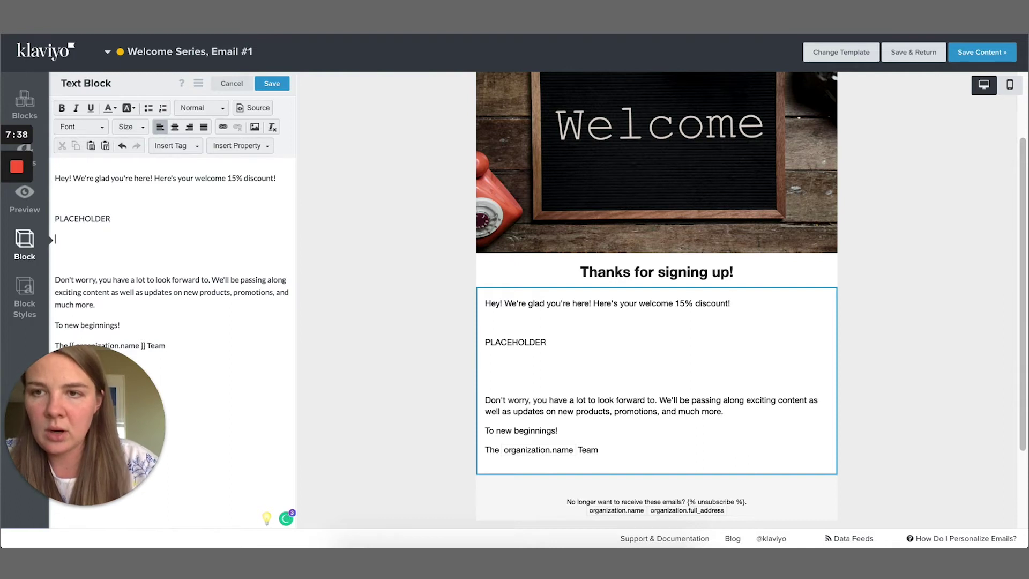
key(Delete)
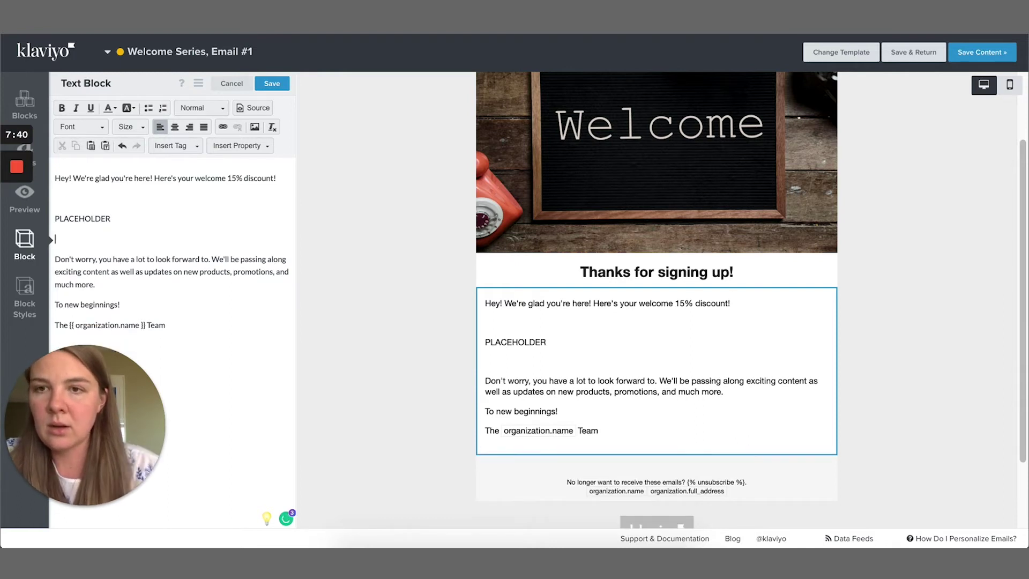
shift+click(209, 336)
key(BackSpace)
key(BackSpace)
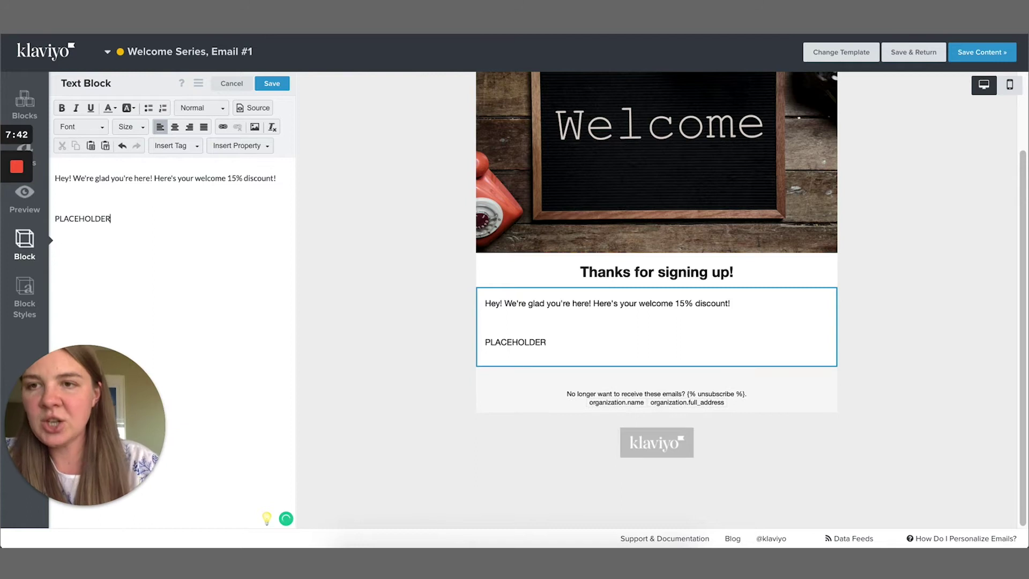
click(67, 199)
key(BackSpace)
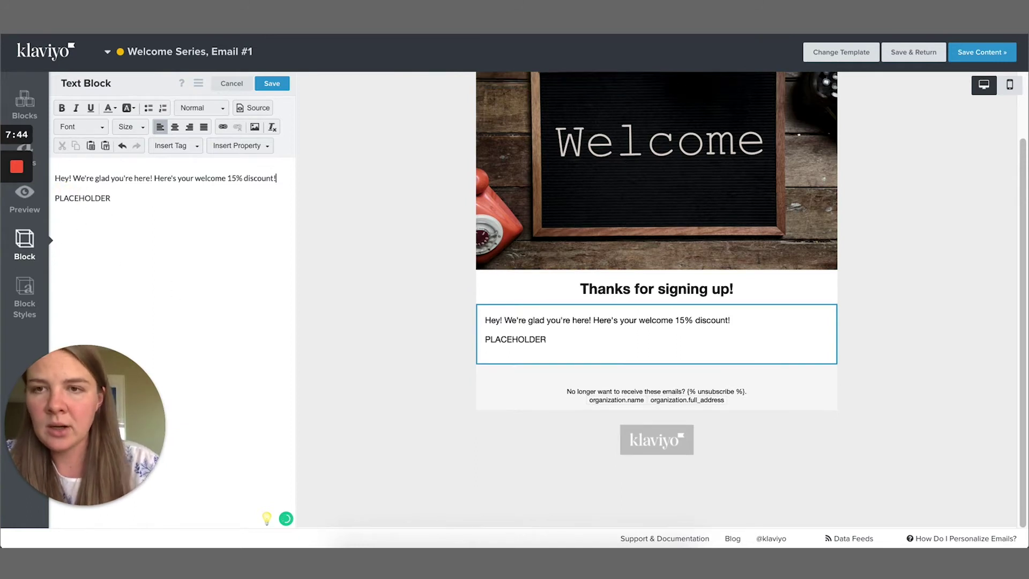
click(280, 88)
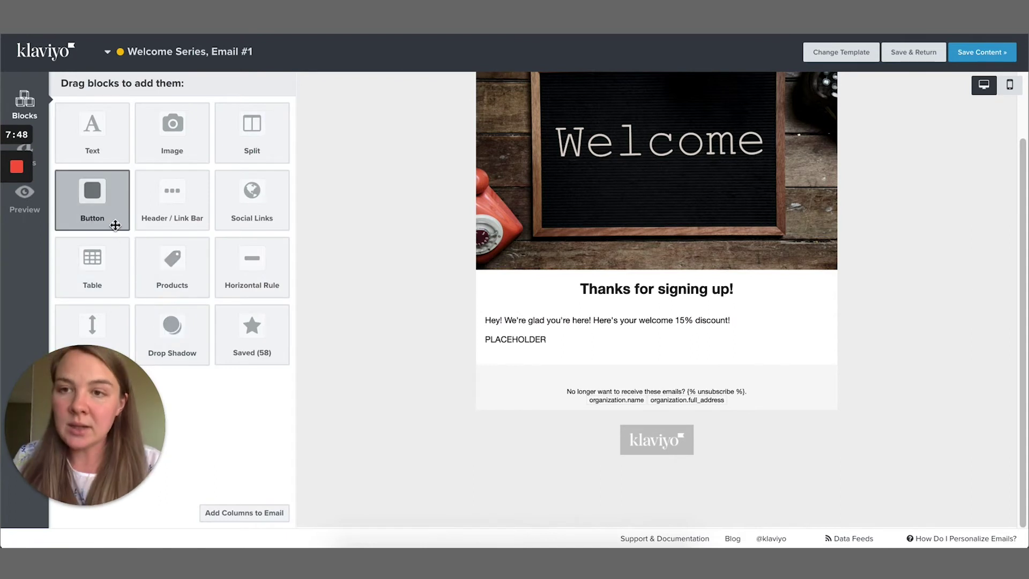
- Add a left-aligned button labelled USE MY 10% OFF beneath the discount text
drag(115, 225, 536, 356)
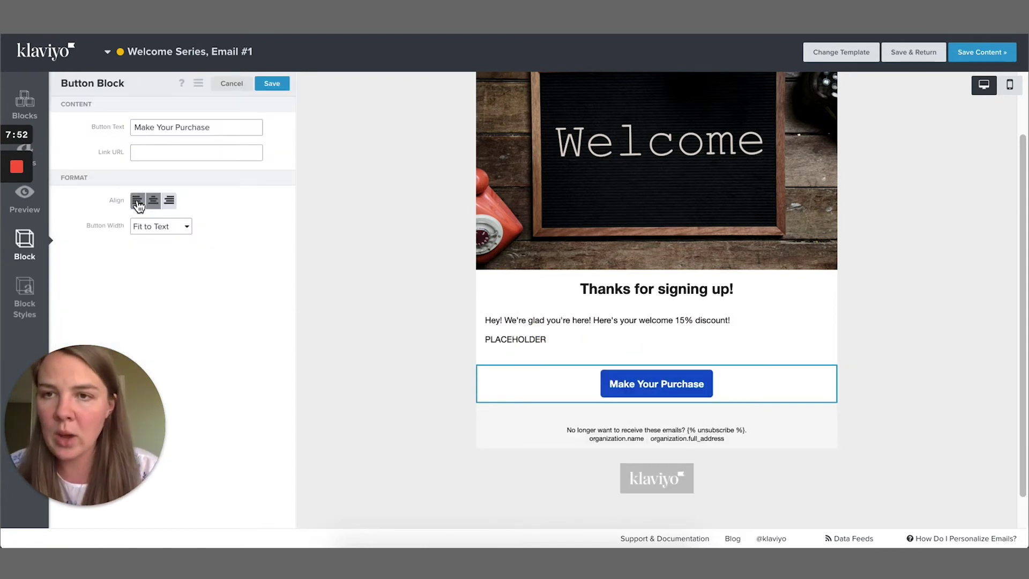
click(138, 206)
triple_click(151, 127)
text(USE M)
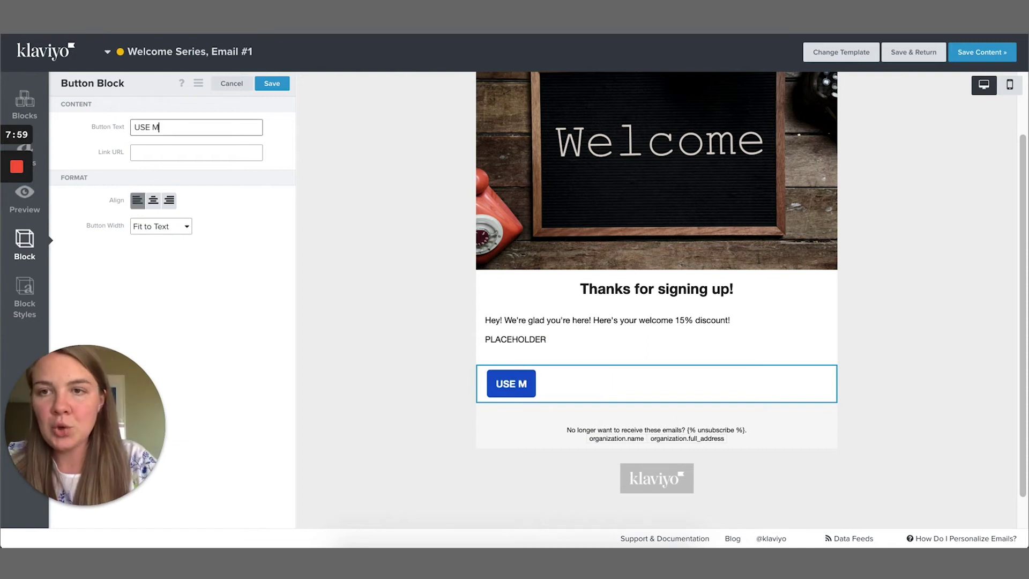
text(Y 10% OFF)
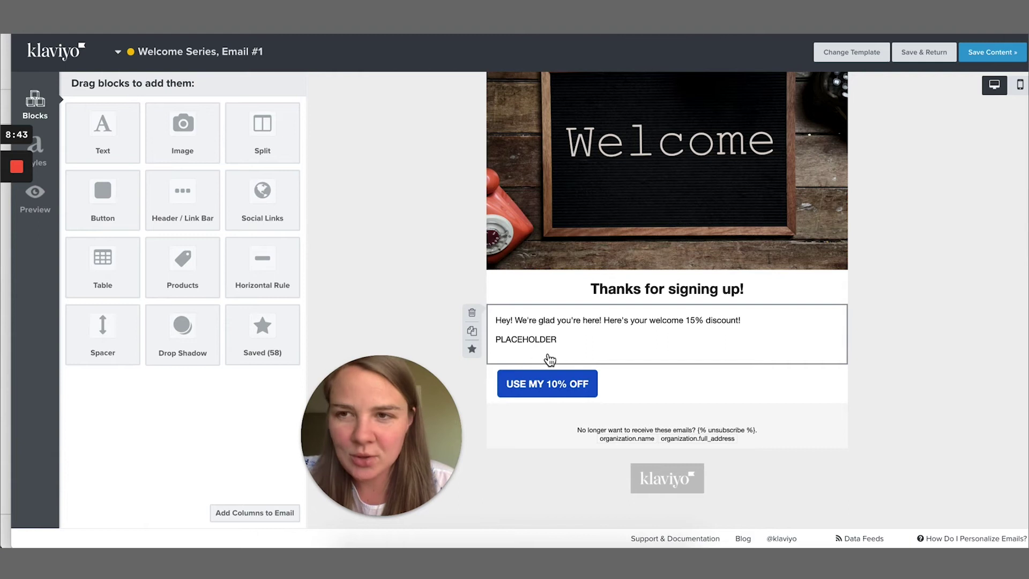
click(587, 350)
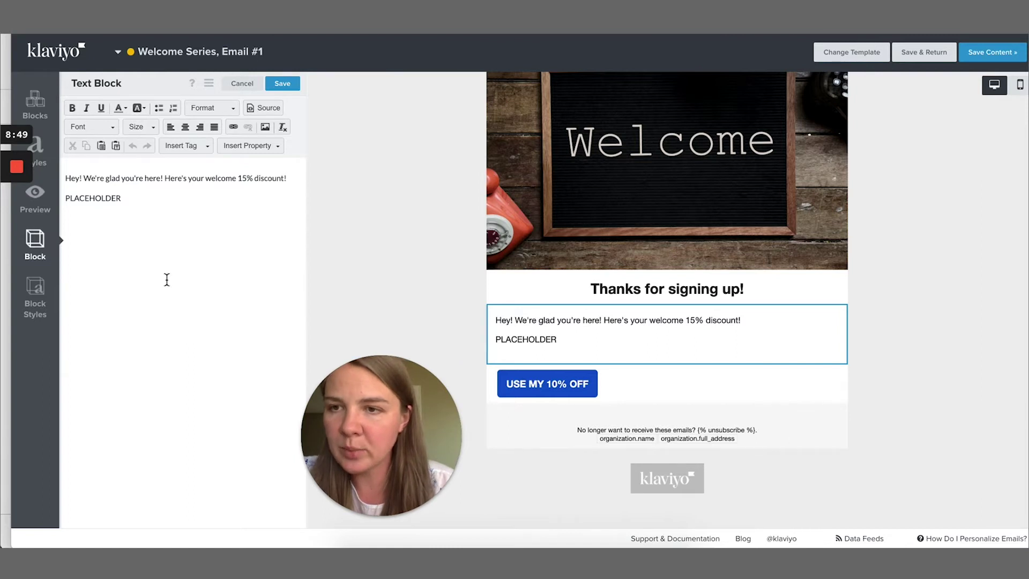
- Set the discount text block's bottom padding to 5 px and save it
drag(122, 201, 62, 174)
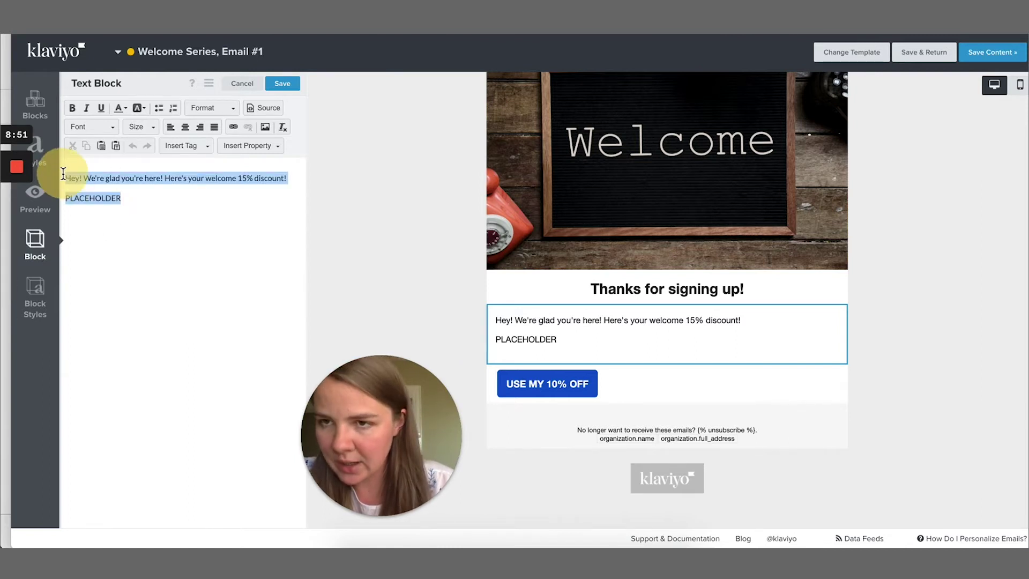
click(36, 307)
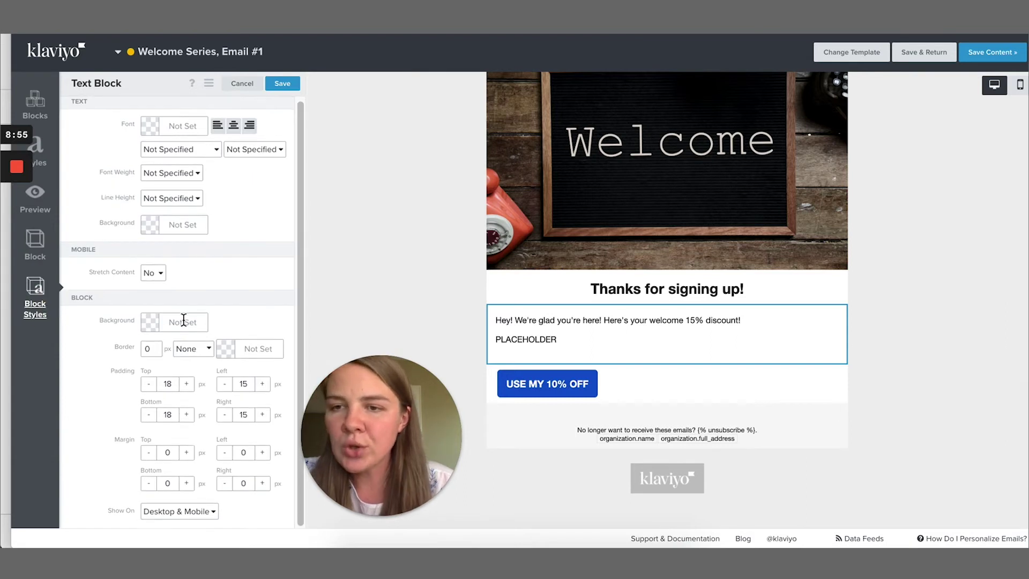
double_click(164, 415)
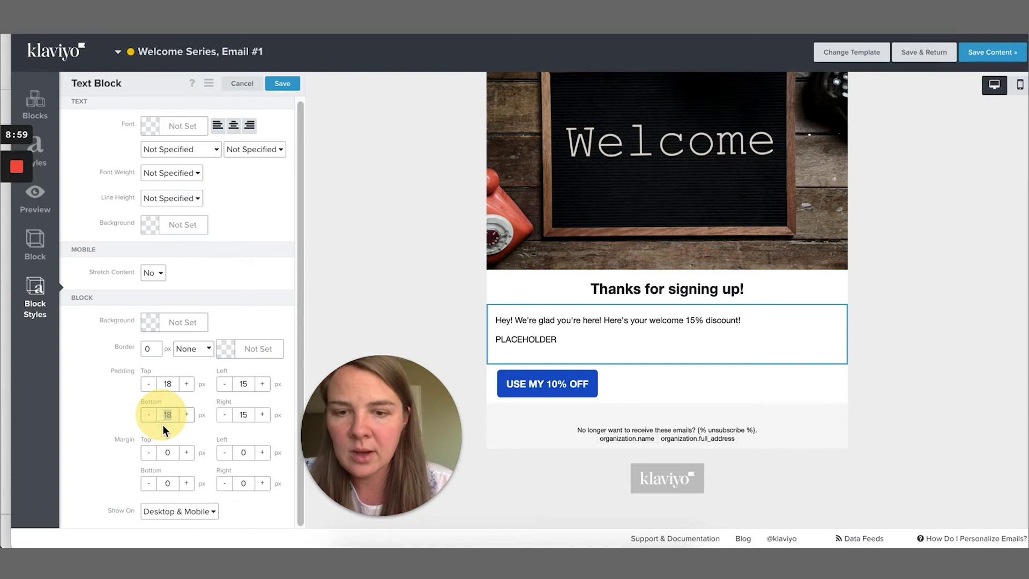
text(5)
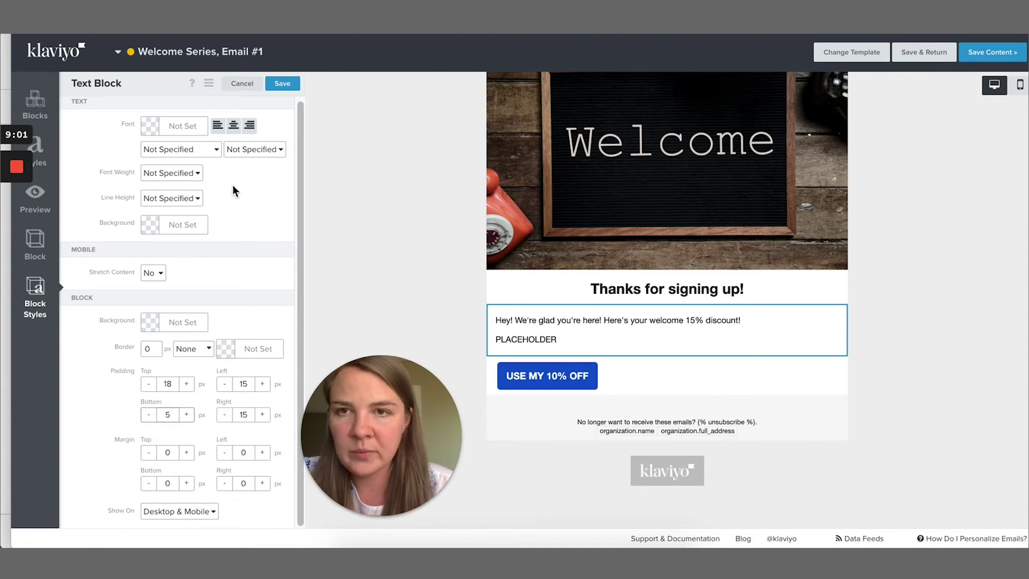
double_click(168, 415)
text(0)
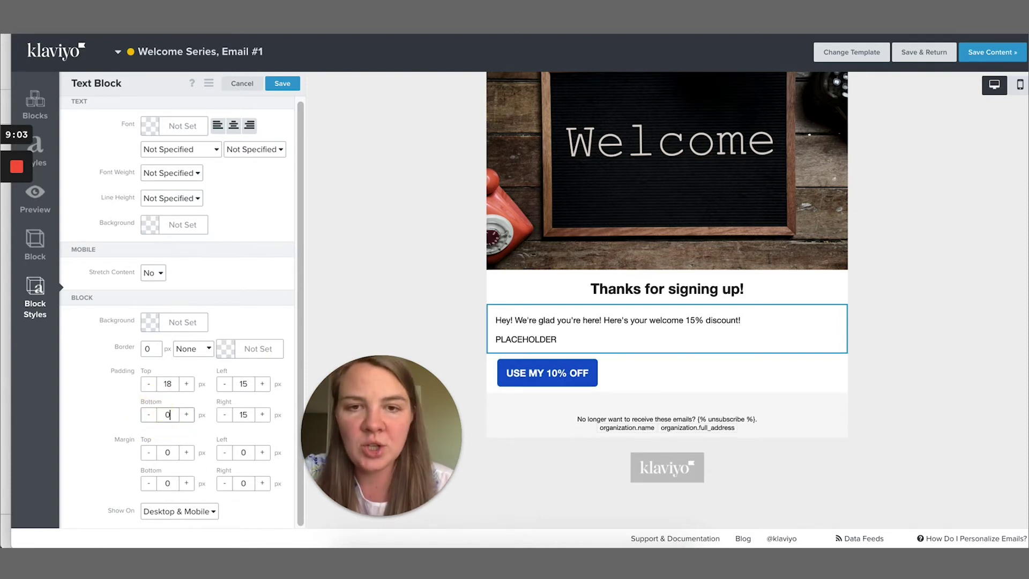
double_click(168, 414)
text(5)
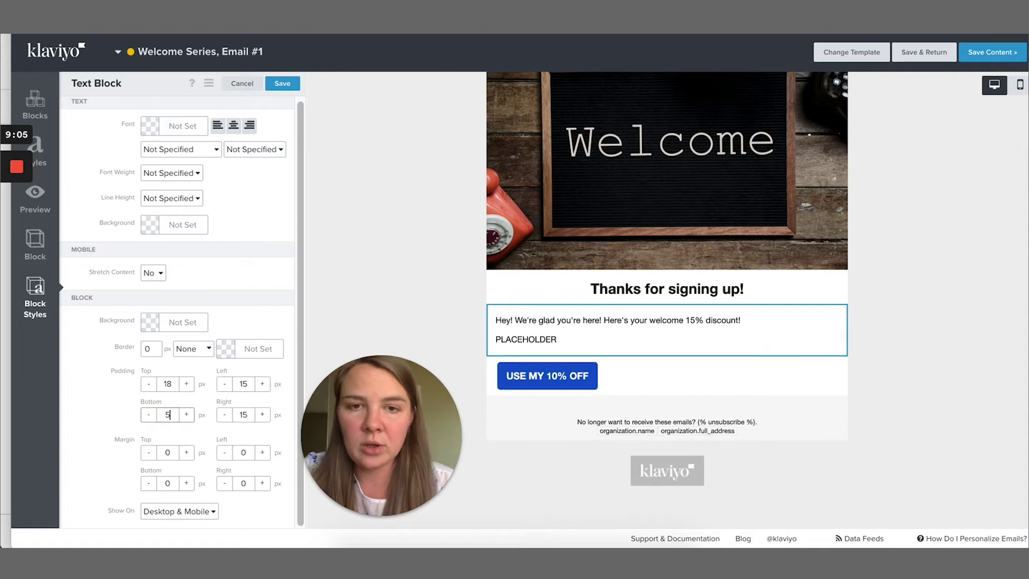
click(282, 84)
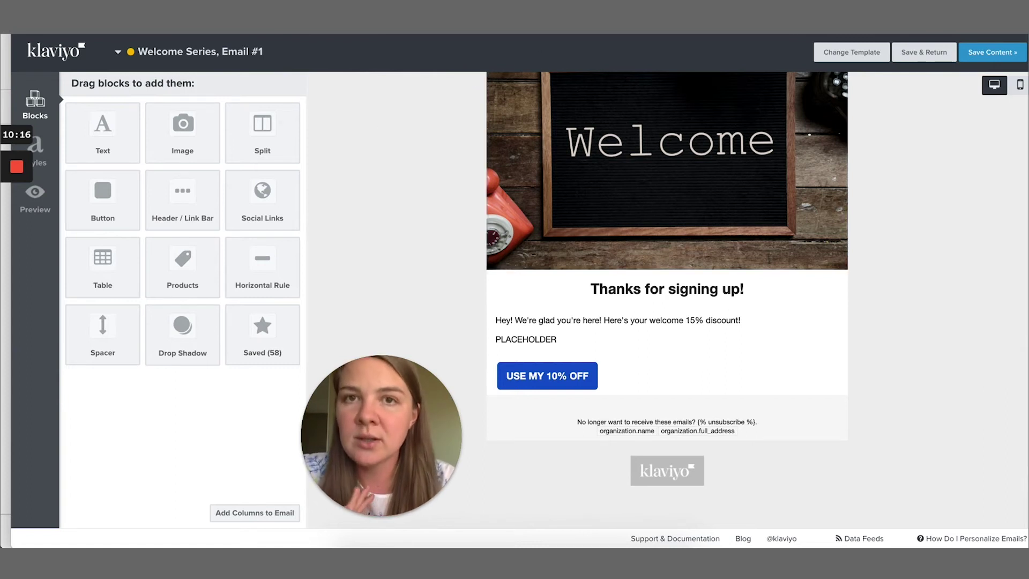
- Switch to the Shopify admin Discounts page listing the SPECIALSMTH and Test codes
key(ctrl+Tab)
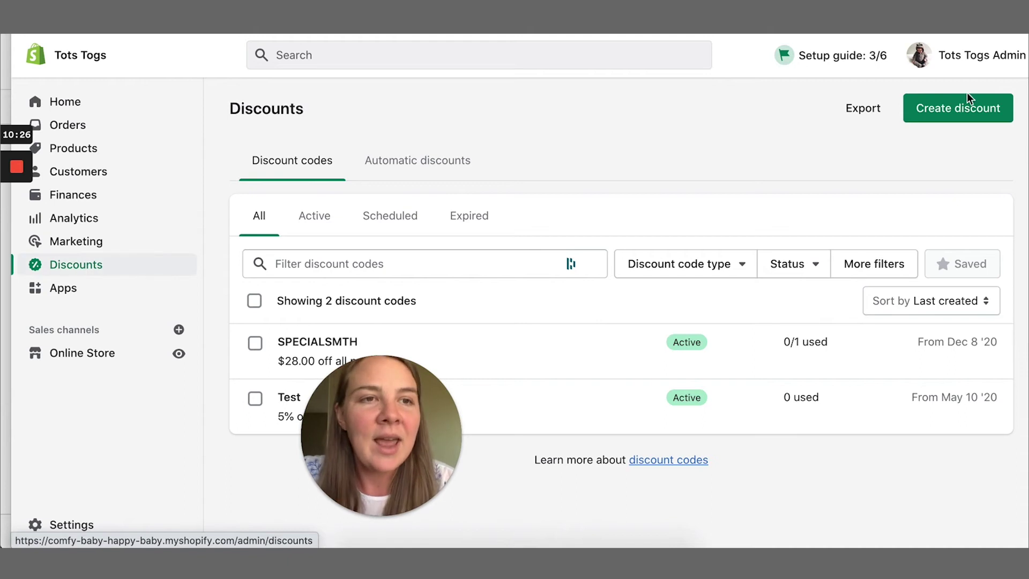
- Start a new discount code named WELCOME15 with a 15% value
click(959, 113)
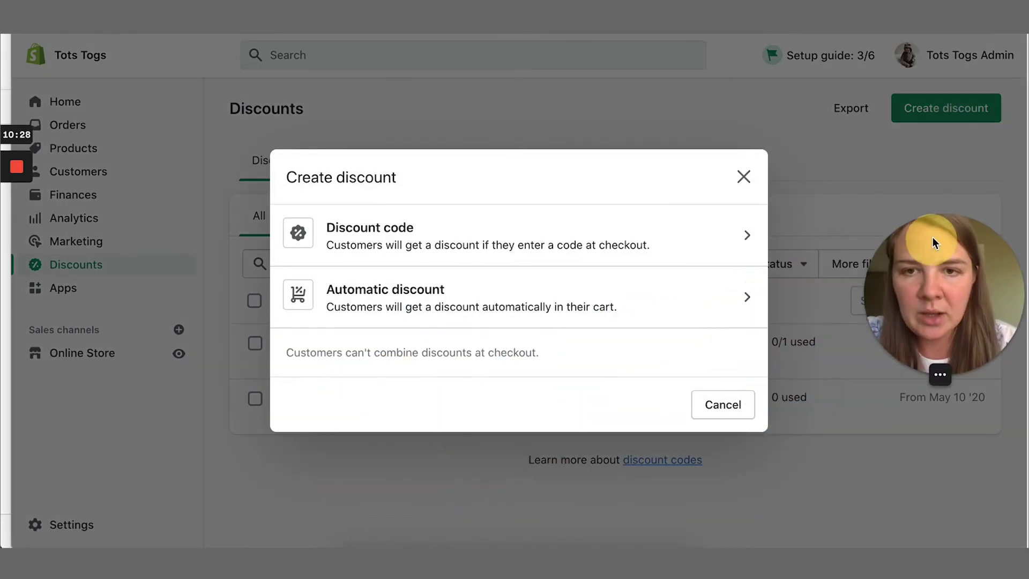
click(448, 239)
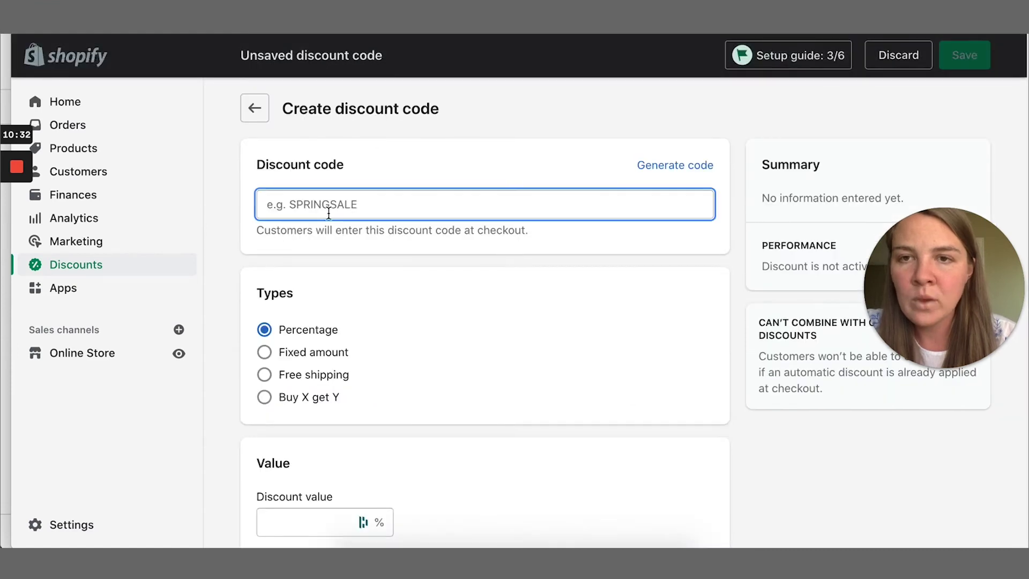
text(WELCOME15)
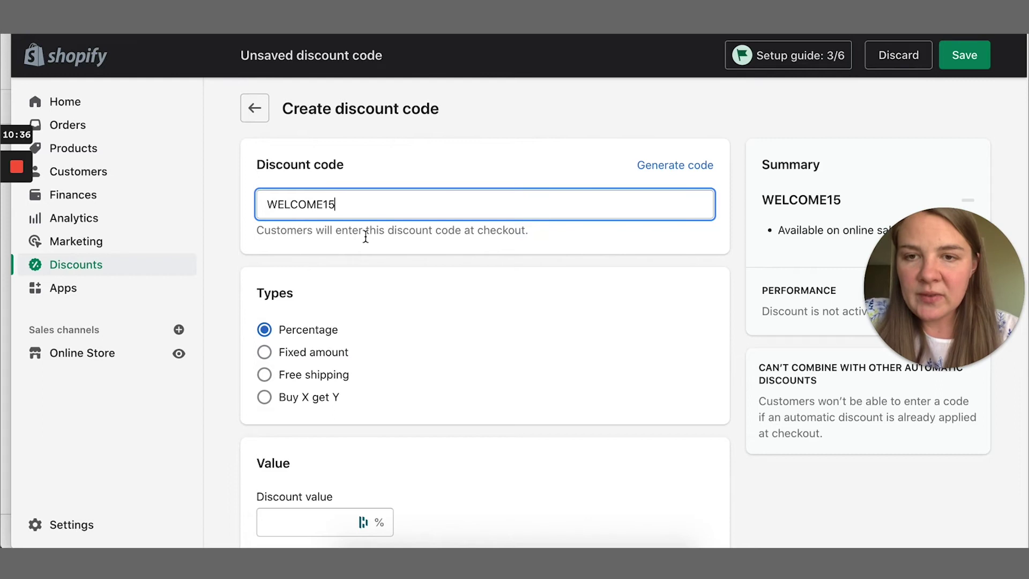
scroll(448, 351, down, 2)
click(264, 432)
text(15)
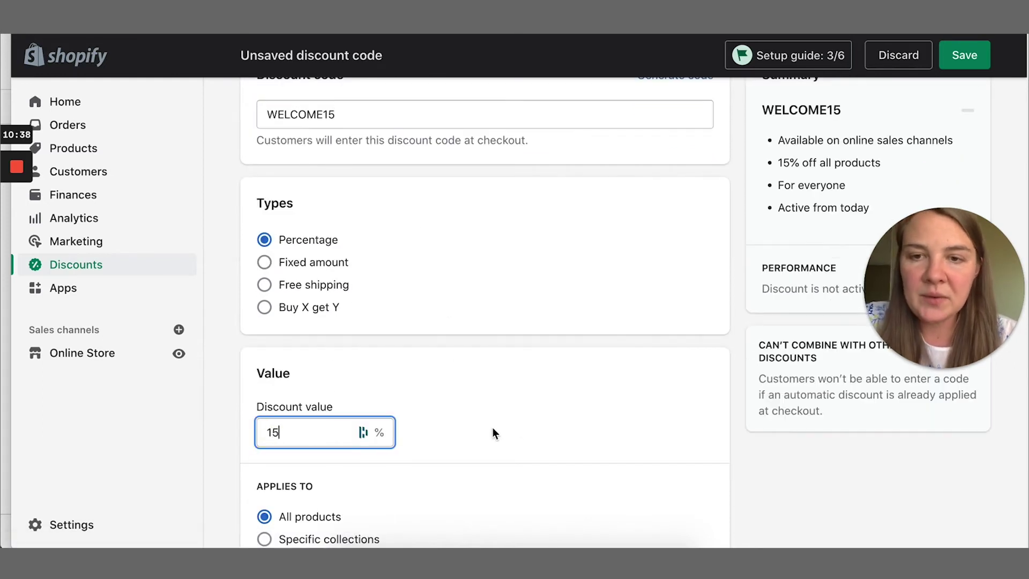
- Keep WELCOME15 open to everyone, limit it to one use per customer, and save it
scroll(519, 407, down, 5)
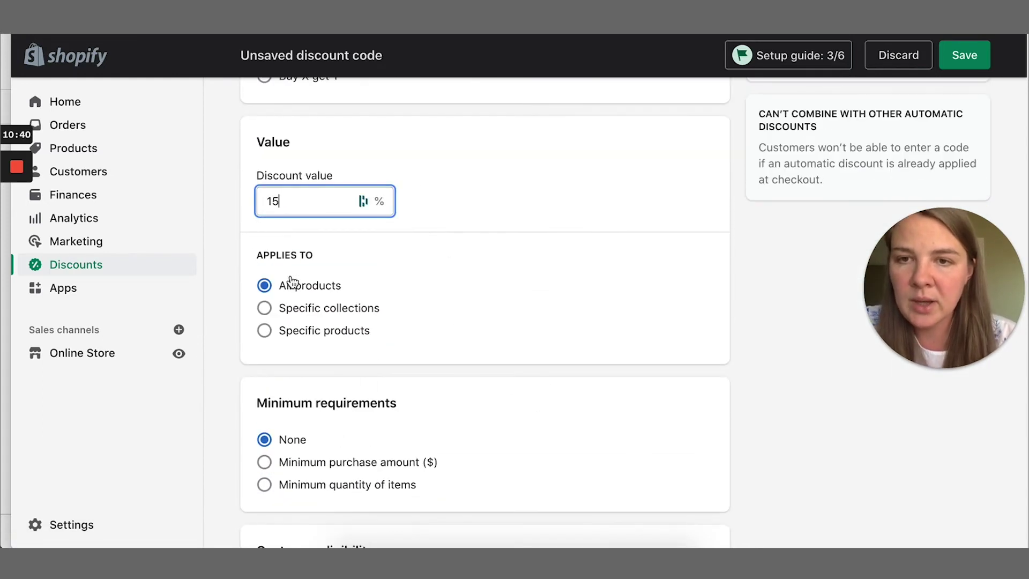
scroll(375, 287, down, 3)
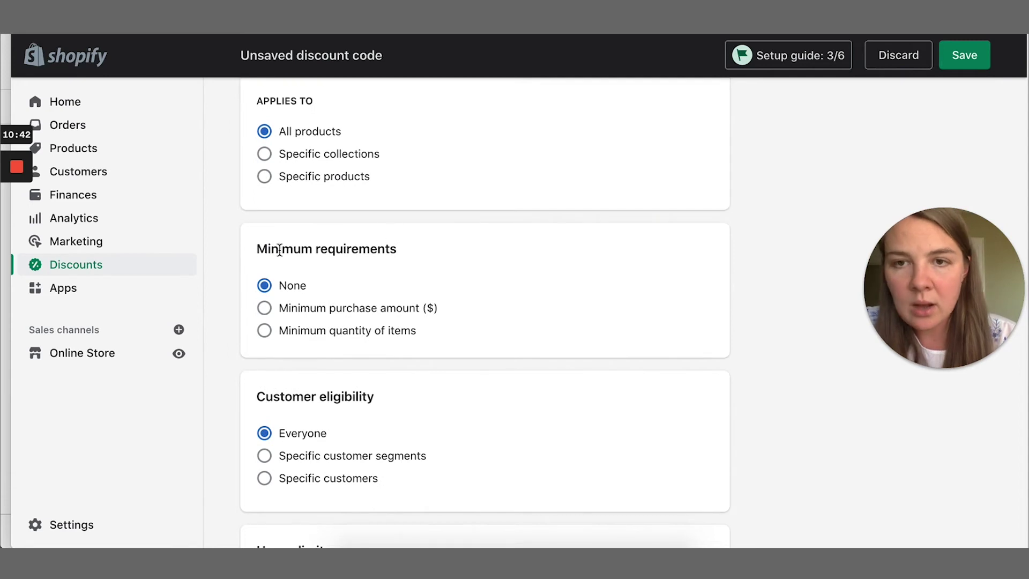
scroll(426, 275, down, 1)
scroll(427, 275, down, 1)
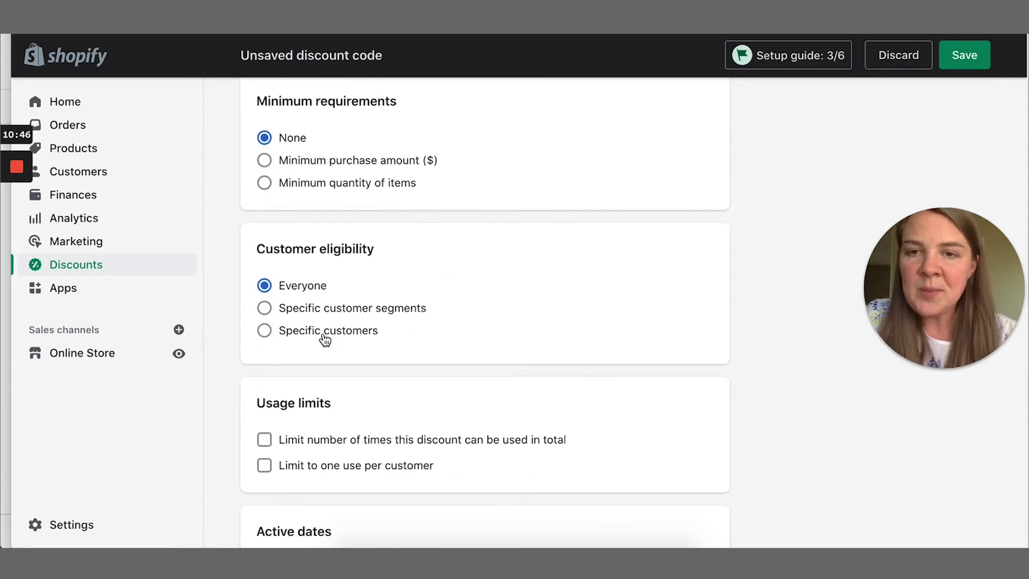
click(303, 292)
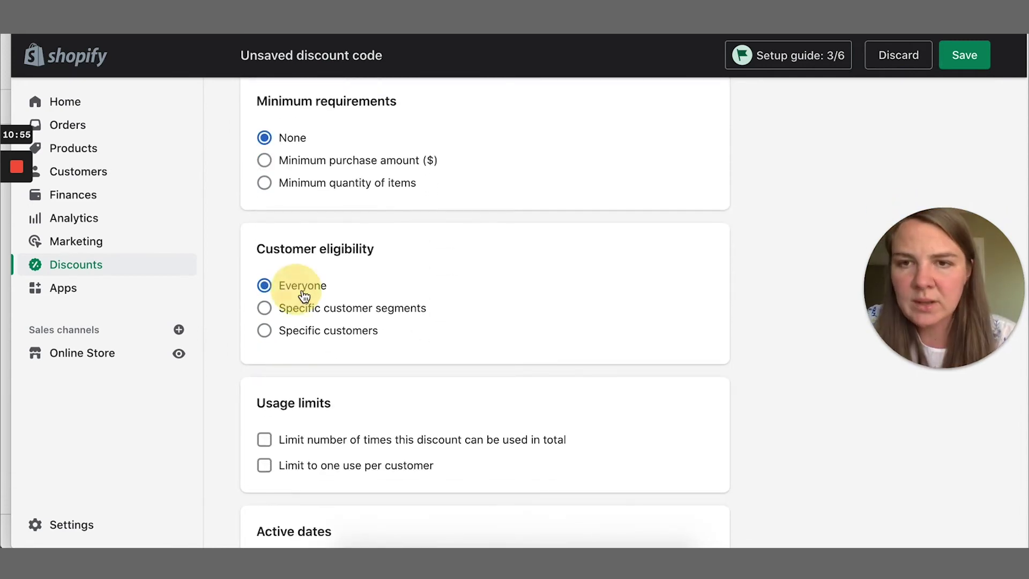
scroll(575, 334, down, 3)
drag(375, 247, 245, 184)
scroll(472, 322, down, 3)
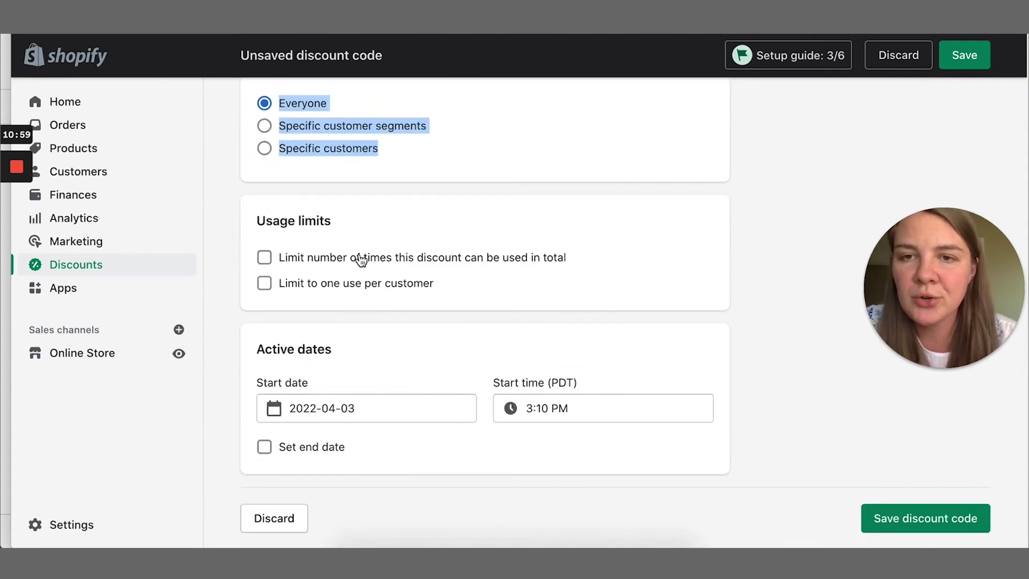
click(296, 293)
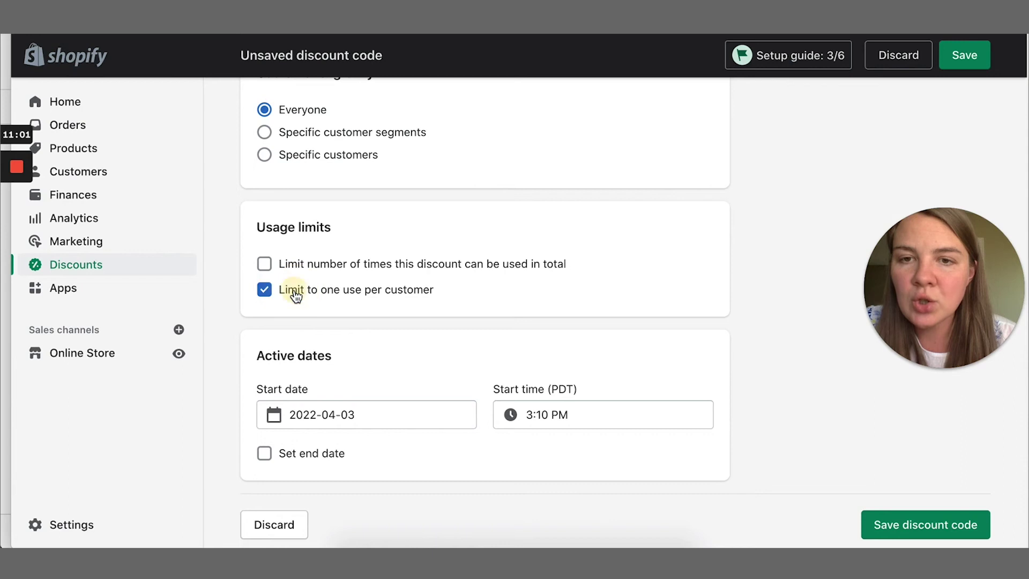
scroll(472, 294, down, 1)
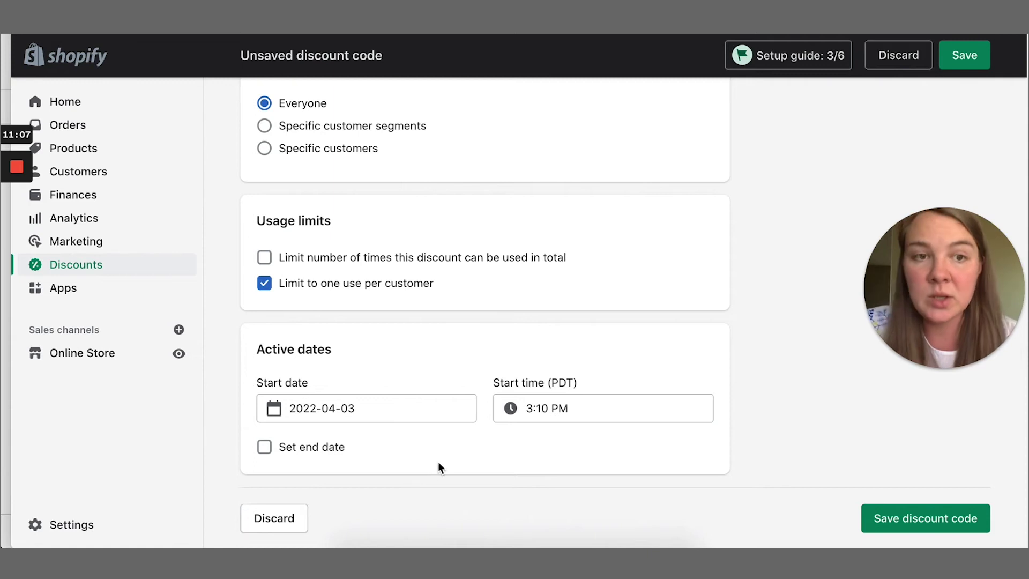
click(879, 517)
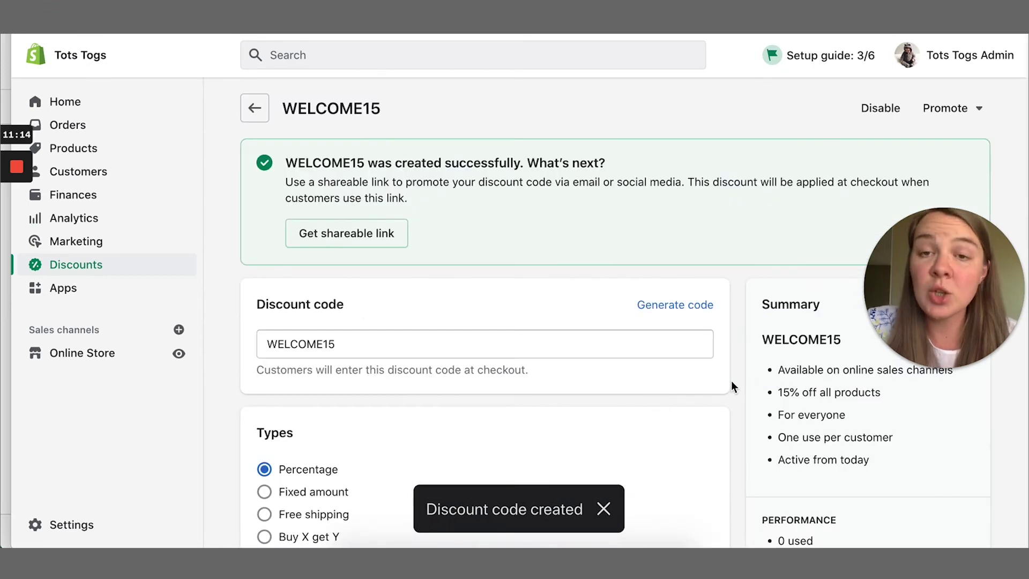
- Copy the WELCOME15 discount's shareable link and select the WELCOME15 code text
drag(352, 345, 272, 343)
click(345, 236)
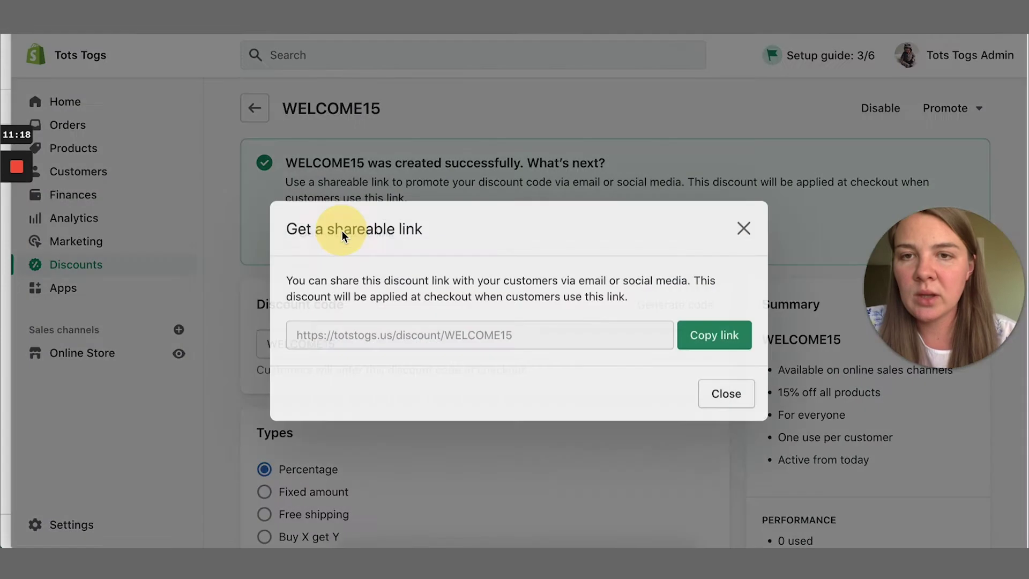
click(713, 319)
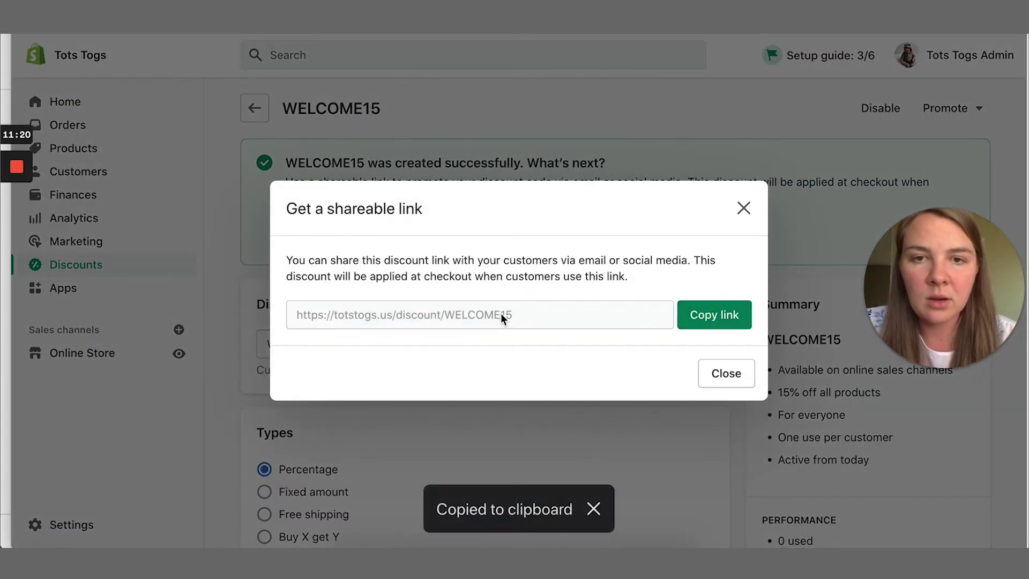
click(744, 210)
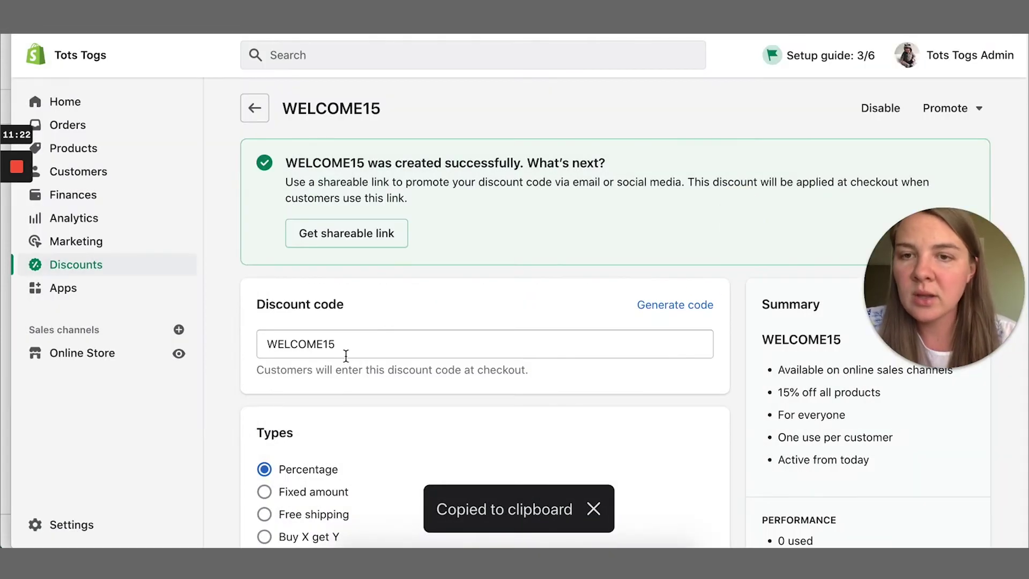
drag(338, 346, 264, 344)
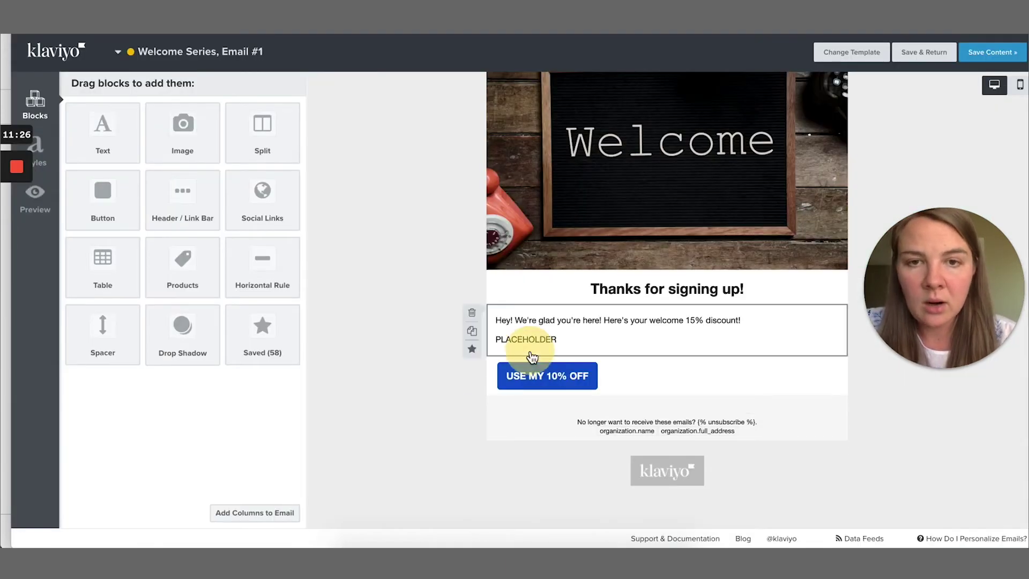
- Replace PLACEHOLDER in the text block with a bold WELCOME15
click(524, 348)
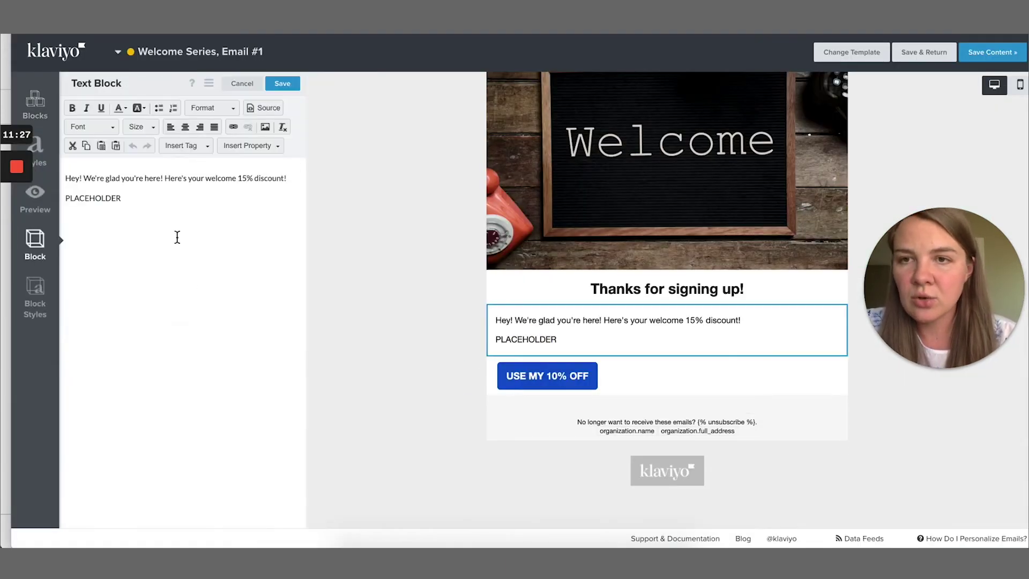
double_click(90, 198)
text(WELCOME)
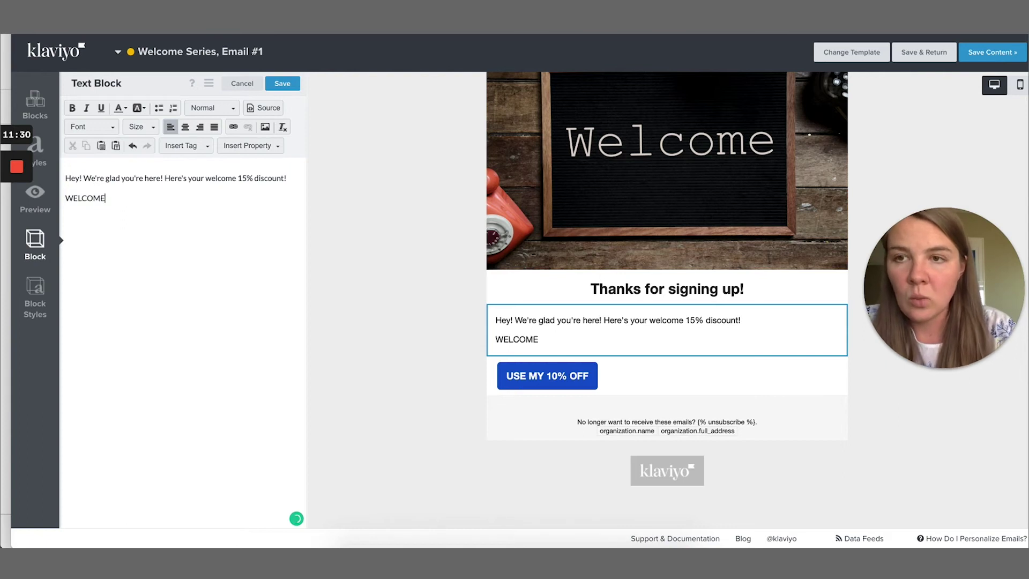
text(15)
drag(111, 199, 63, 201)
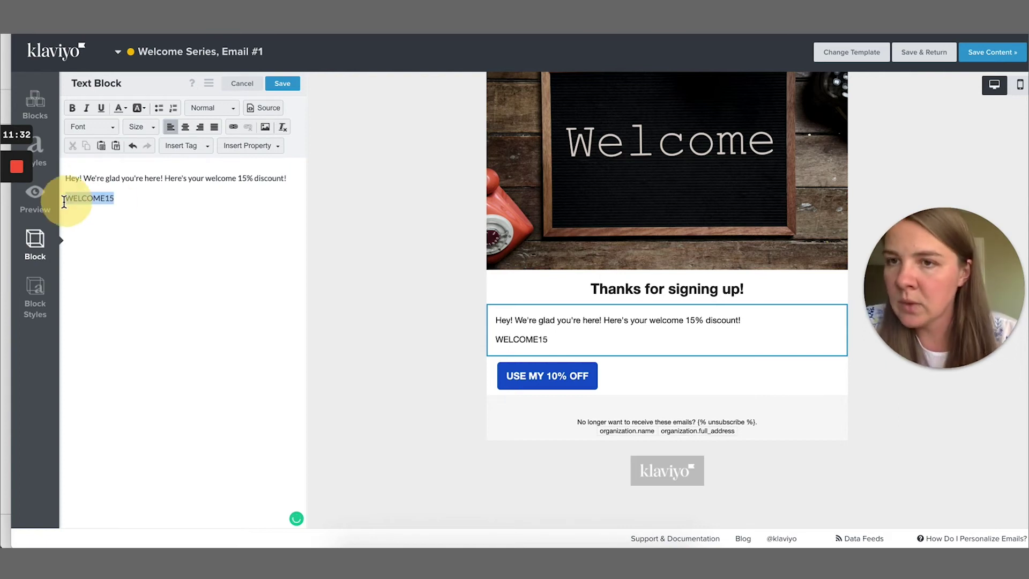
key(ctrl+b)
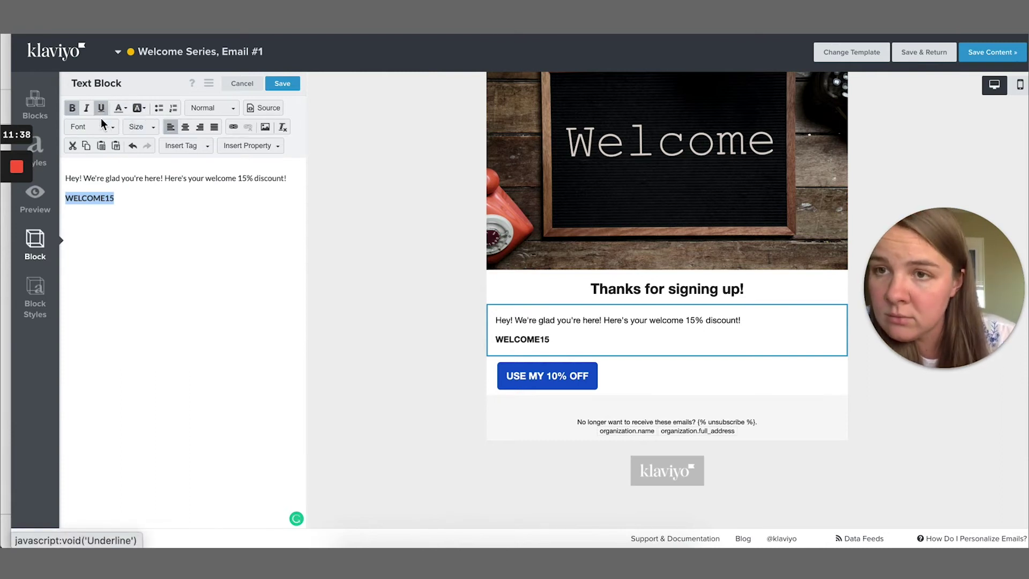
- Set the WELCOME15 code's font size to 22 and save the text block
click(133, 130)
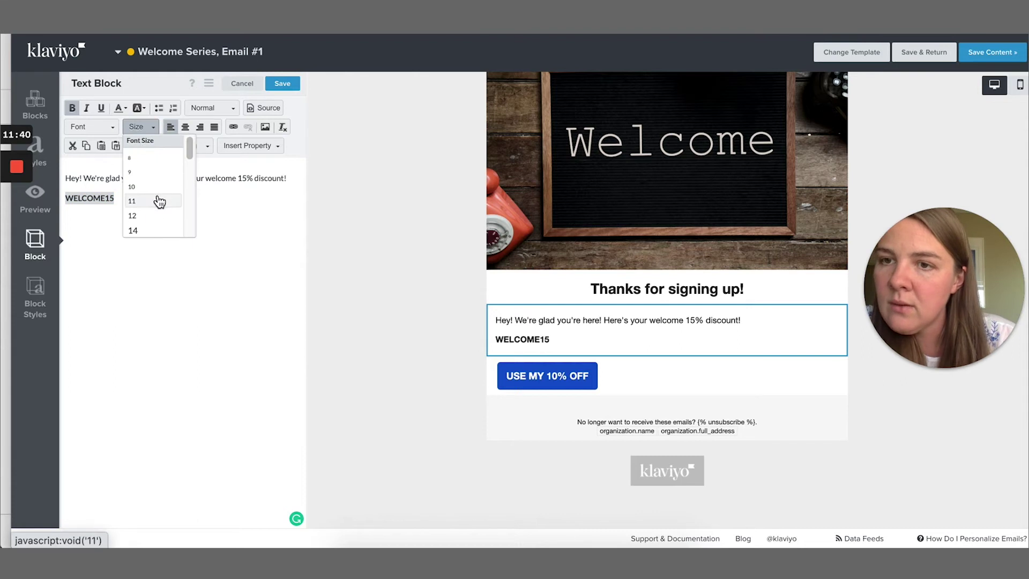
scroll(157, 202, down, 5)
scroll(157, 202, up, 1)
click(142, 176)
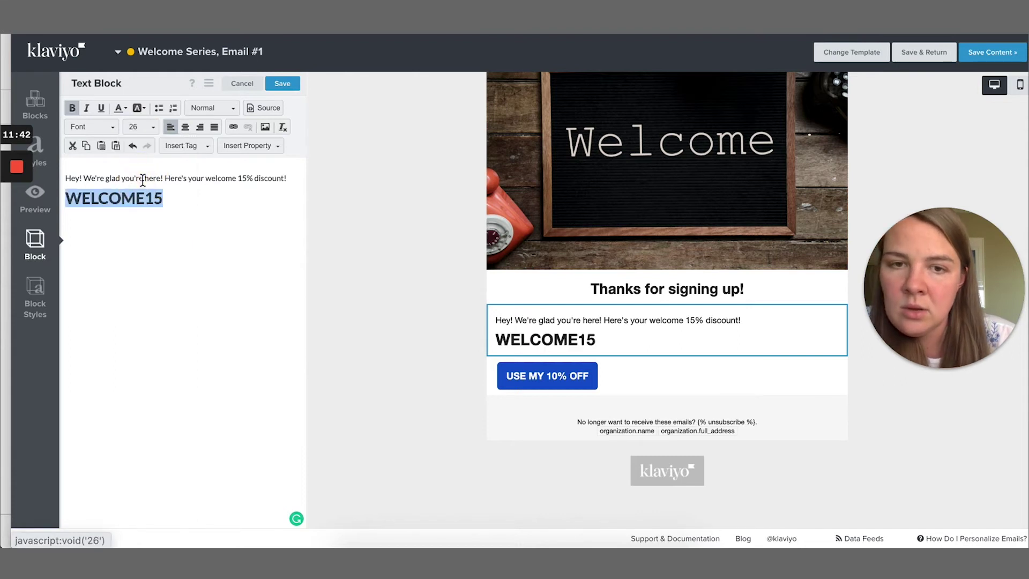
click(140, 127)
click(149, 141)
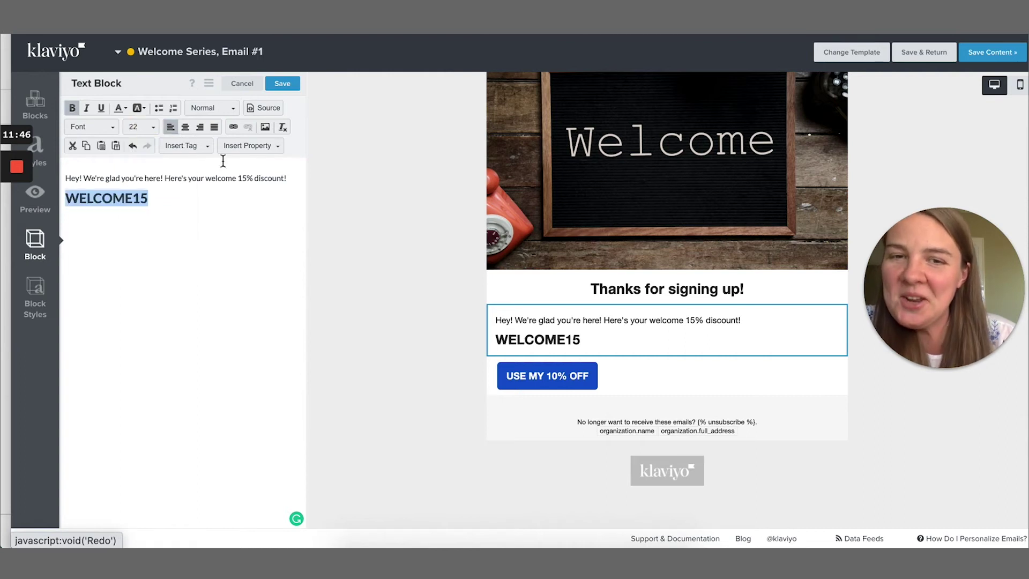
click(282, 83)
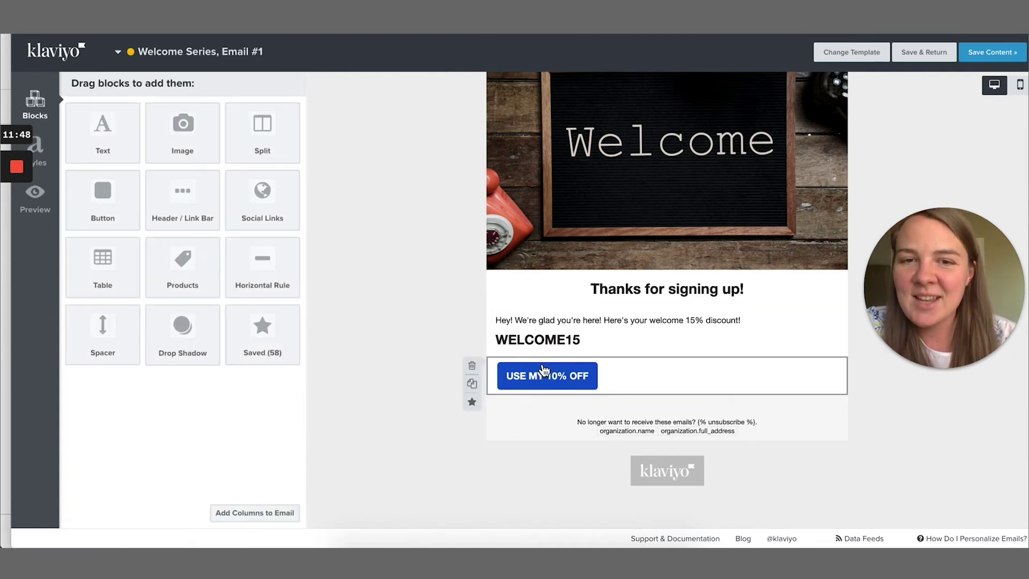
- Paste the totstogs.us/discount/WELCOME15 URL as the button's link, save, and review the email
click(544, 370)
click(205, 156)
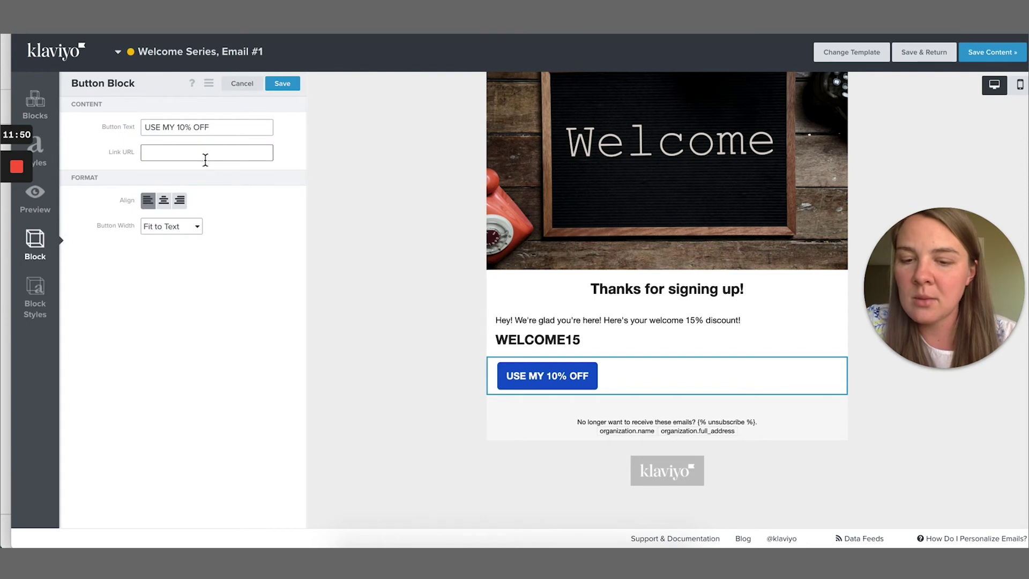
key(ctrl+v)
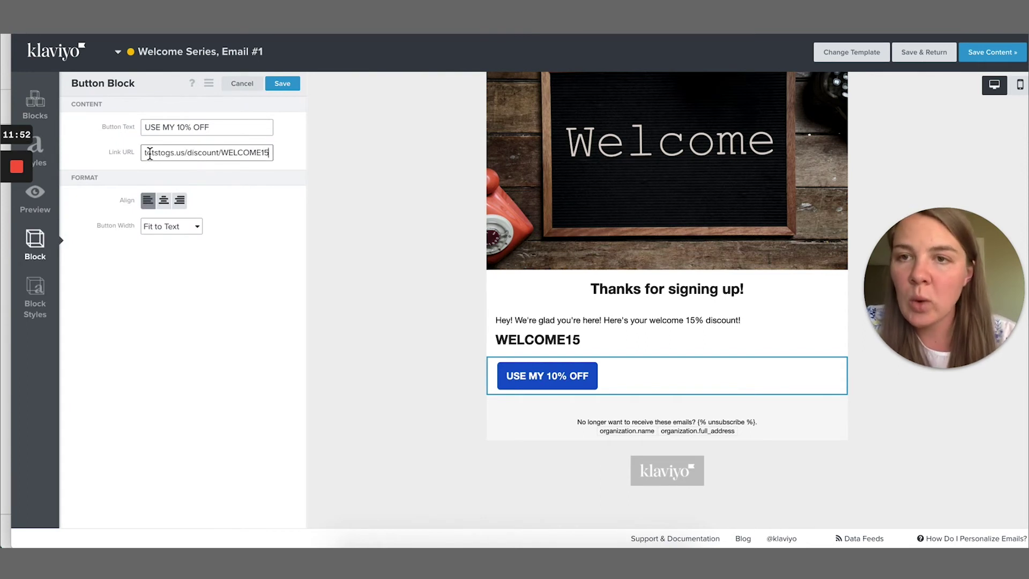
triple_click(212, 155)
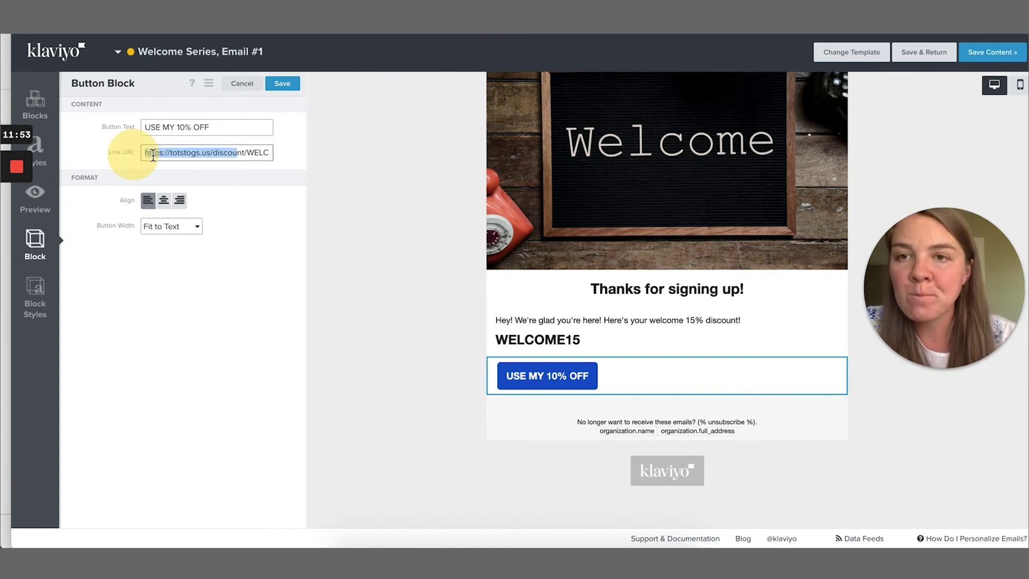
click(273, 85)
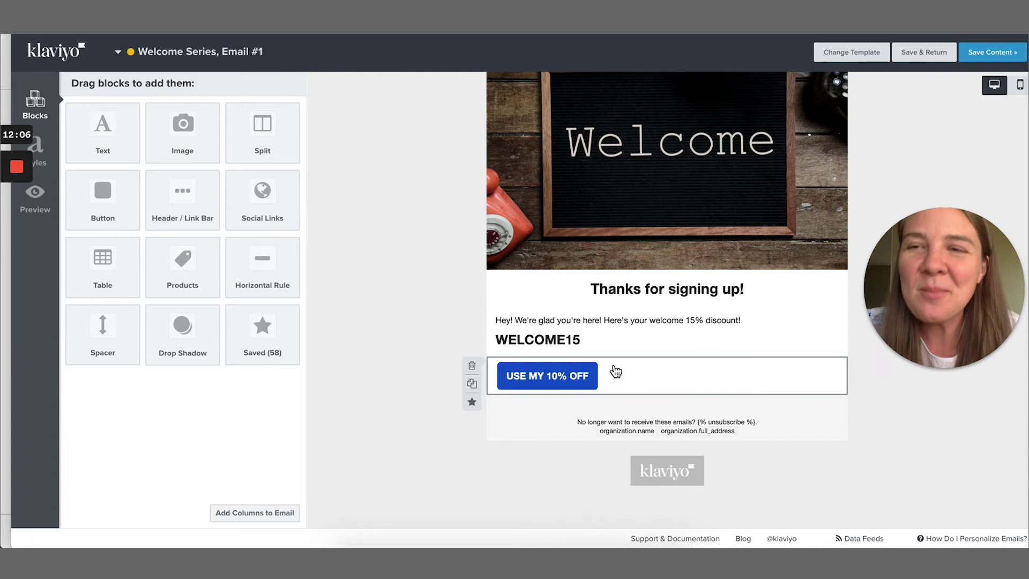
scroll(611, 354, up, 2)
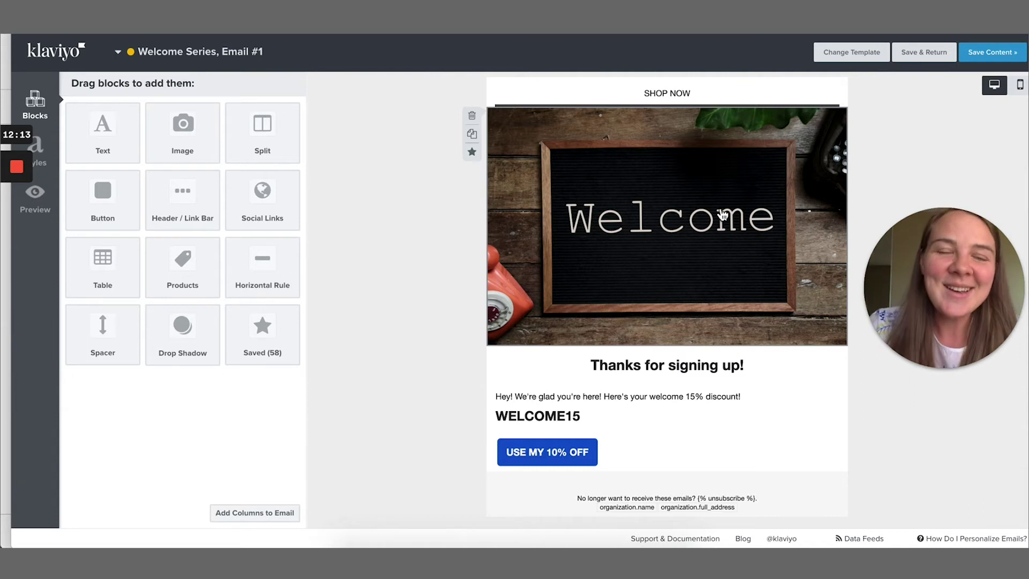
scroll(770, 470, down, 3)
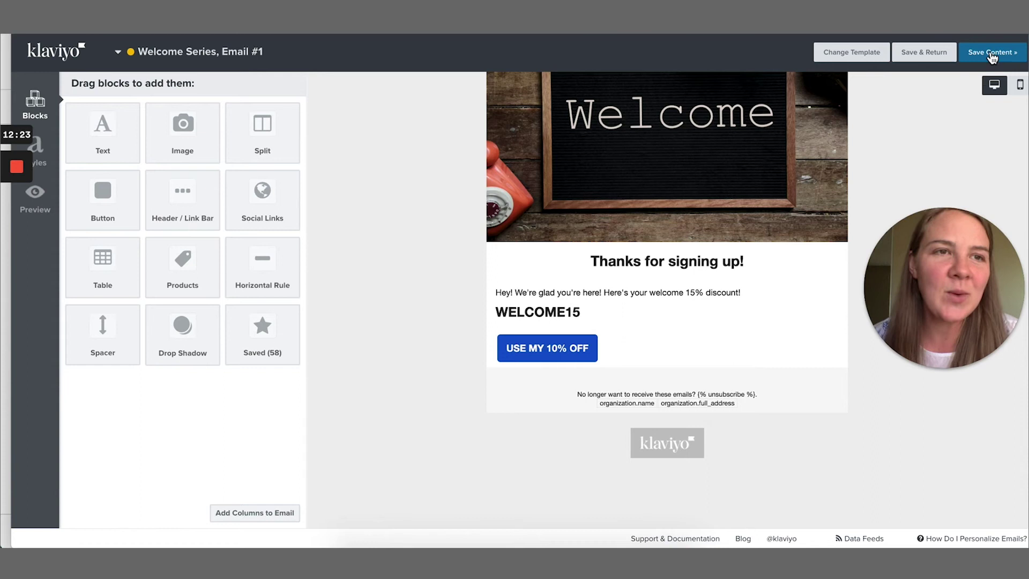
click(46, 203)
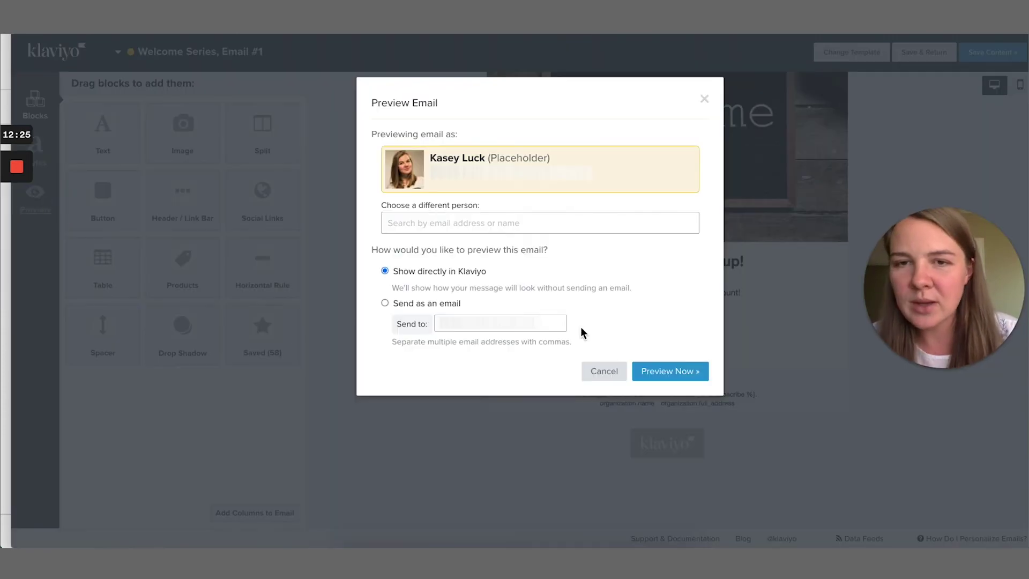
click(691, 371)
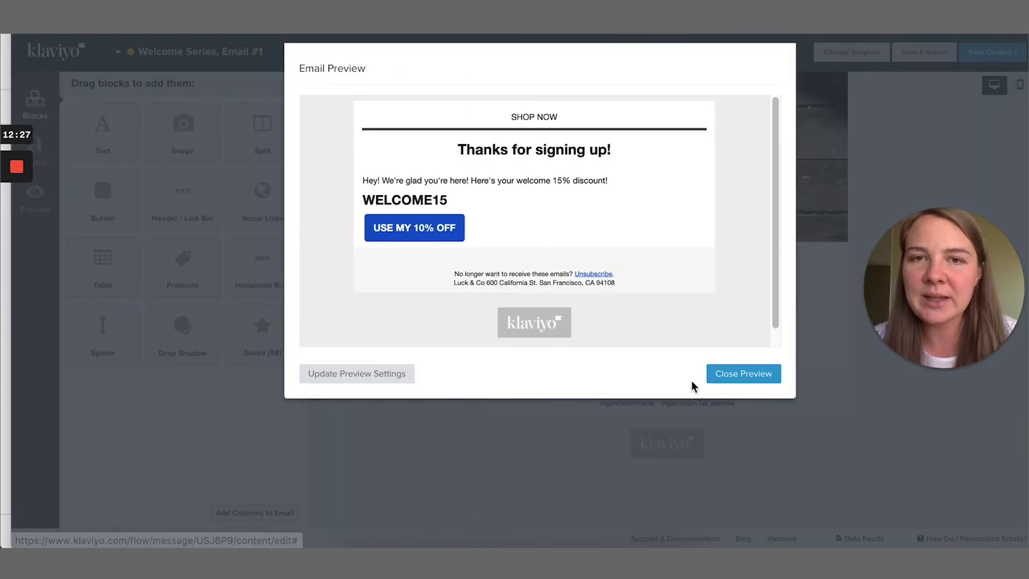
scroll(542, 245, down, 5)
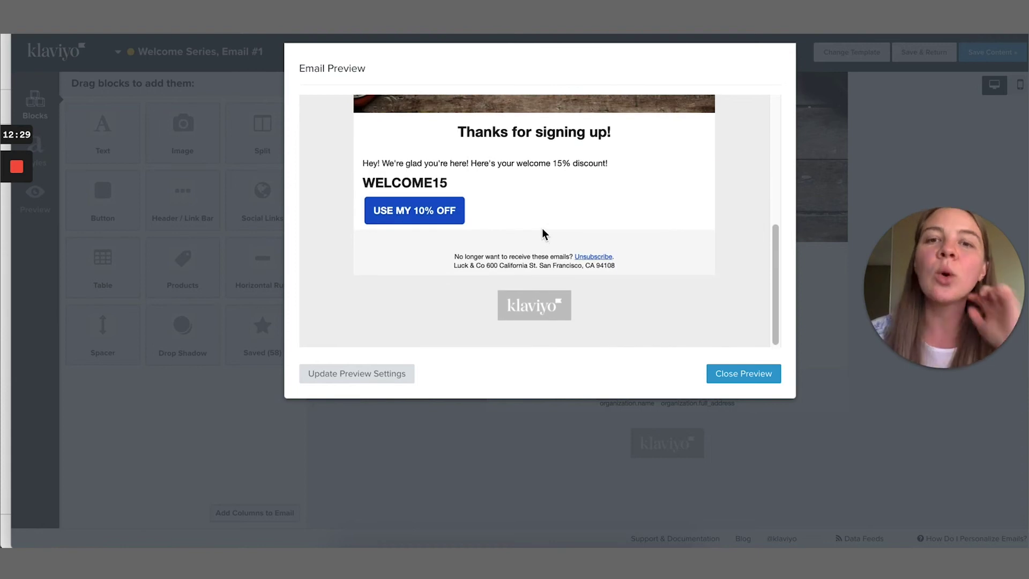
click(427, 220)
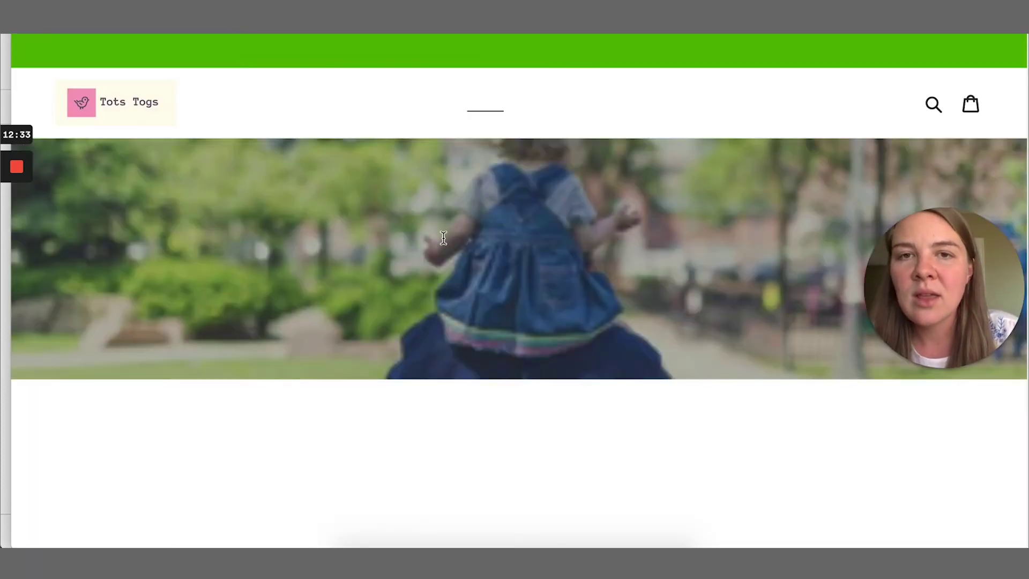
scroll(588, 317, down, 7)
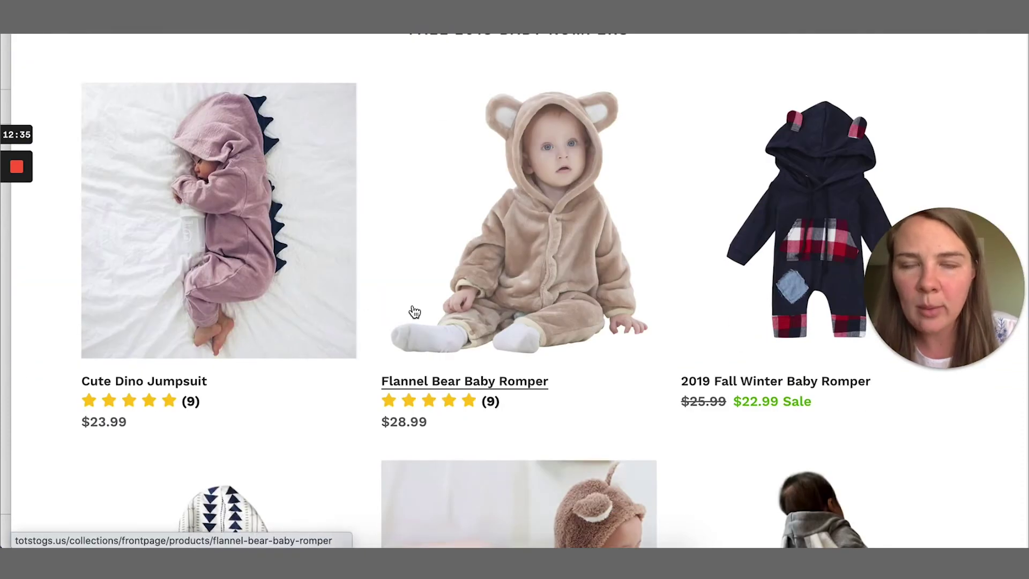
scroll(414, 310, up, 4)
key(ctrl+w)
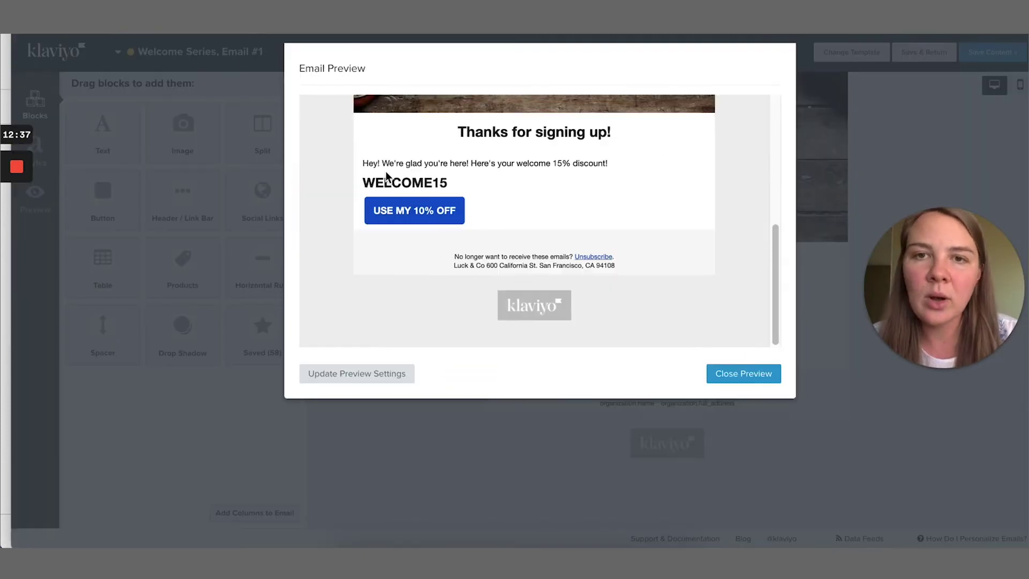
drag(371, 183, 440, 182)
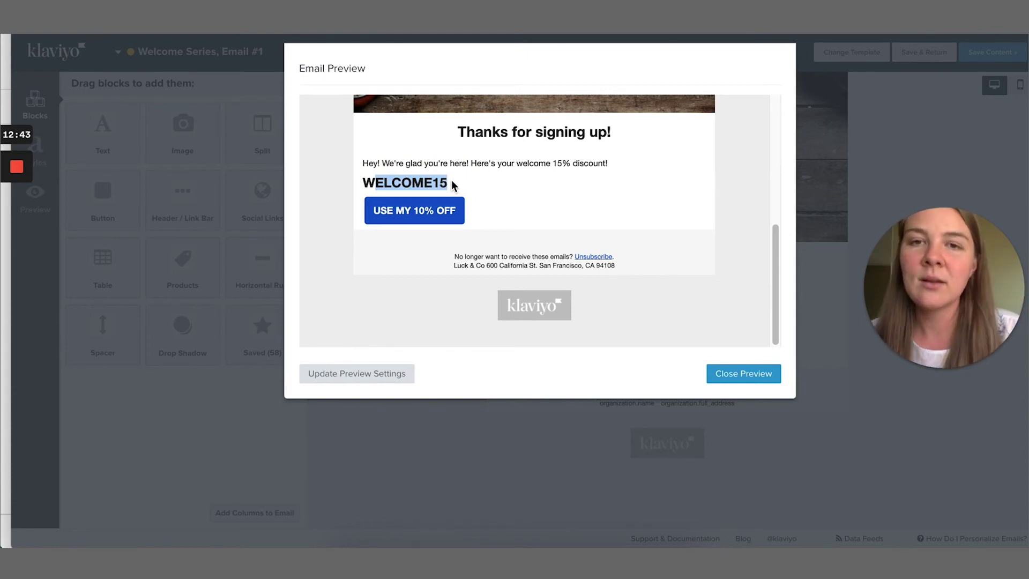
click(764, 373)
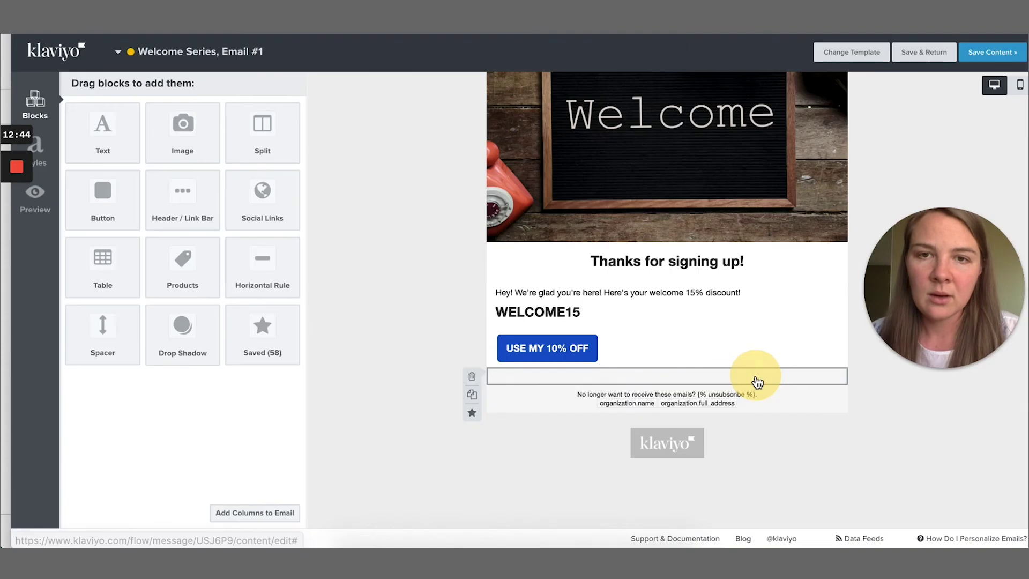
- Change the button text from USE MY 10% OFF to USE MY 15% OFF and save
click(627, 369)
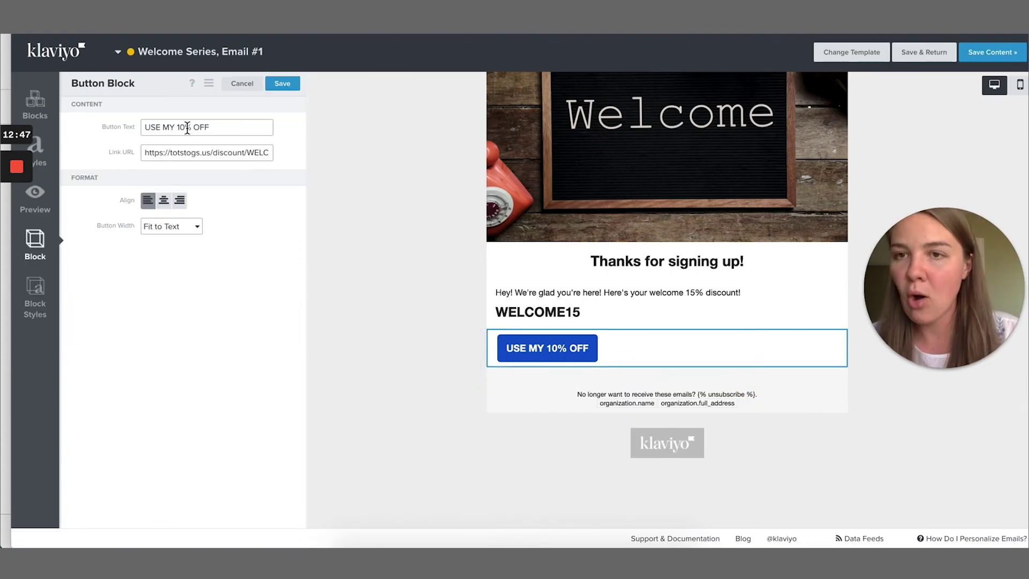
click(185, 127)
key(BackSpace)
text(5)
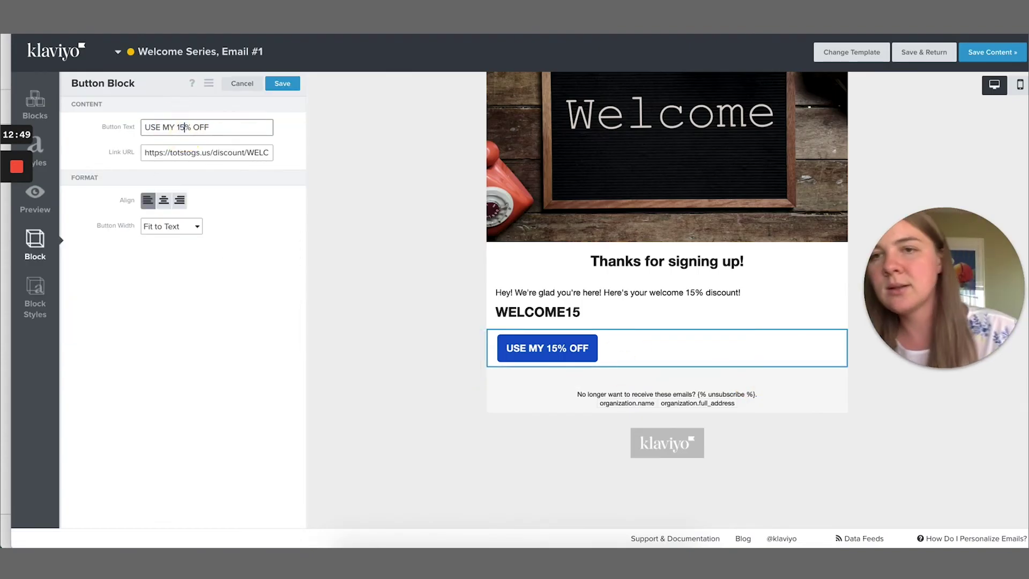
click(283, 86)
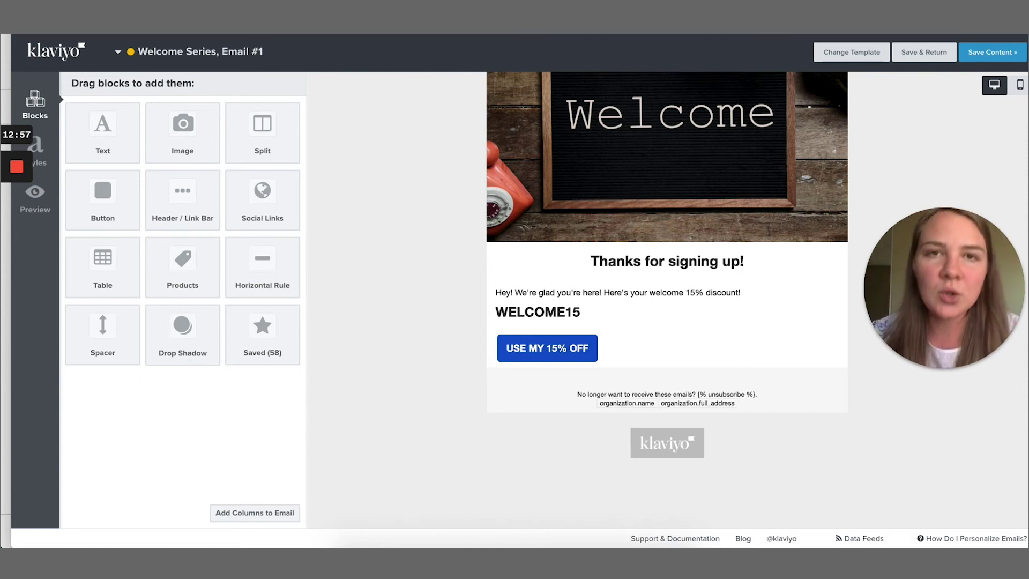
key(ctrl+Tab)
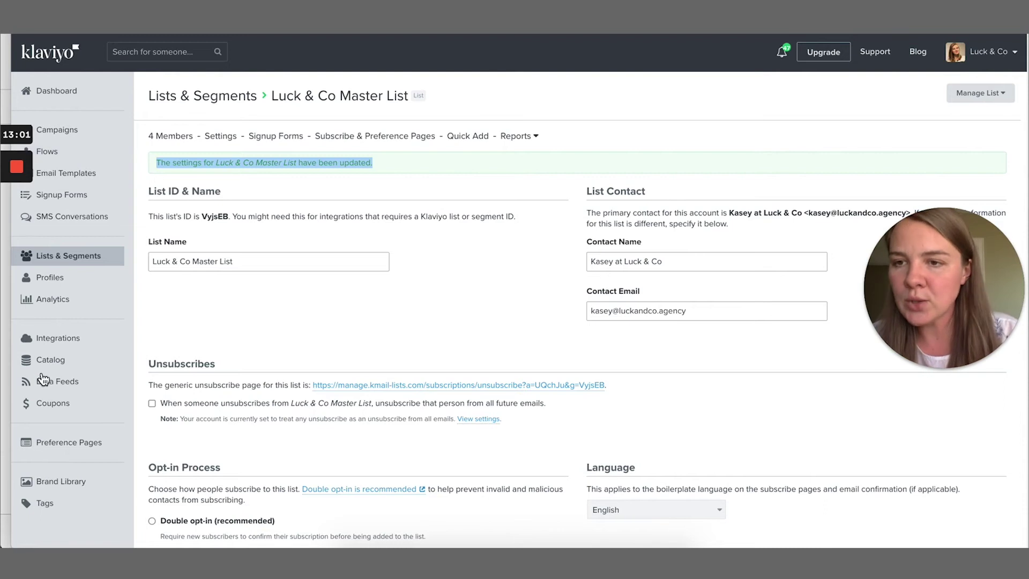
- Go to Coupons and start a new Shopify coupon
click(55, 409)
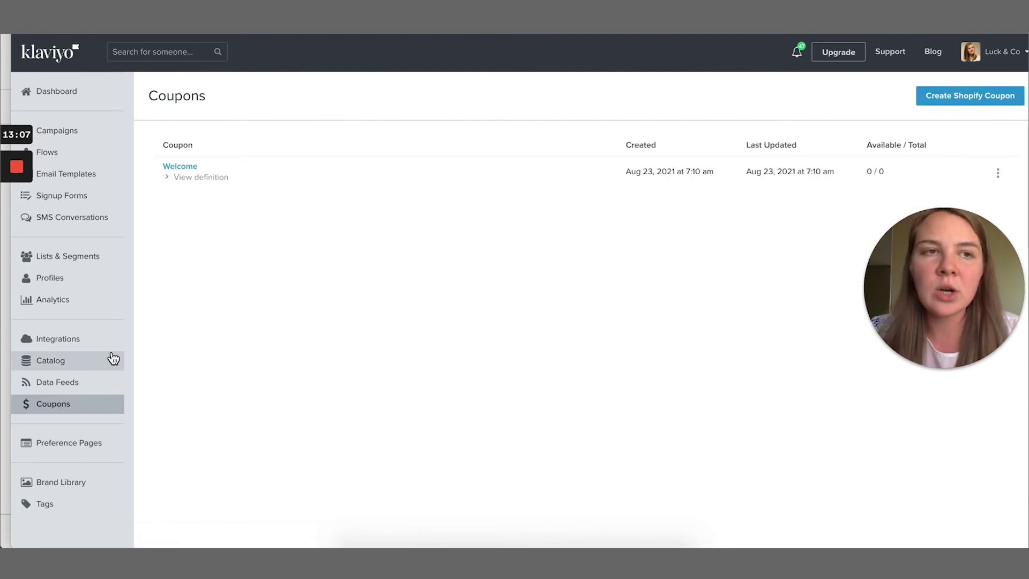
click(985, 105)
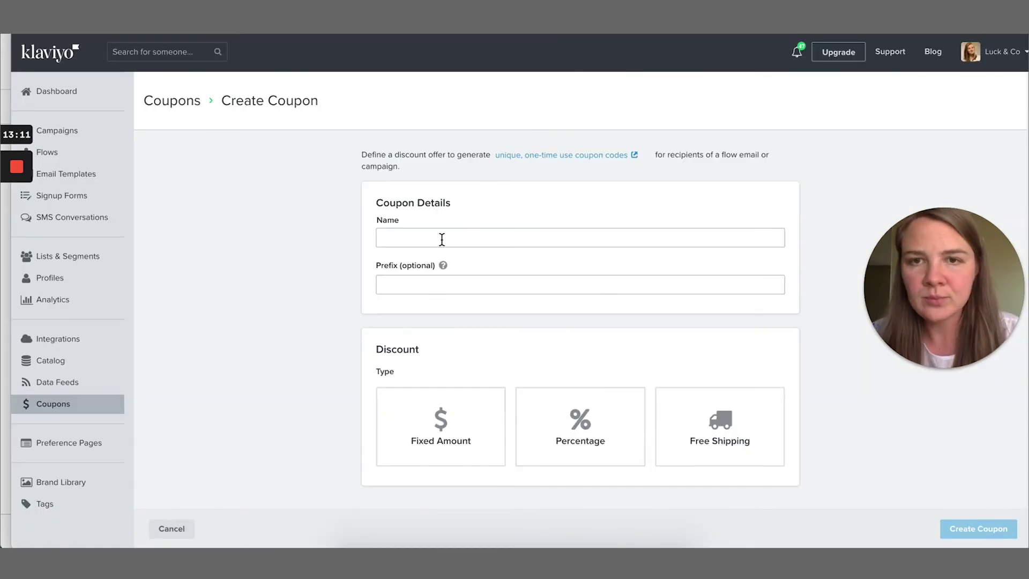
- Name the coupon Welcome and make it a 15% percentage discount
click(442, 239)
text(Wel)
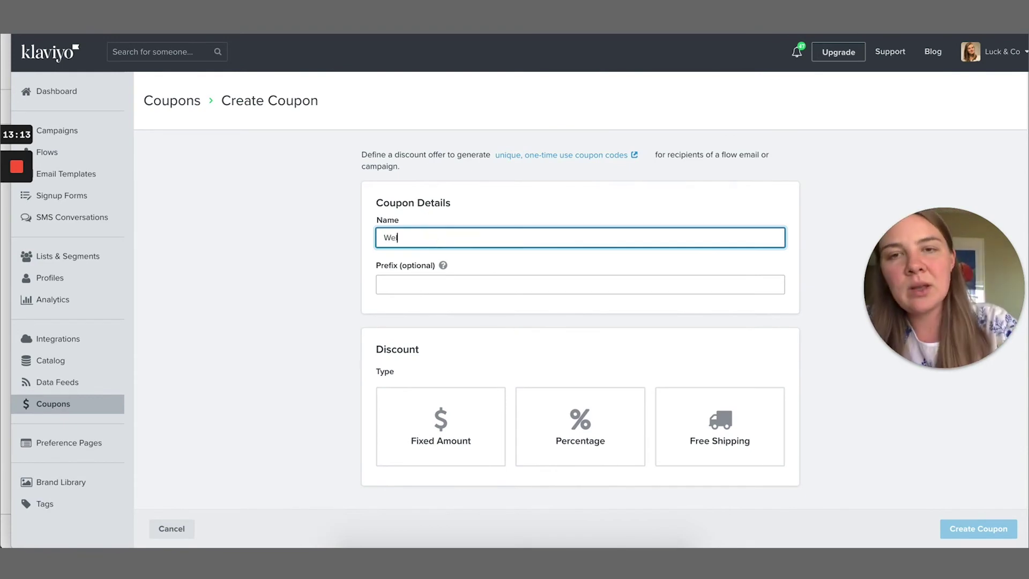
text(come)
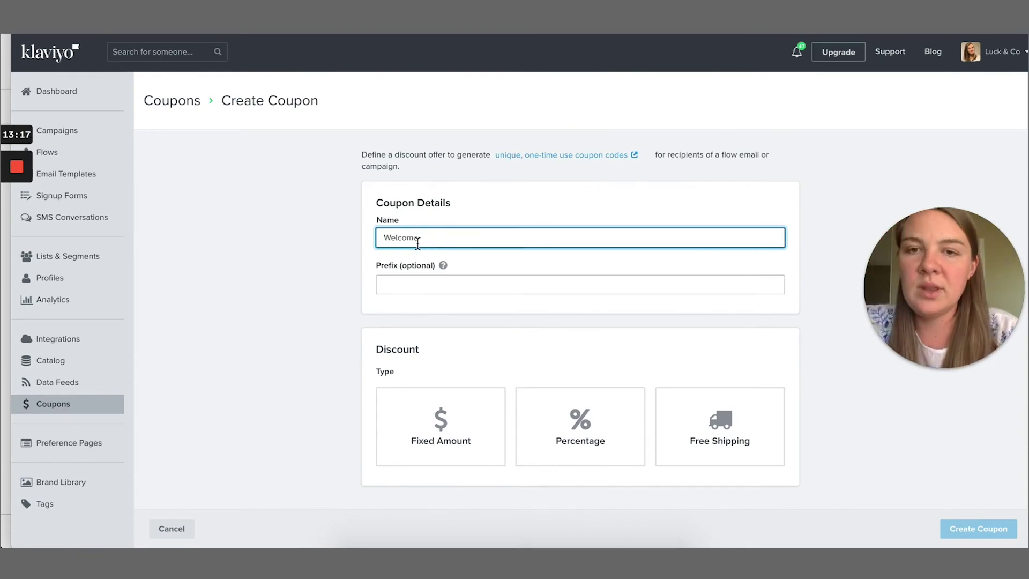
drag(417, 243, 377, 237)
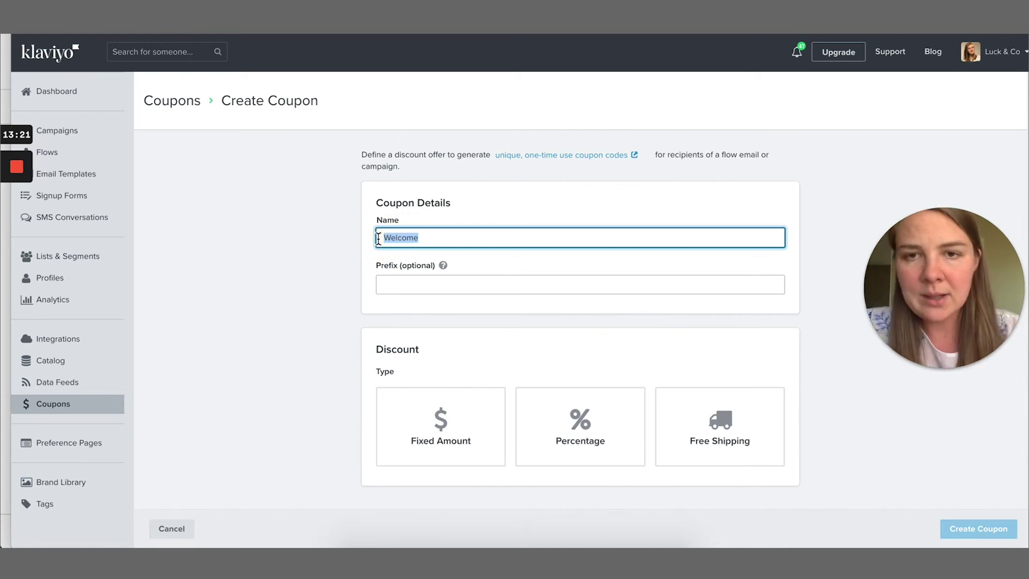
click(427, 236)
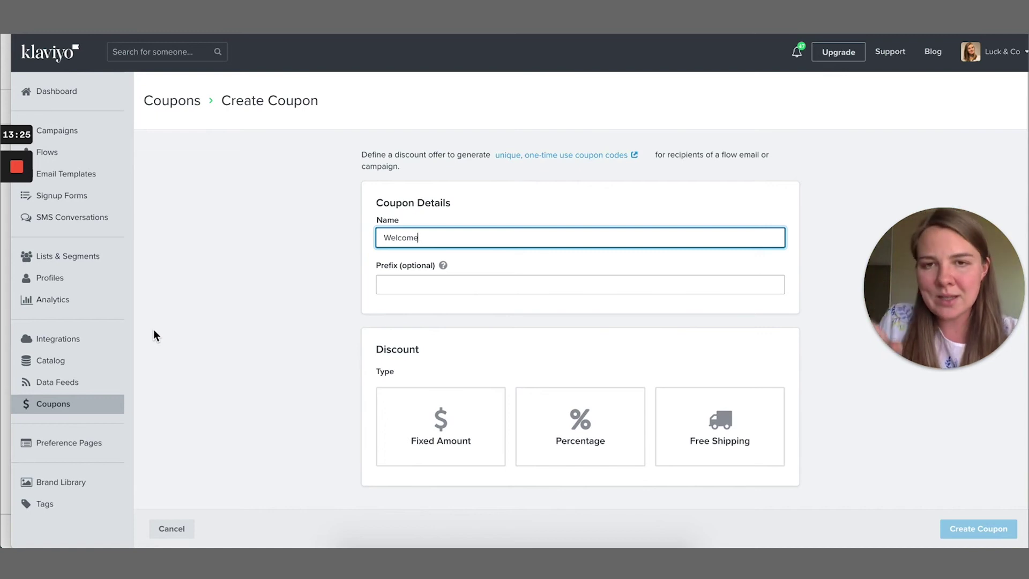
click(424, 287)
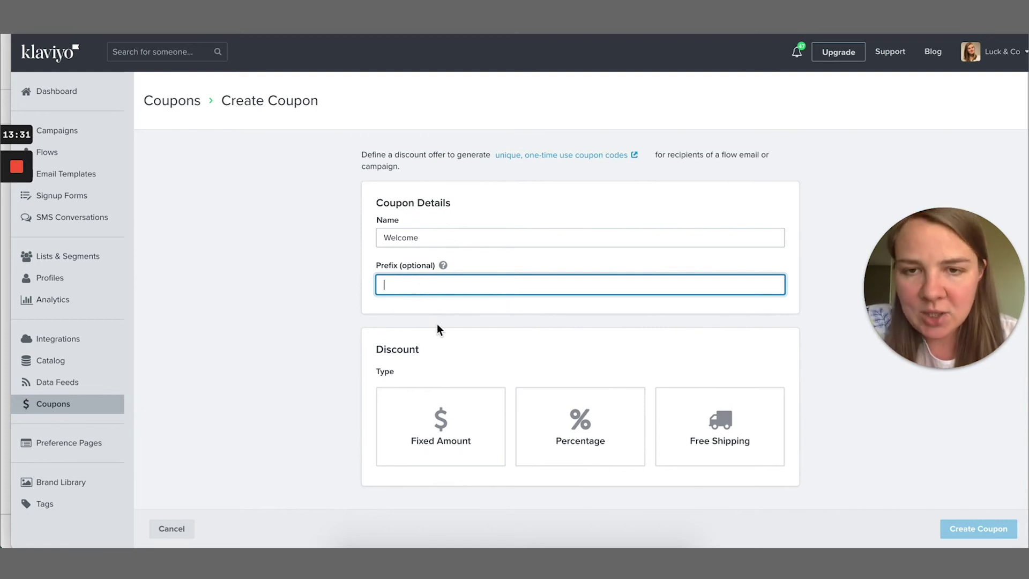
scroll(439, 328, down, 2)
click(606, 327)
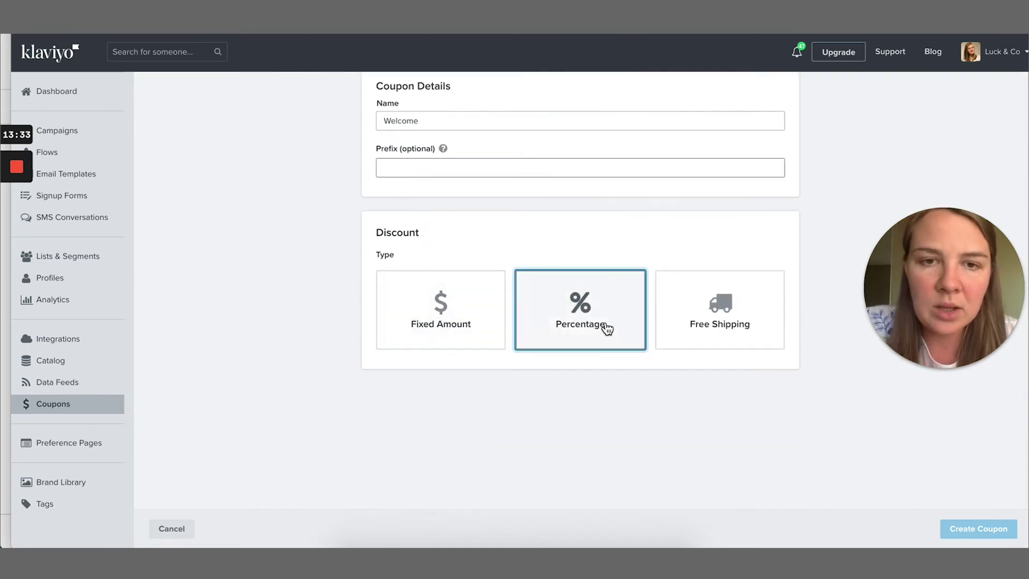
click(382, 378)
text(15)
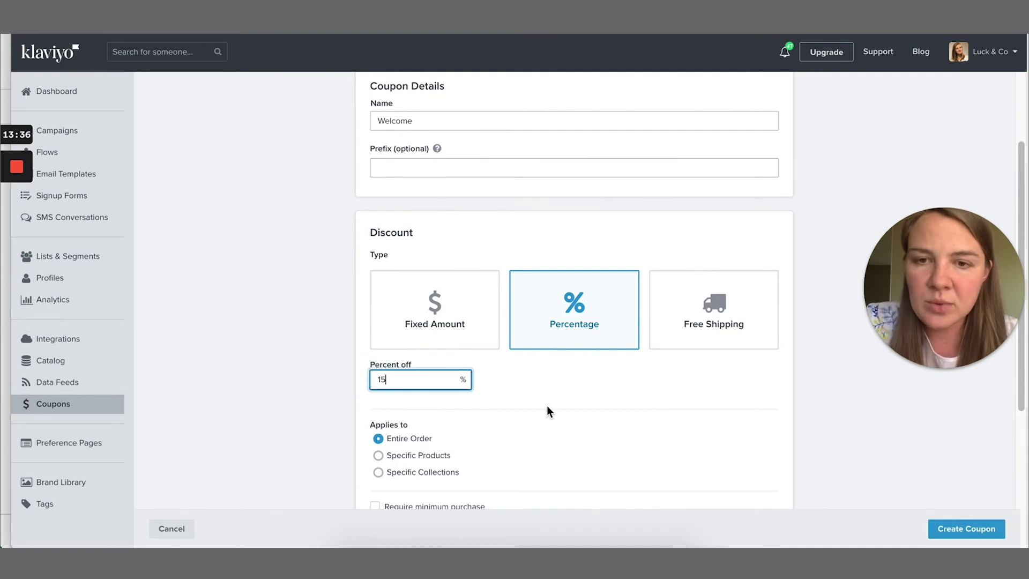
click(581, 407)
- Leave the minimum purchase requirement unchecked
scroll(579, 409, down, 3)
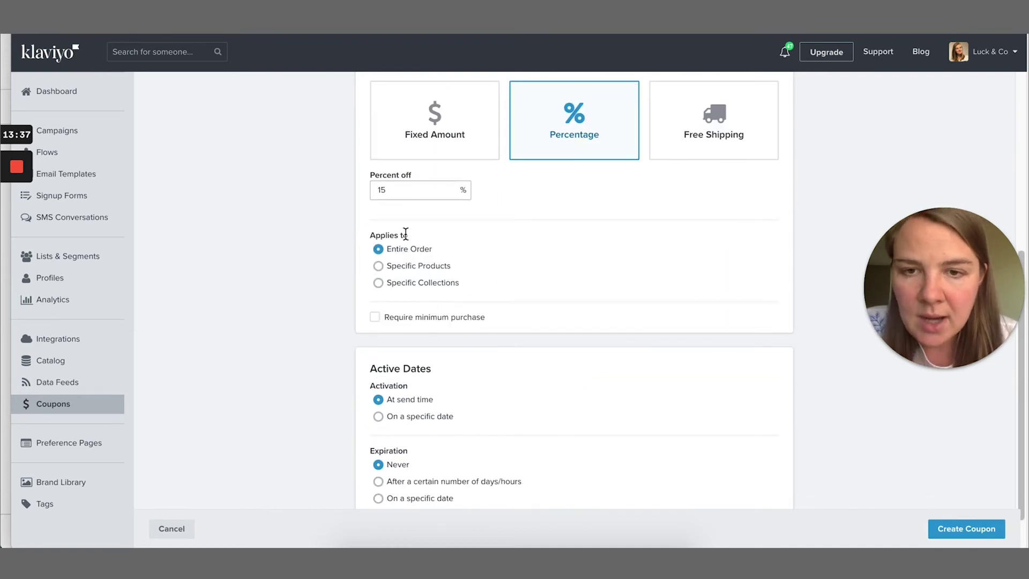
scroll(487, 355, down, 1)
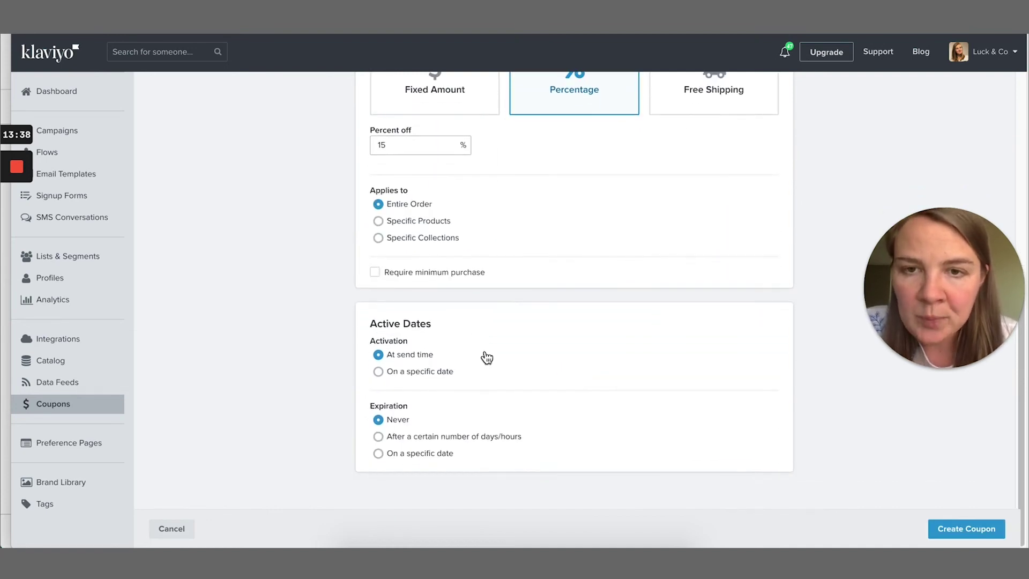
click(375, 273)
click(375, 272)
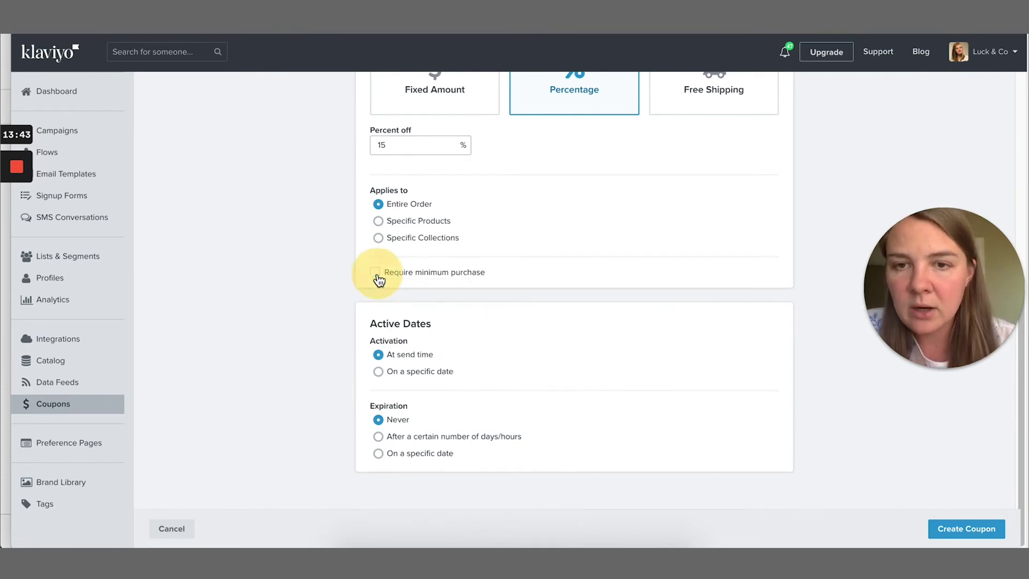
scroll(485, 330, down, 1)
scroll(478, 336, down, 1)
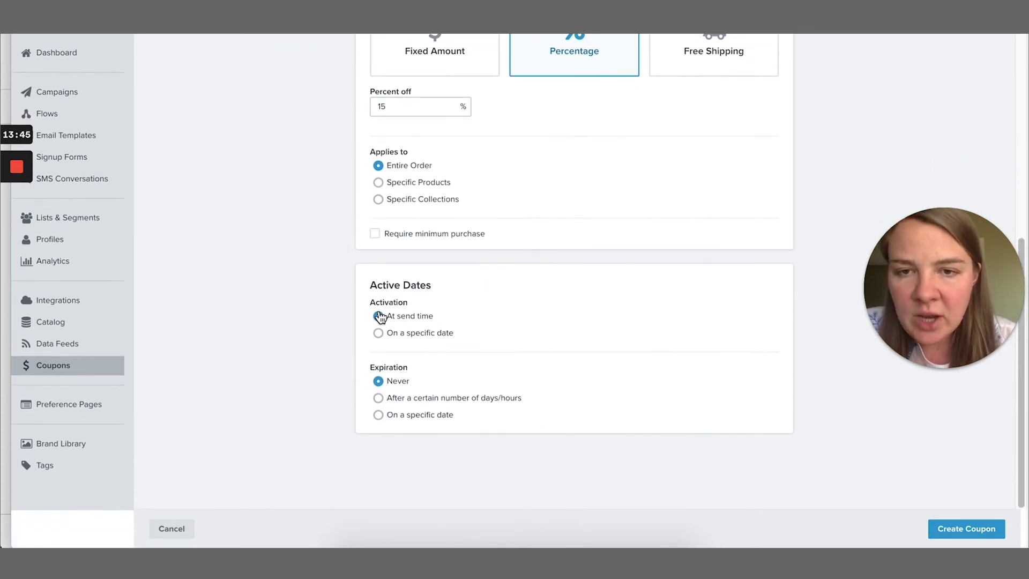
drag(448, 321, 388, 321)
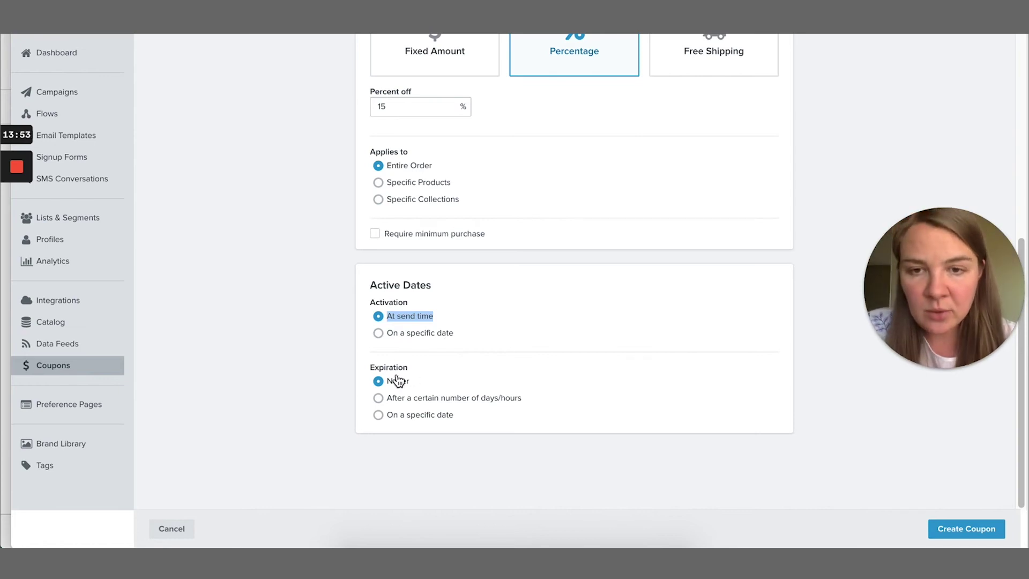
- Set the coupon to expire 5 days after it is sent
click(374, 399)
scroll(404, 391, down, 4)
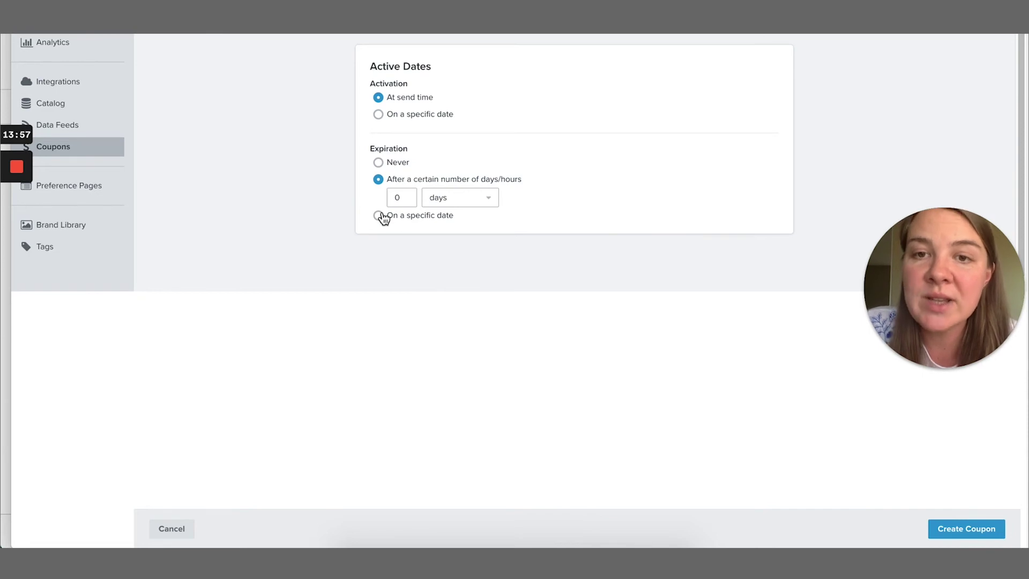
click(391, 197)
key(BackSpace)
click(392, 197)
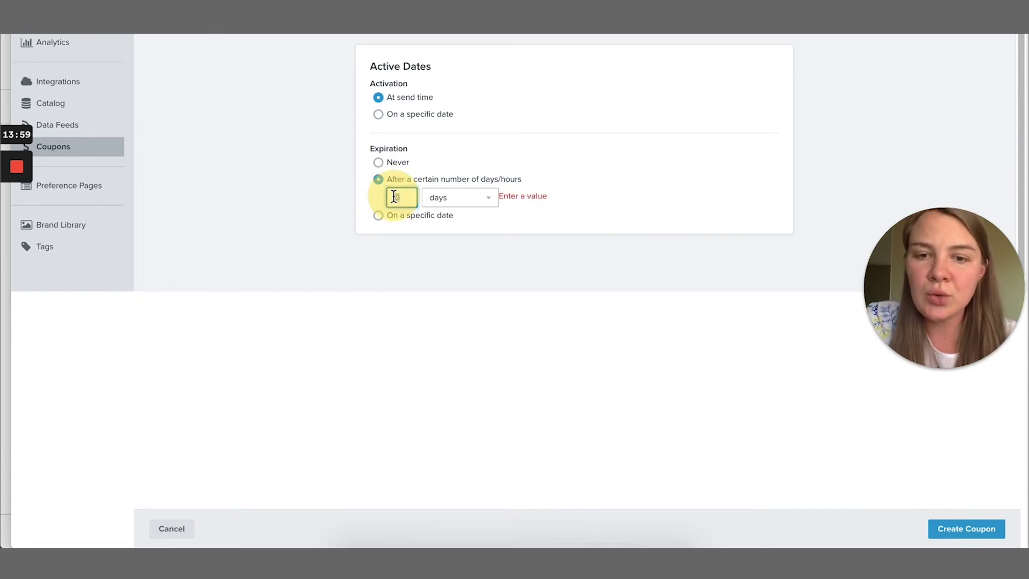
text(5)
scroll(666, 304, up, 5)
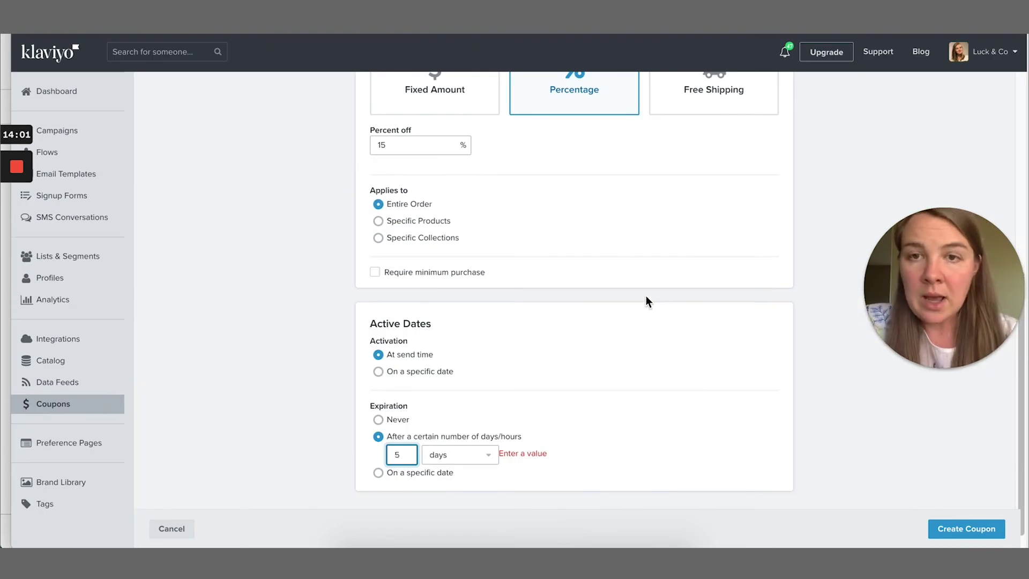
scroll(645, 295, up, 7)
click(429, 284)
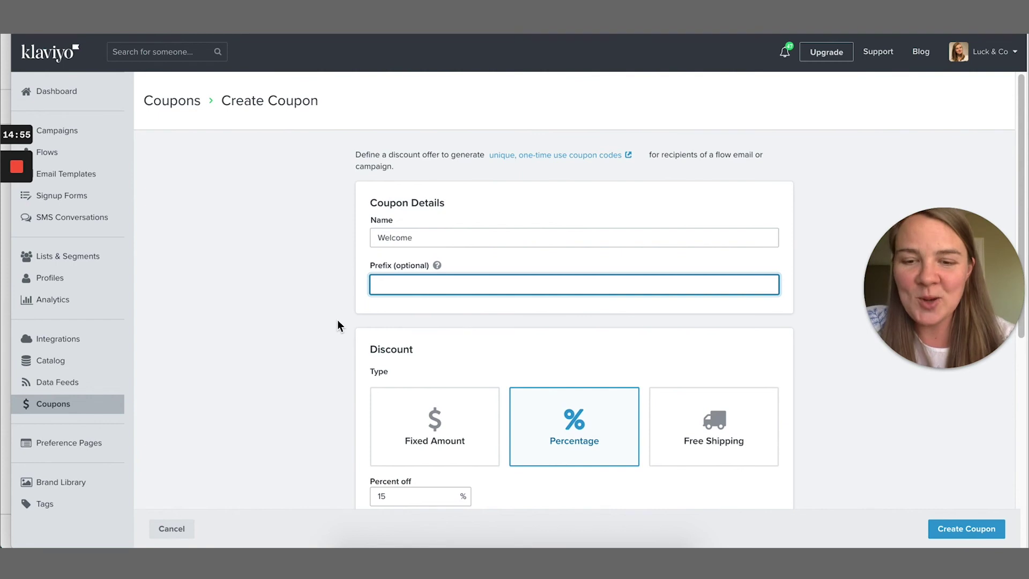
text(WE-)
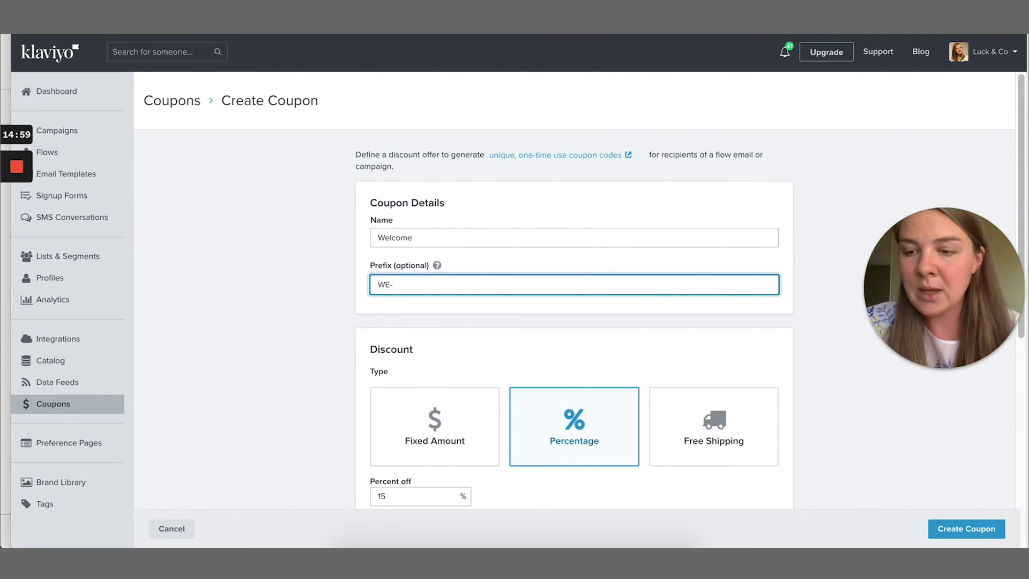
- Create the WE-prefixed coupon as Welcome15 after the duplicate-name error, then open its details
click(323, 333)
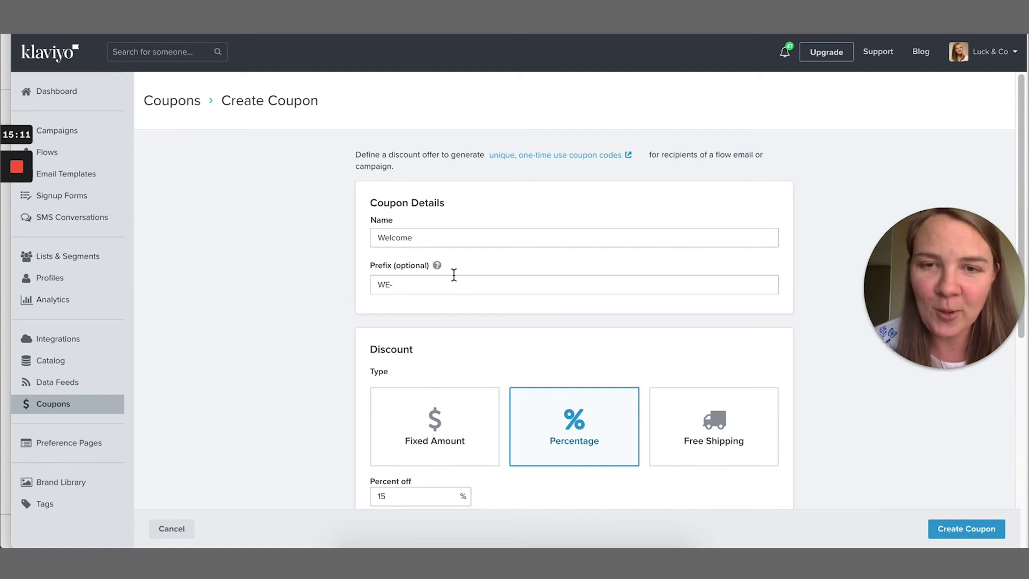
click(936, 530)
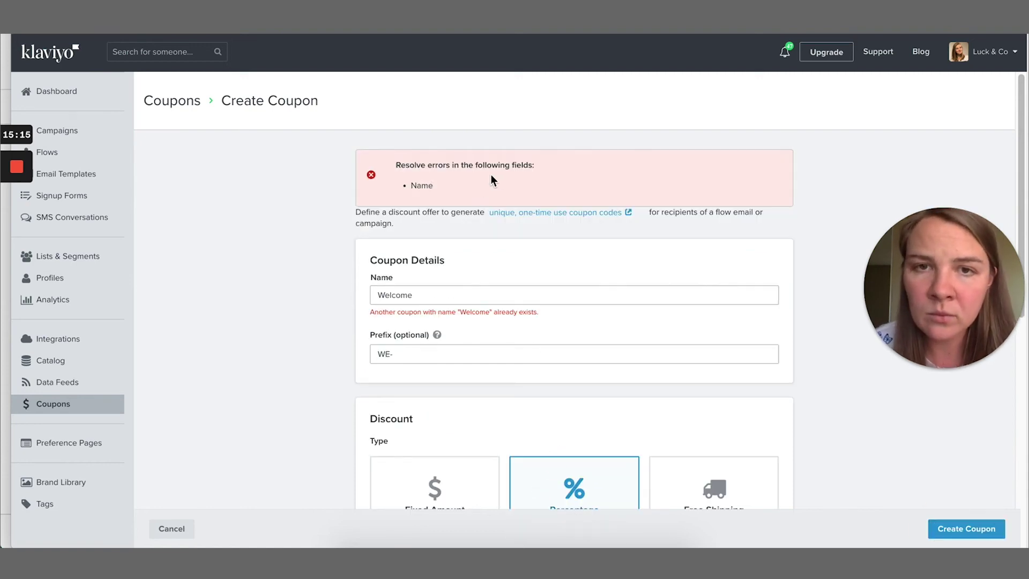
click(464, 292)
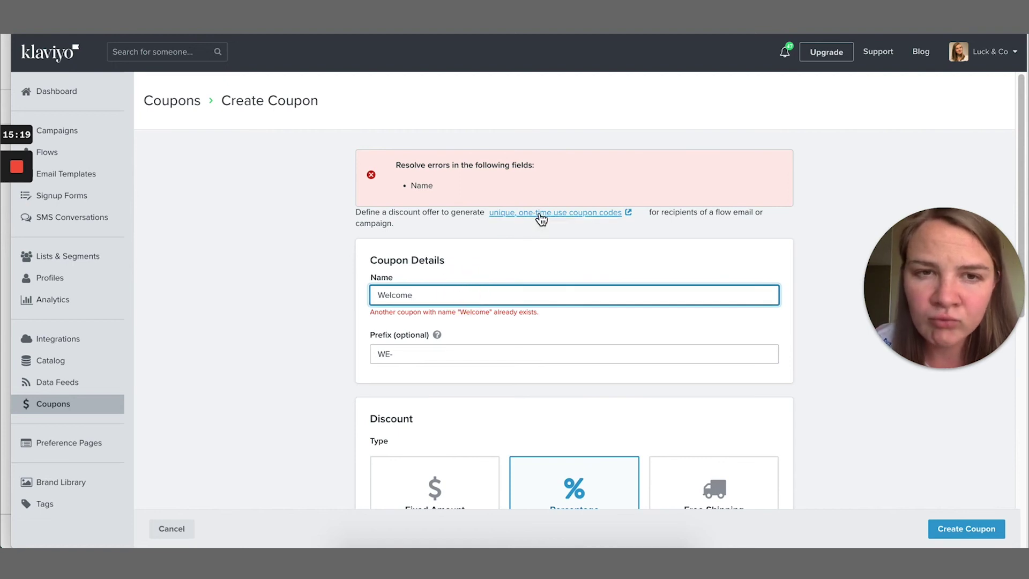
double_click(379, 292)
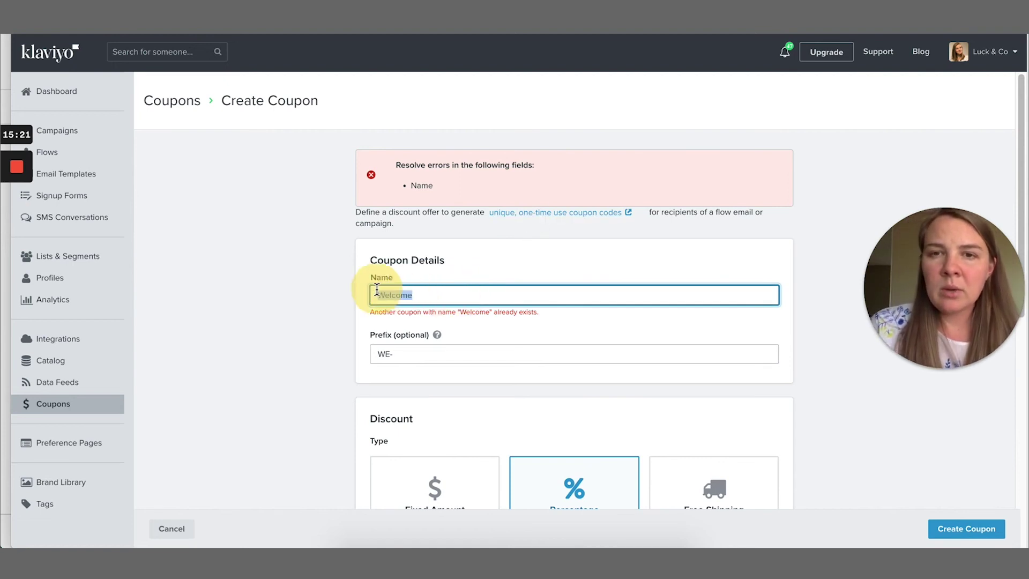
key(Right)
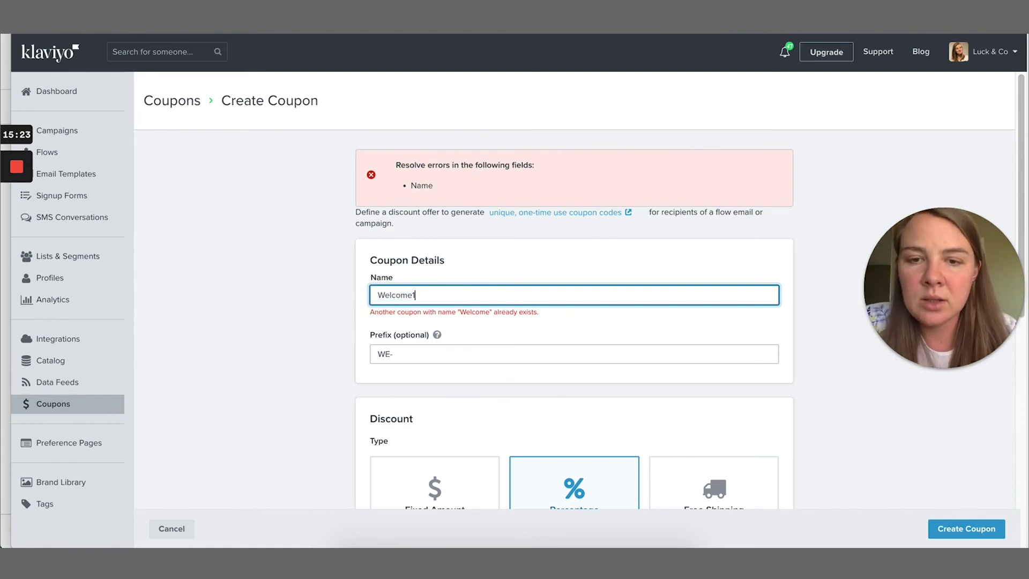
text(15)
click(957, 536)
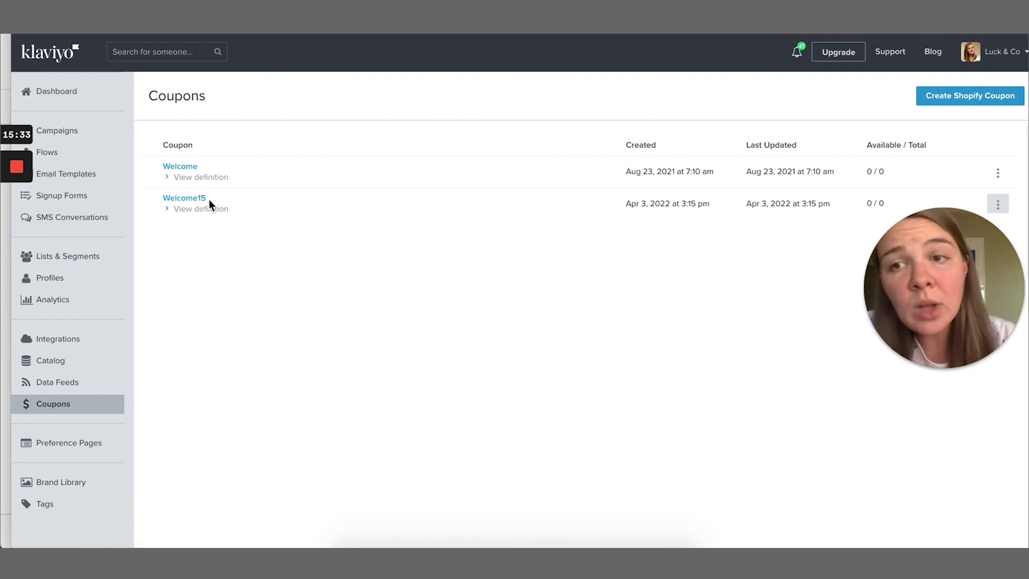
click(193, 202)
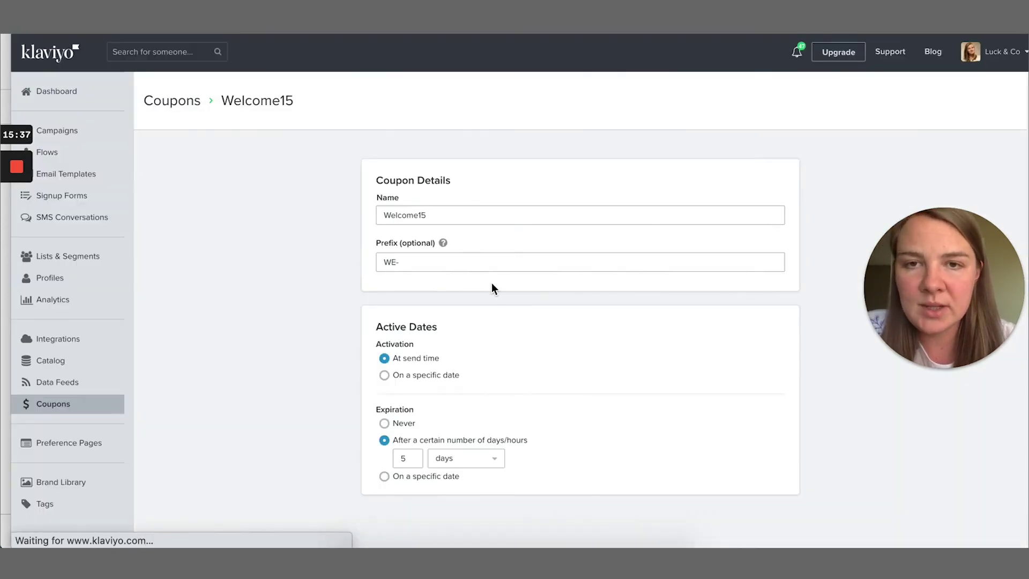
scroll(469, 269, down, 2)
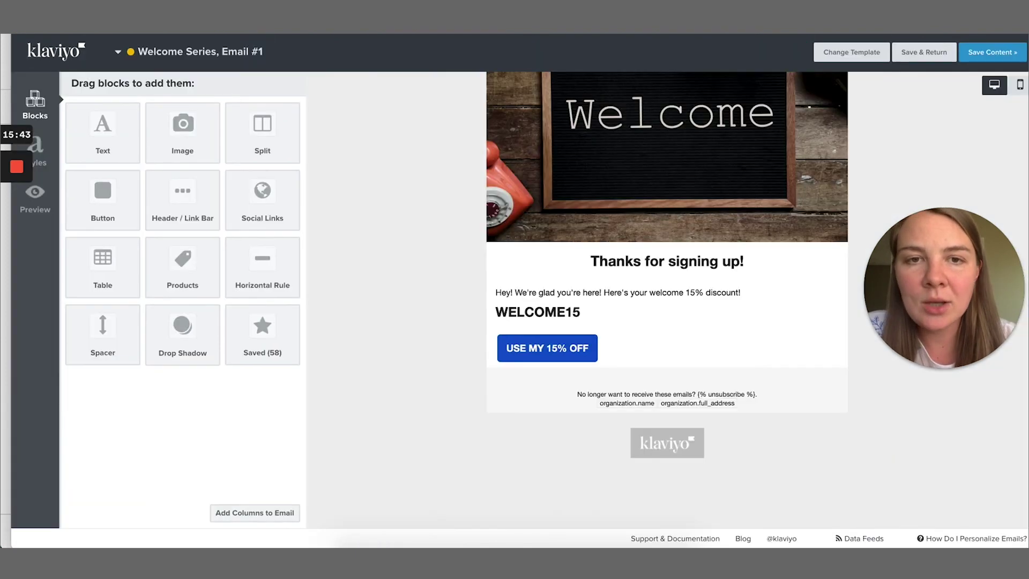
- Replace WELCOME15 in the text block with the saved coupon_code snippet
click(602, 321)
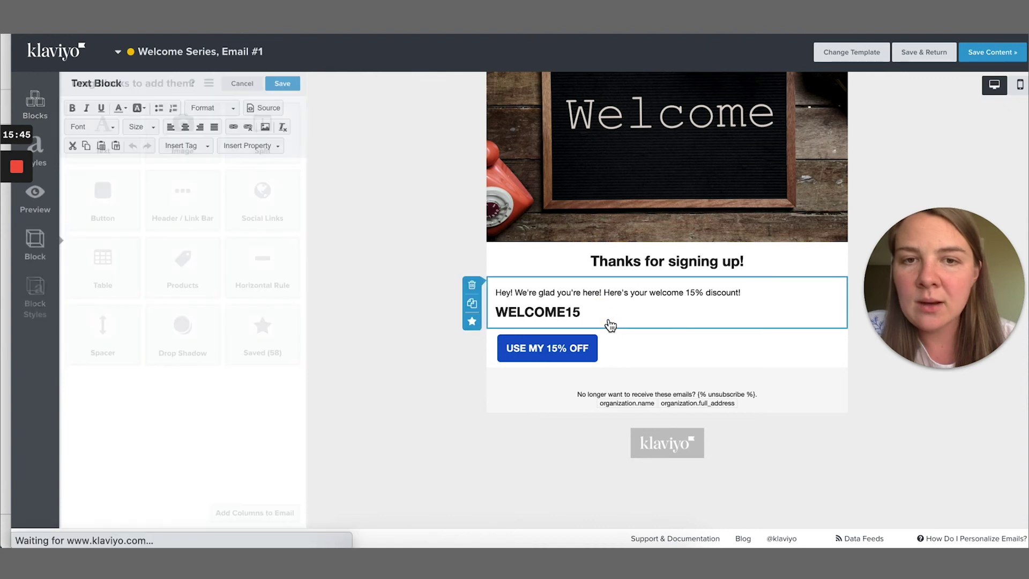
double_click(113, 199)
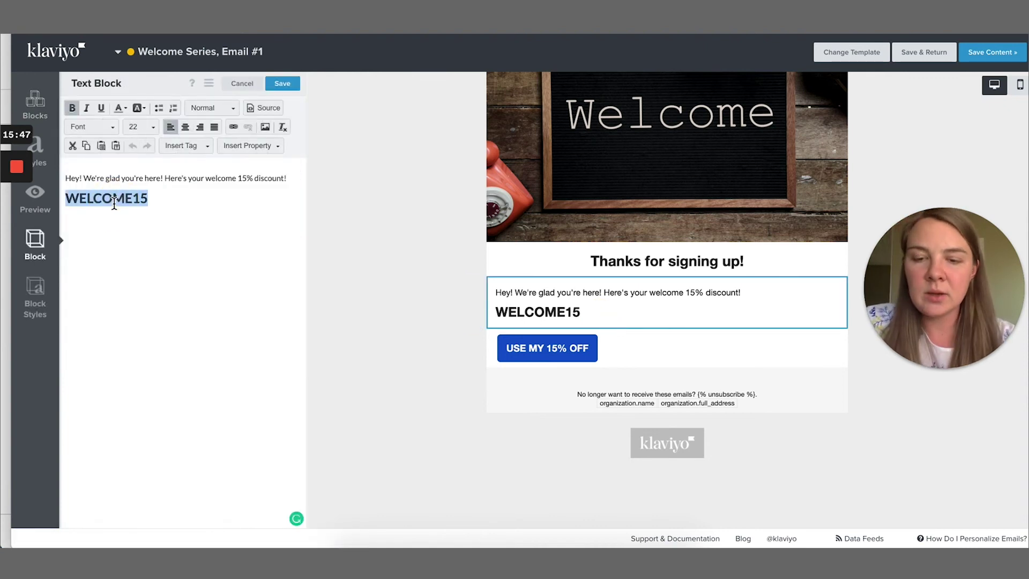
key(super+alt+c)
text(coupon)
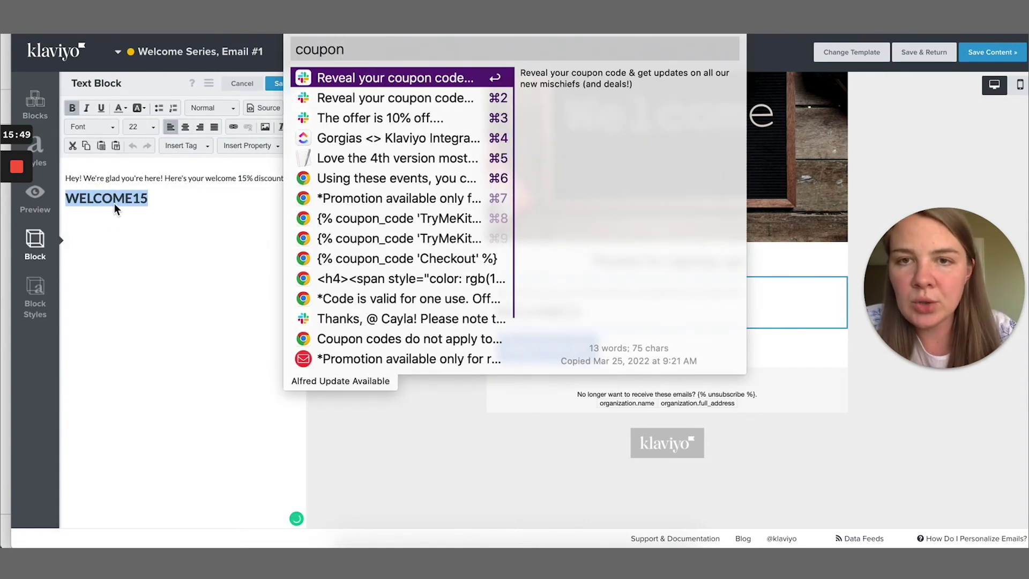
key(Down)
key(Down)
key(Down)
key(Down)
key(Down)
key(Down)
key(Down)
key(Down)
key(Down)
key(Escape)
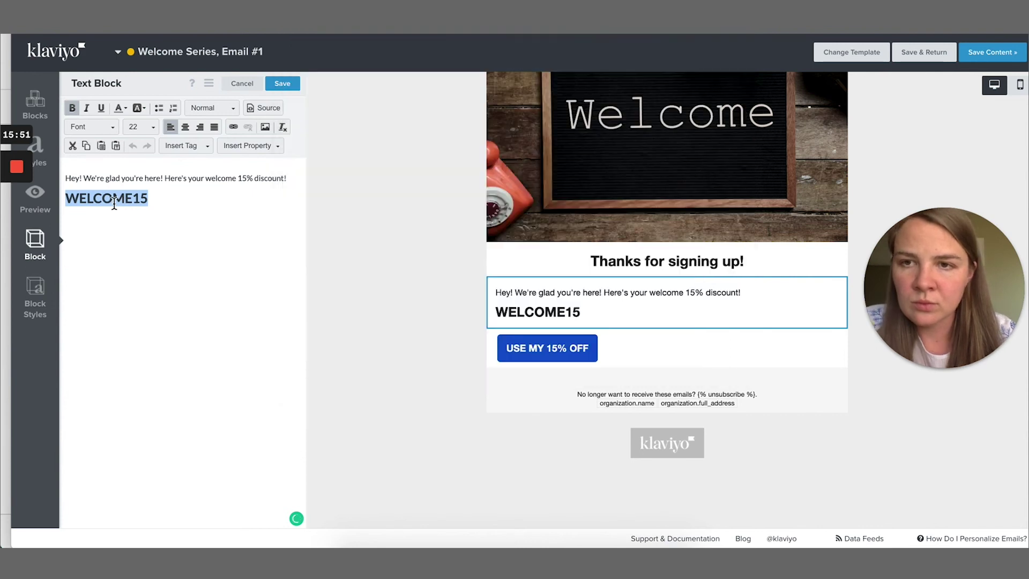
key(super+alt+c)
key(Return)
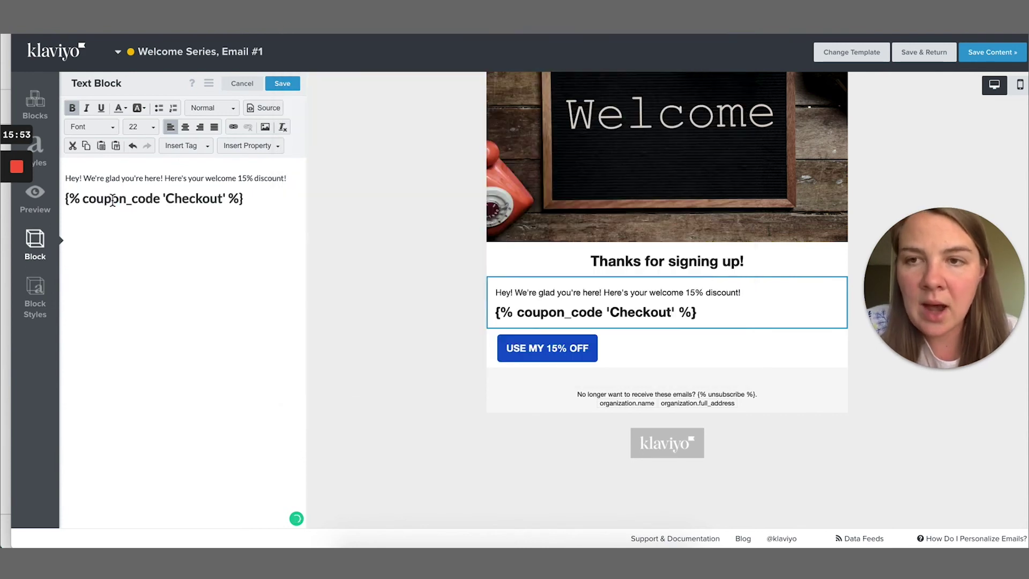
- Change the tag's coupon name from Checkout to Welcome15
drag(260, 200, 61, 202)
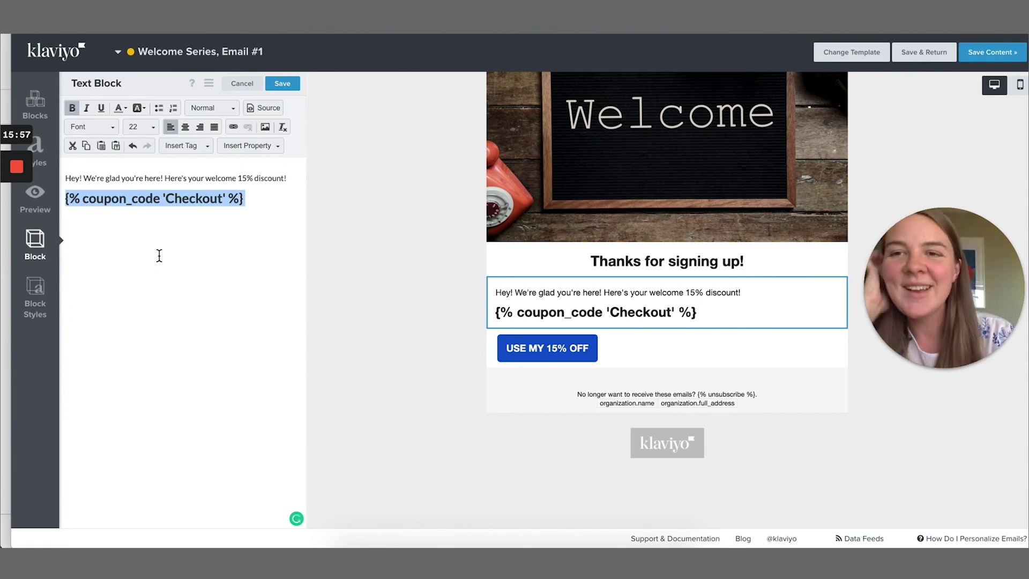
click(69, 192)
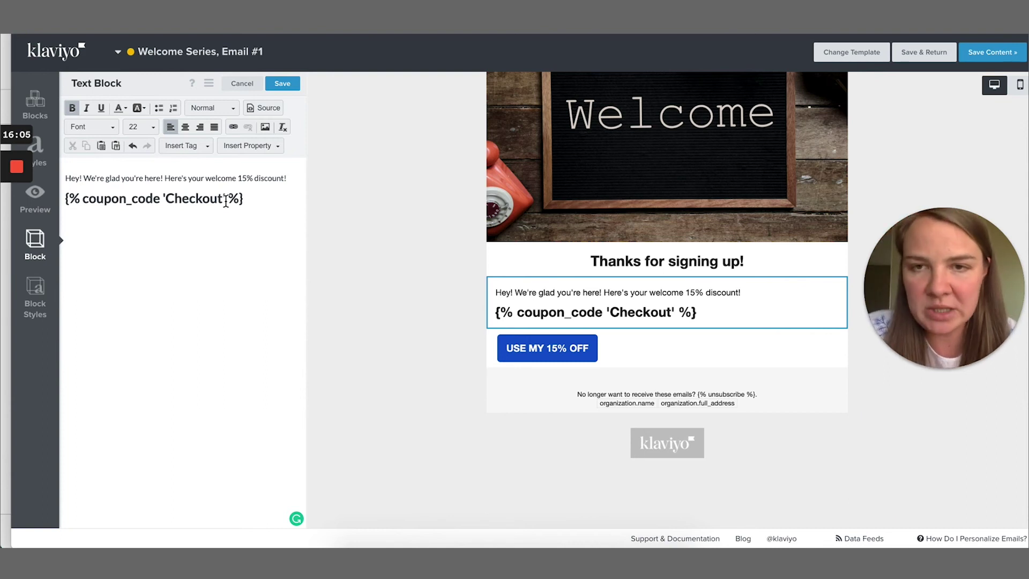
mouse_move(218, 199)
mouse_down()
mouse_move(166, 199)
mouse_move(222, 200)
mouse_up()
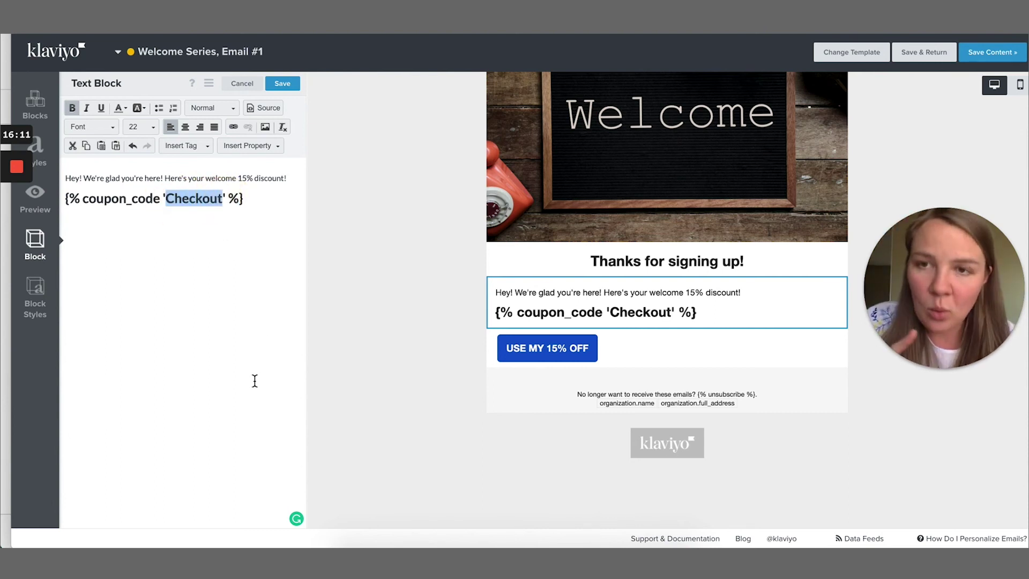
click(190, 199)
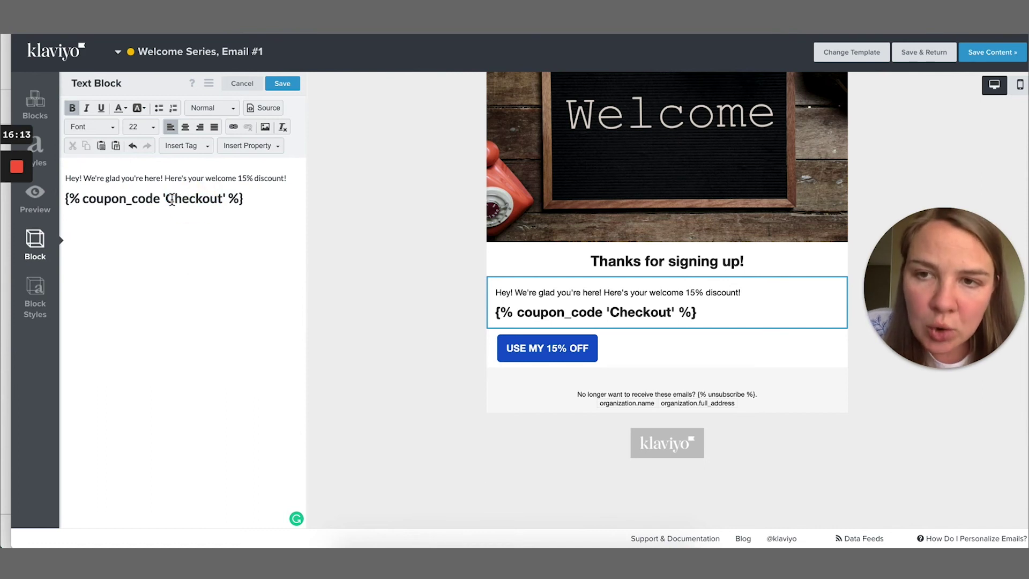
drag(165, 198, 225, 200)
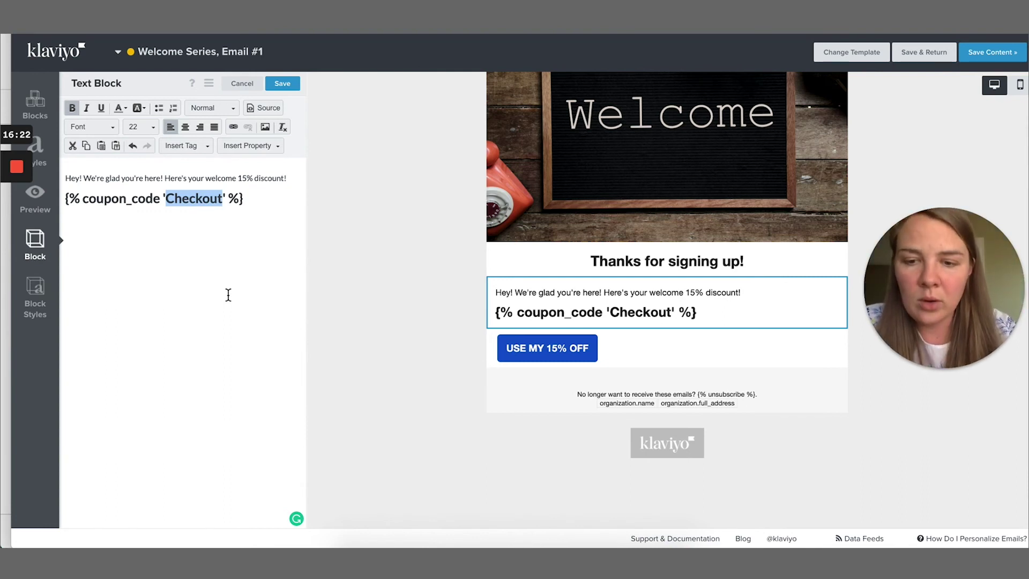
text(Welcome)
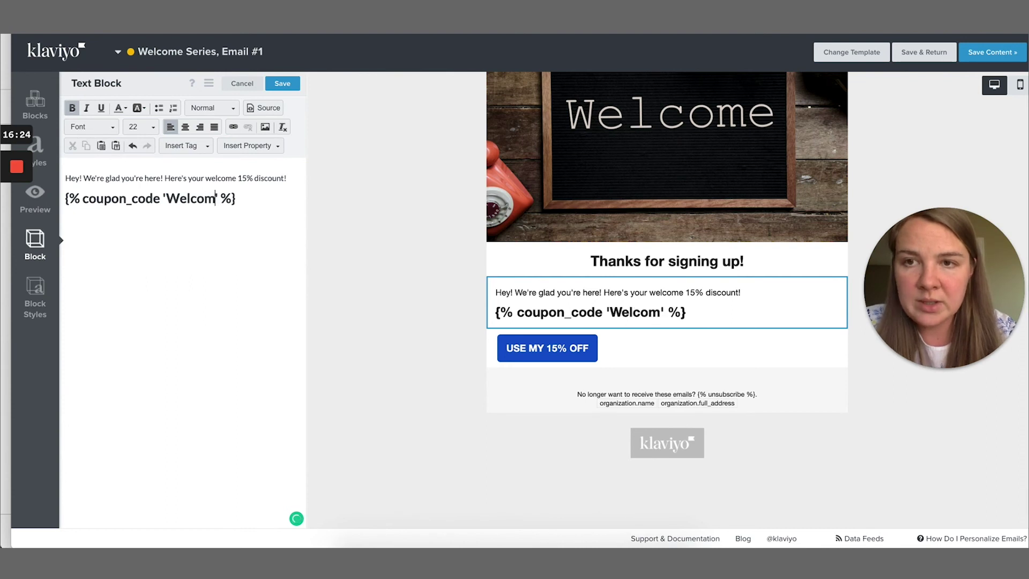
text(15)
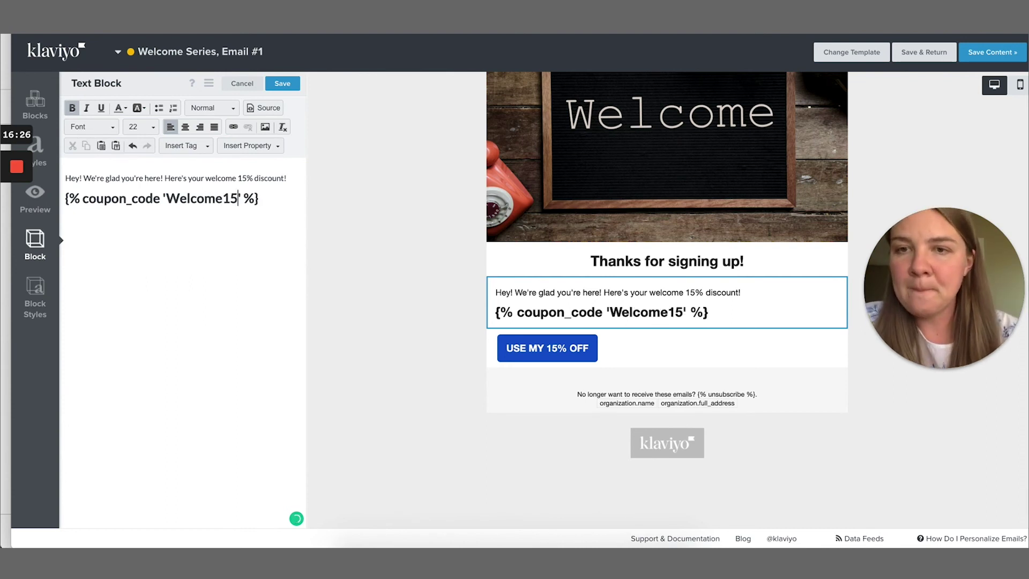
click(289, 84)
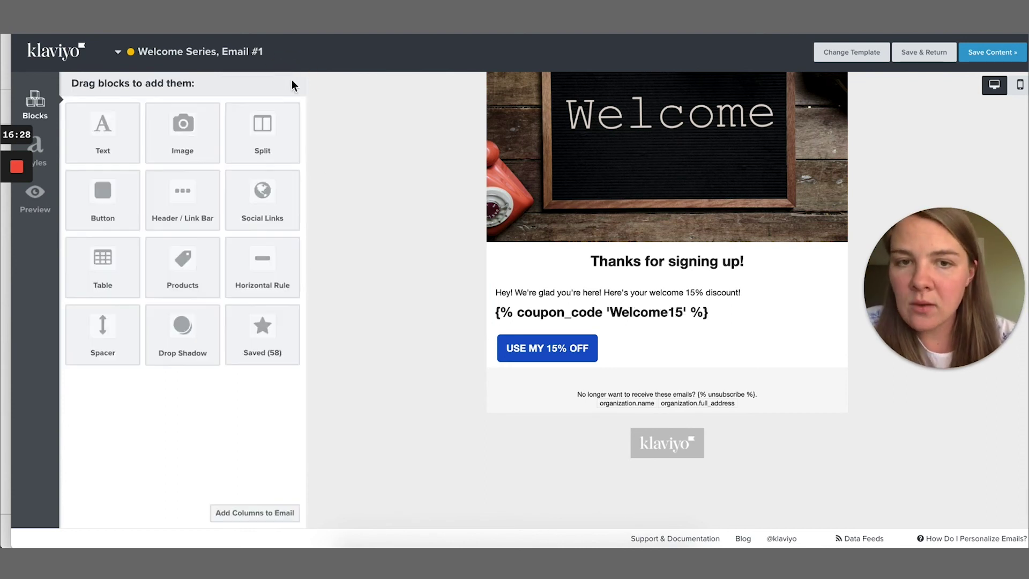
click(613, 358)
click(229, 153)
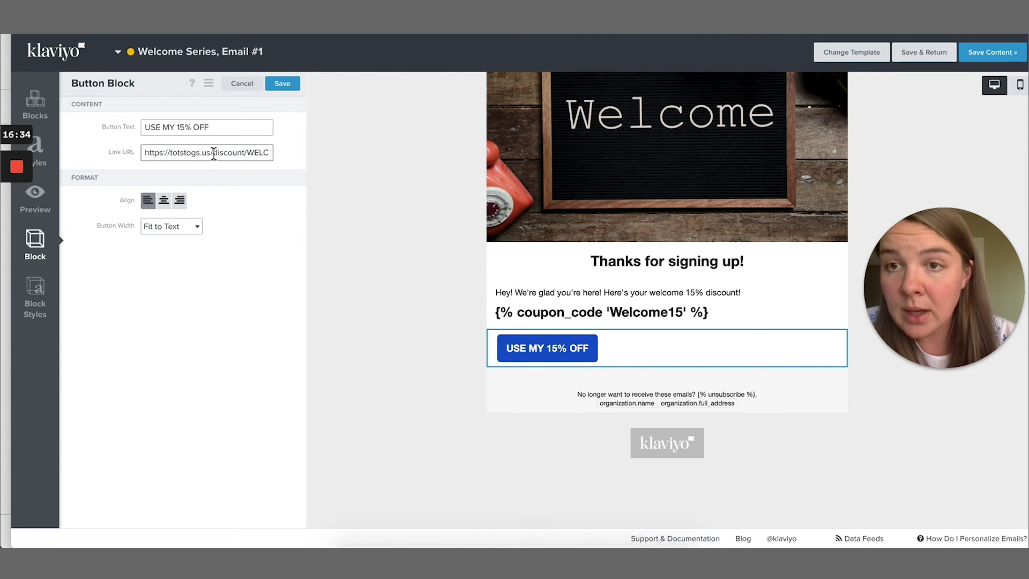
drag(214, 154, 363, 161)
key(BackSpace)
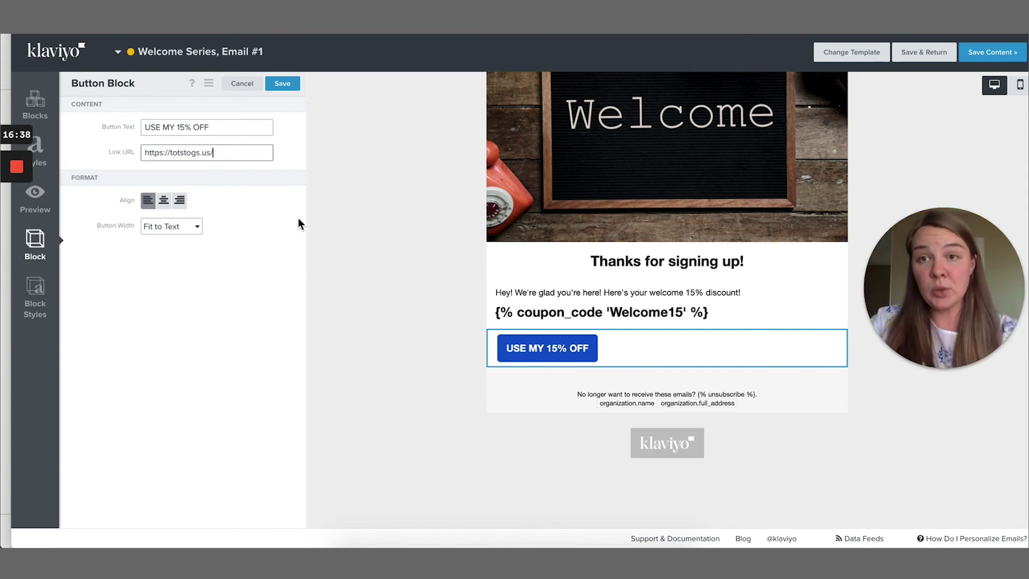
click(283, 85)
- Preview the email in Klaviyo and check the rendered coupon code
click(36, 194)
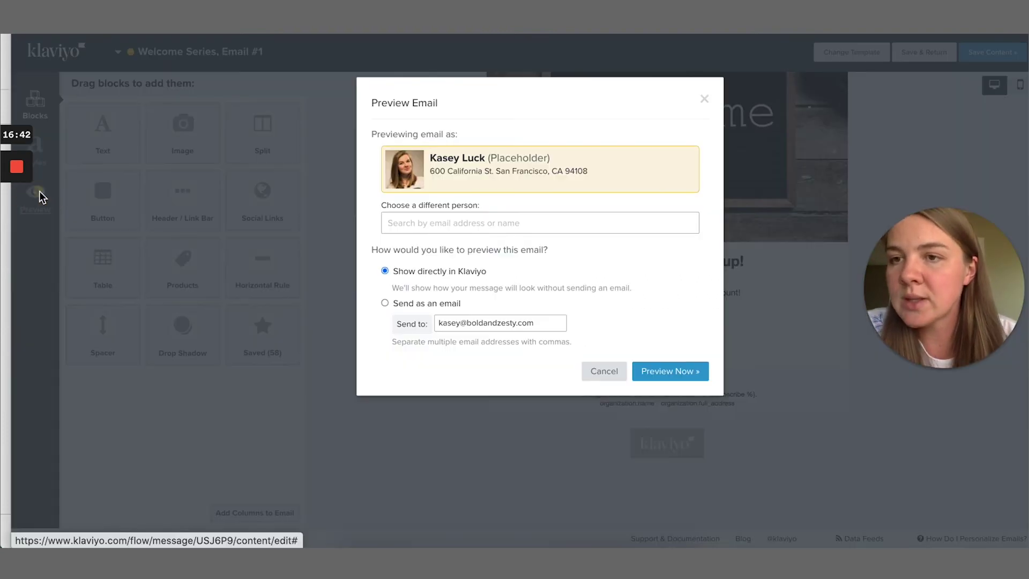
click(667, 370)
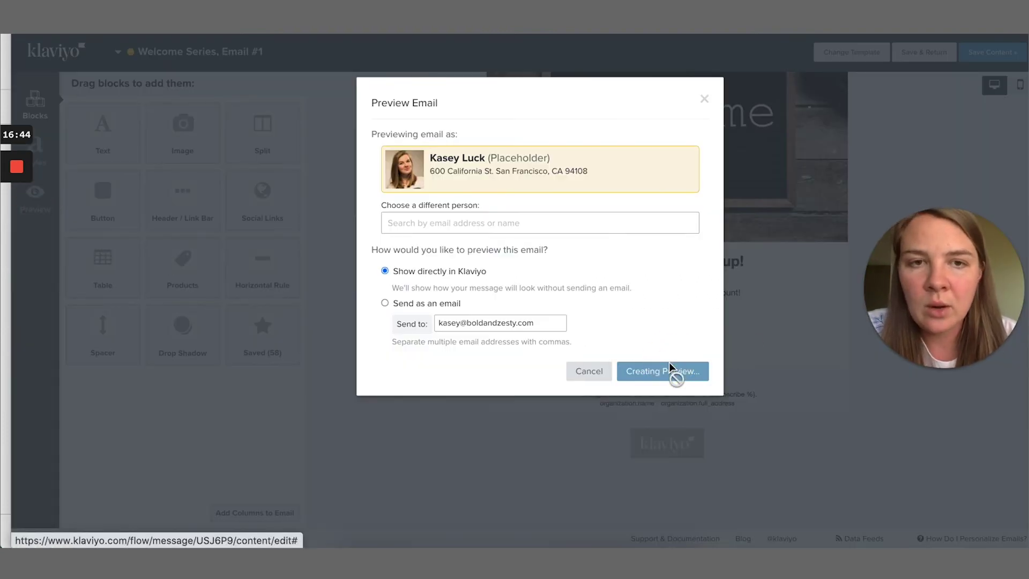
scroll(667, 335, down, 3)
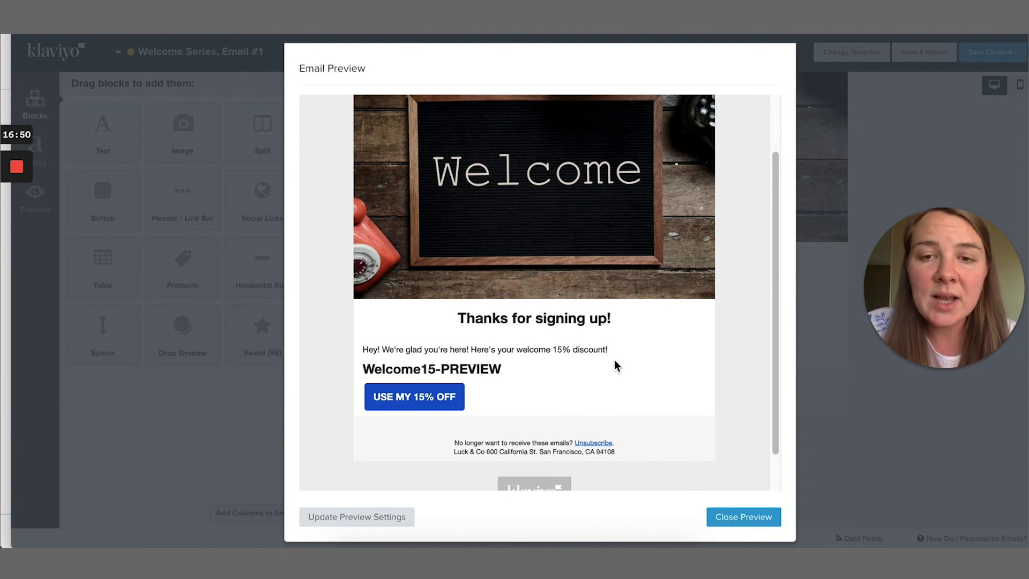
drag(502, 369, 402, 369)
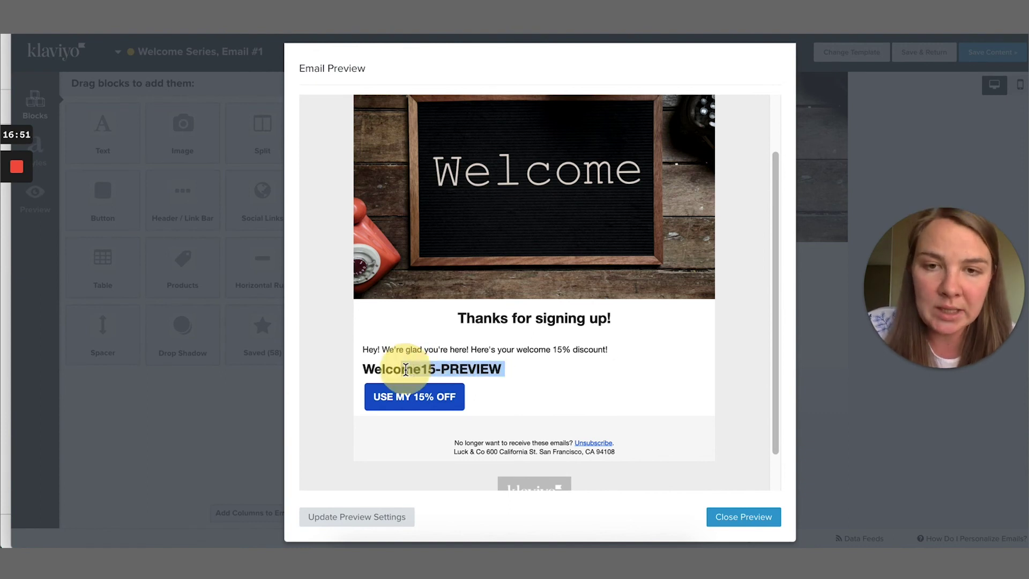
click(708, 512)
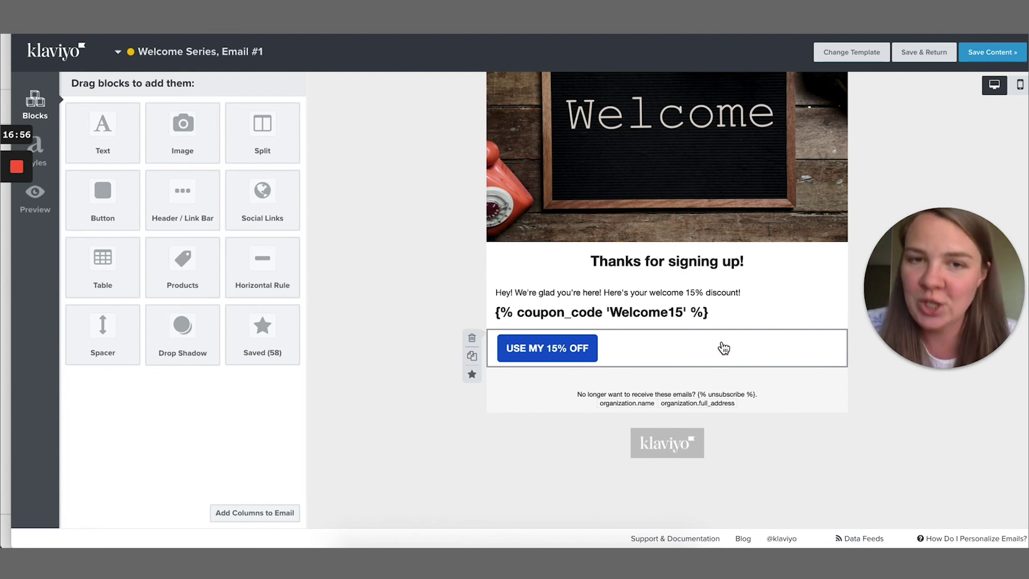
- Re-preview to confirm the Welcome15-PREVIEW coupon, then save and return to the flow
click(35, 199)
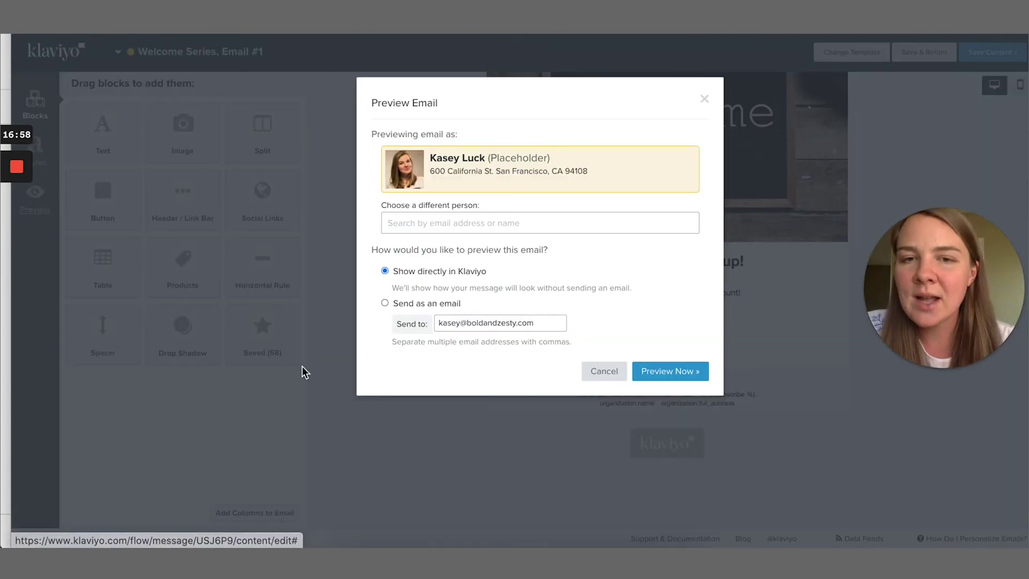
click(670, 375)
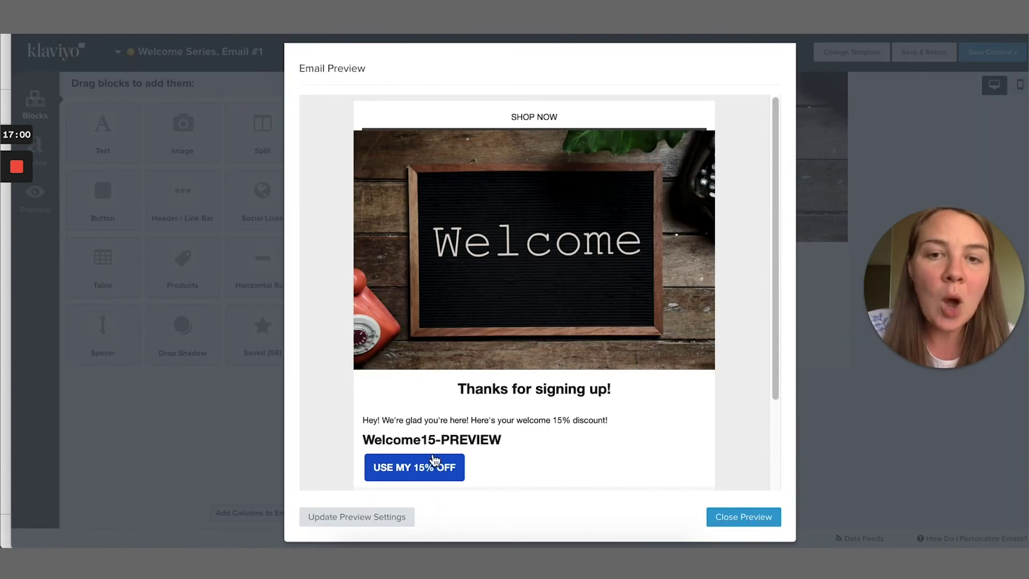
drag(364, 440, 567, 438)
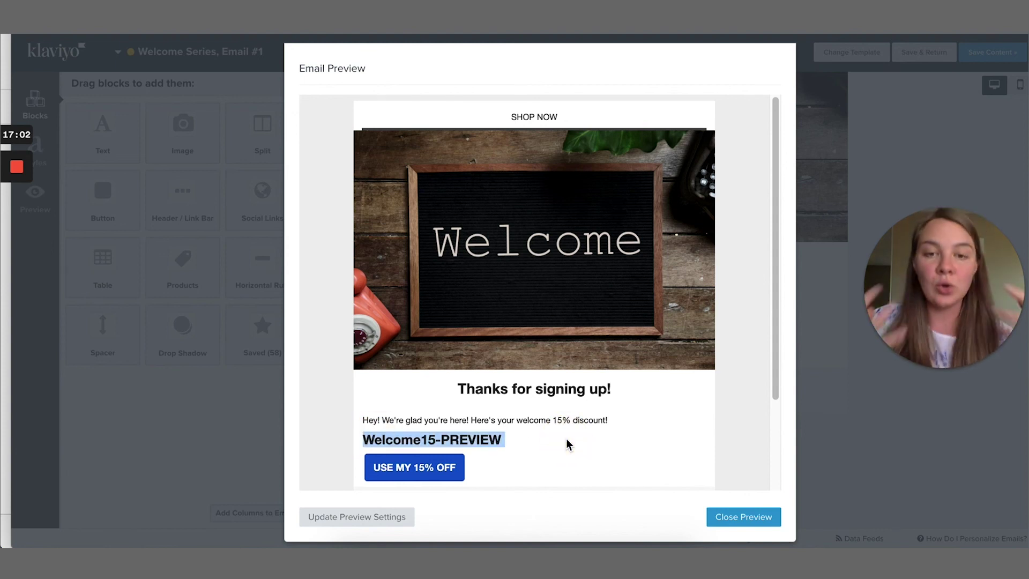
click(720, 517)
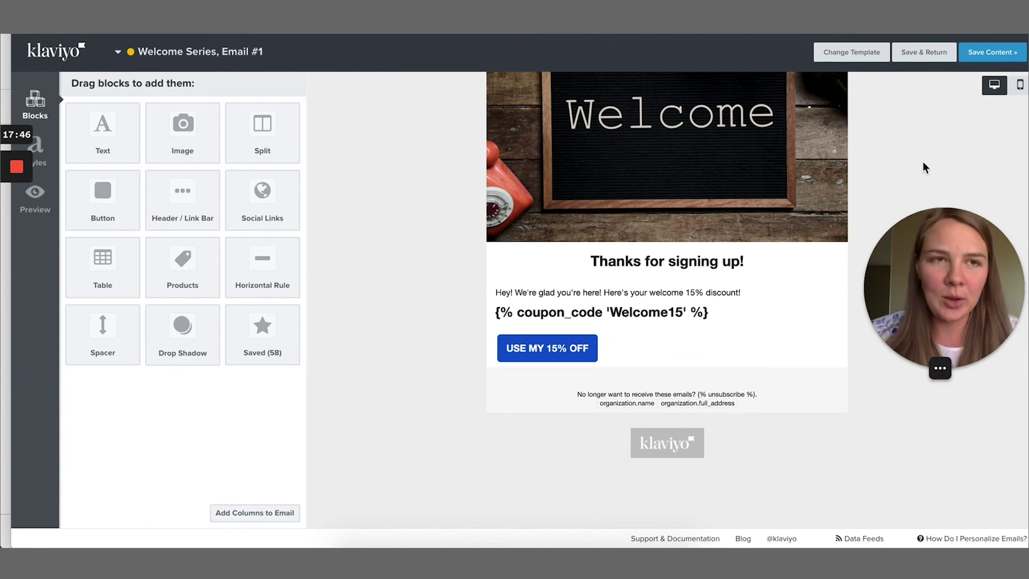
click(916, 56)
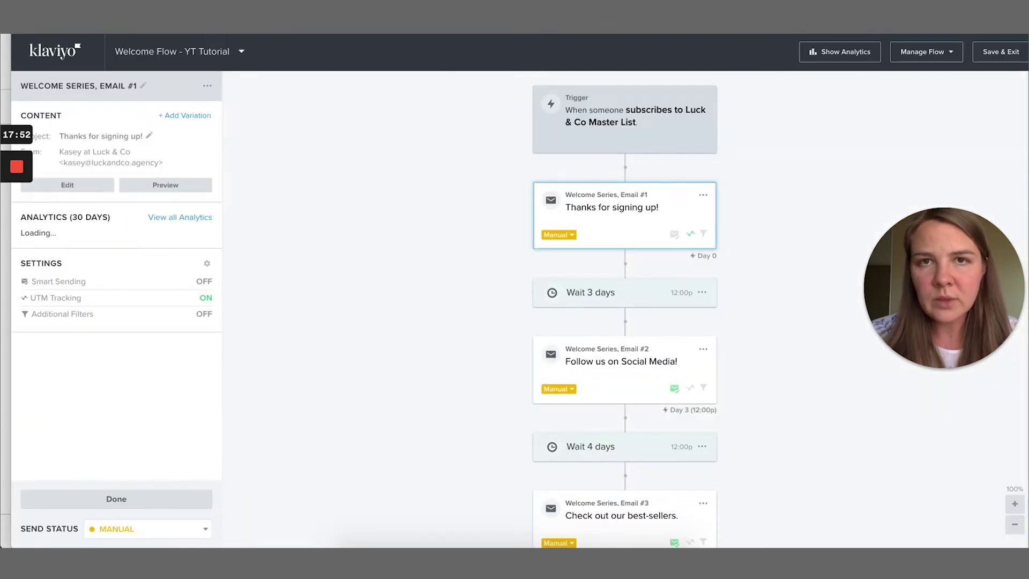
- Glance at the Coupons tab, set Email #1 to Live, and view the flow's trigger setup
key(ctrl+Tab)
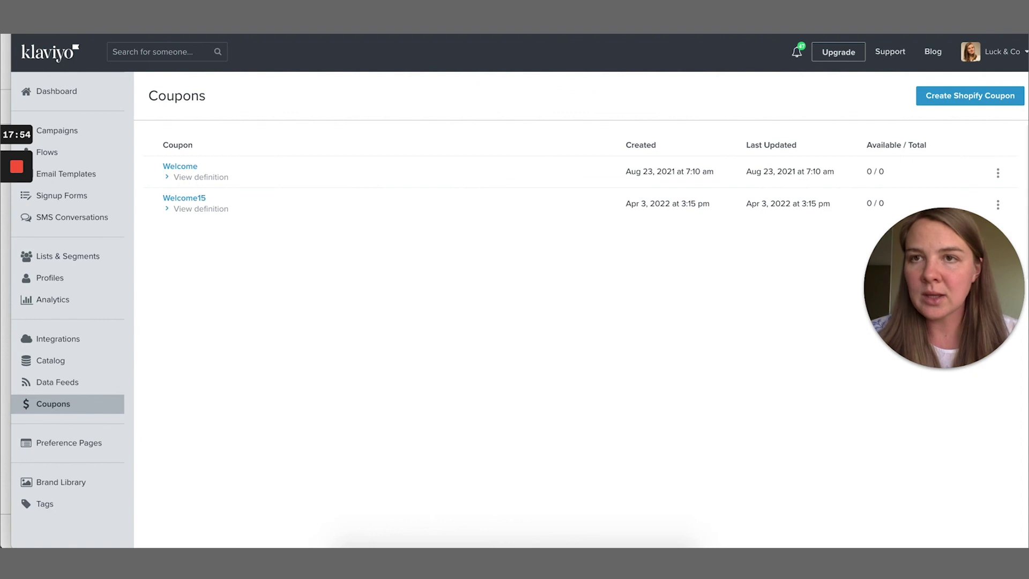
key(ctrl+shift+Tab)
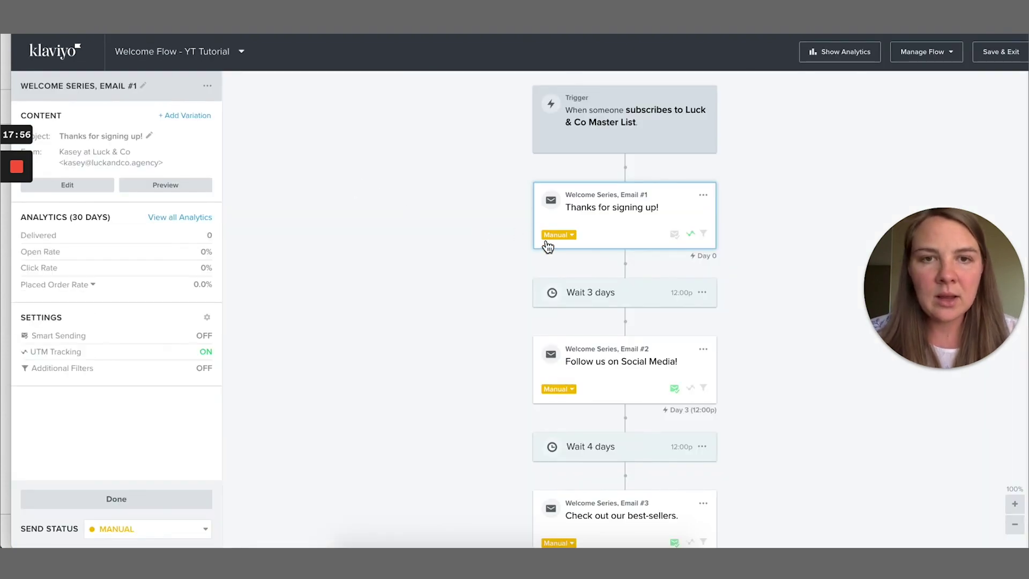
click(560, 239)
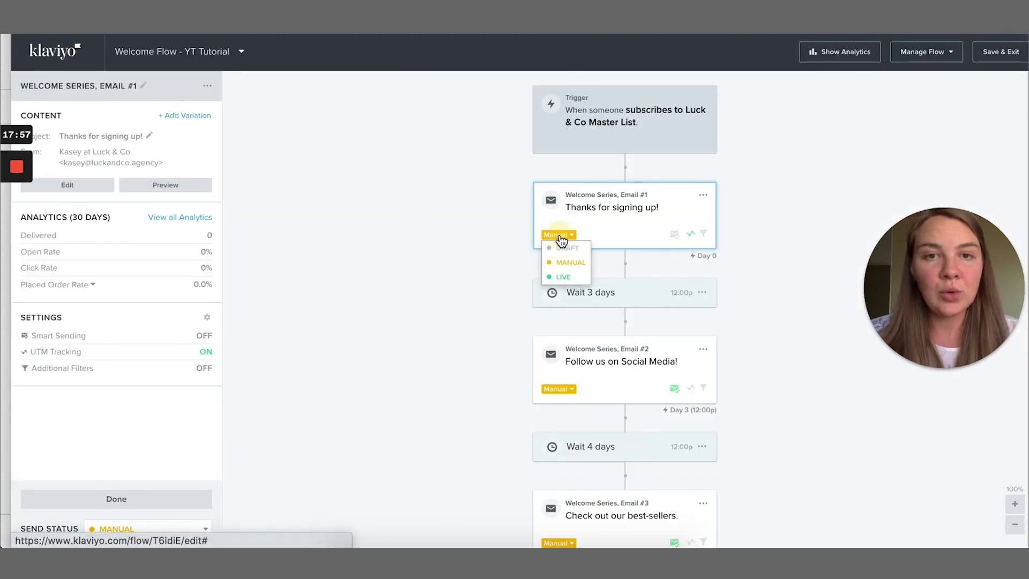
click(564, 277)
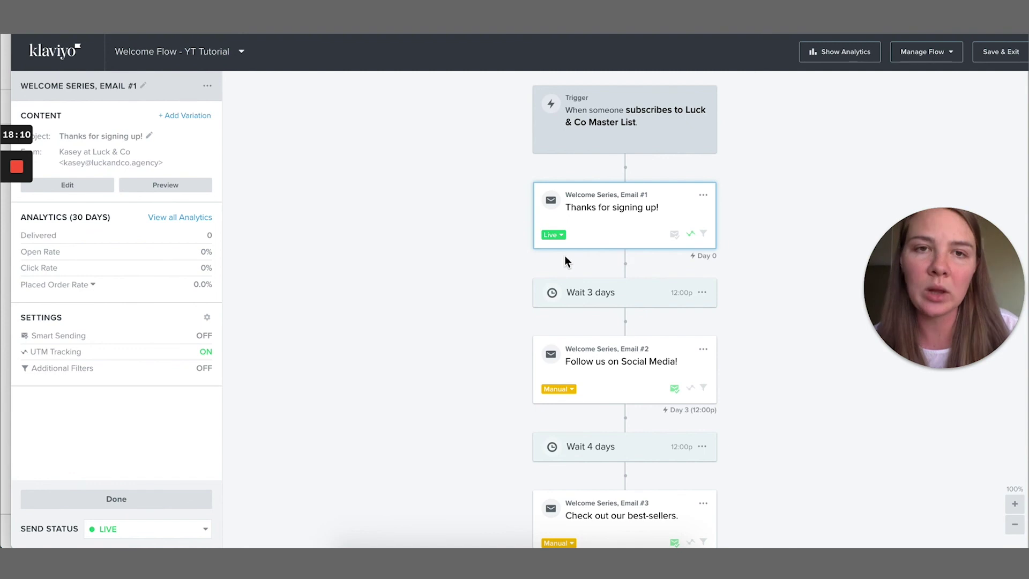
click(598, 102)
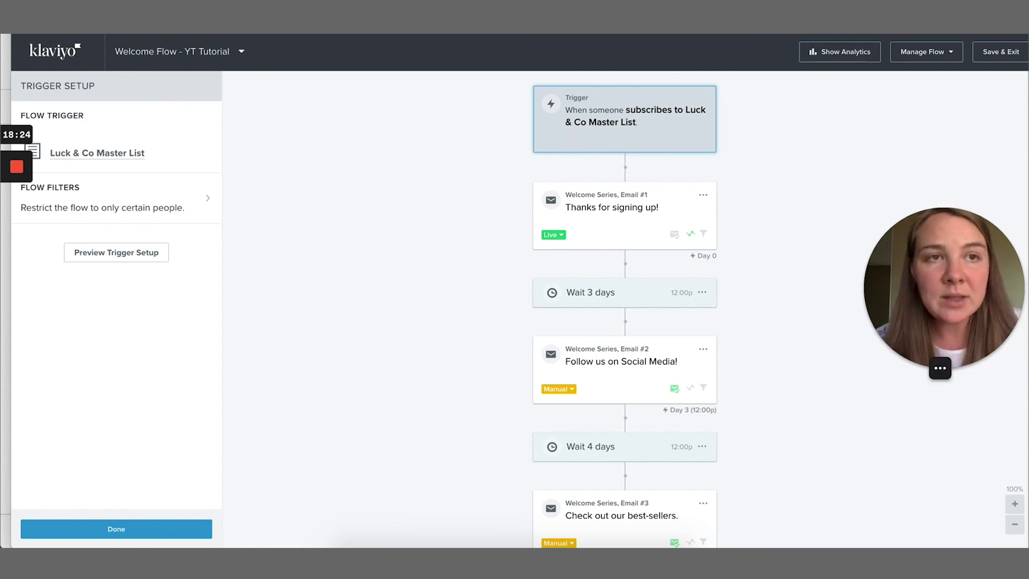
scroll(514, 291, right, 2)
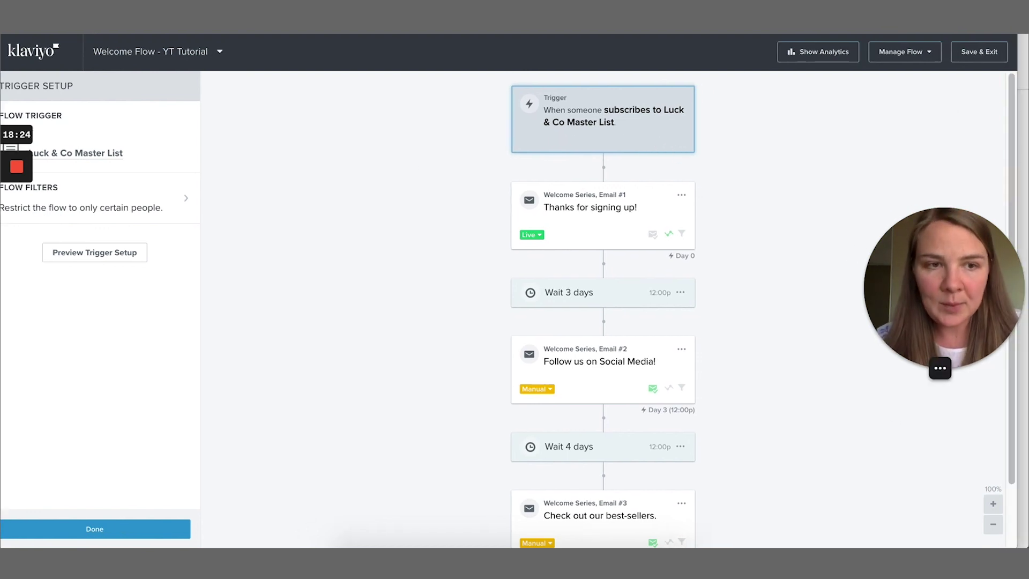
click(1012, 545)
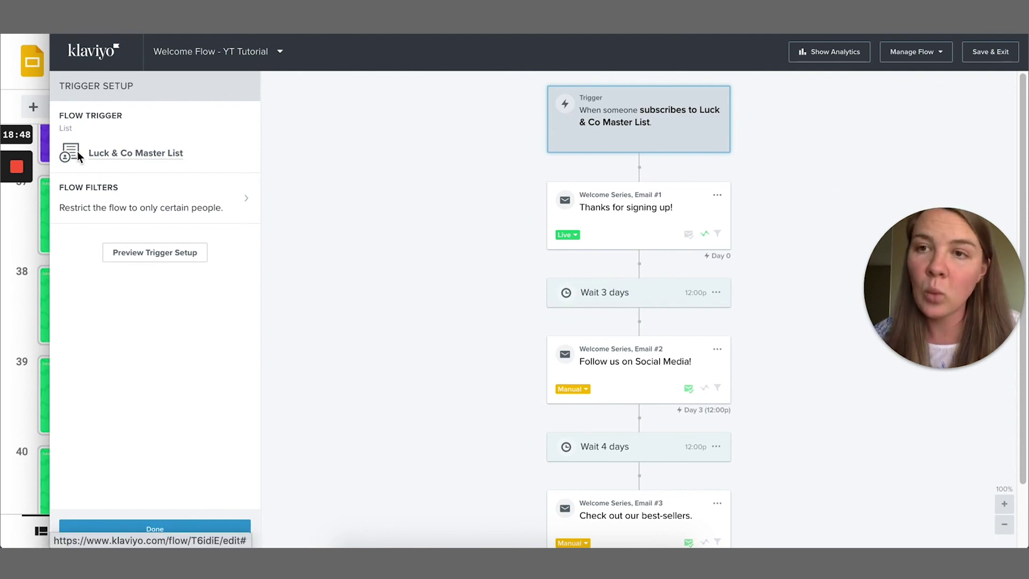
drag(72, 132, 57, 127)
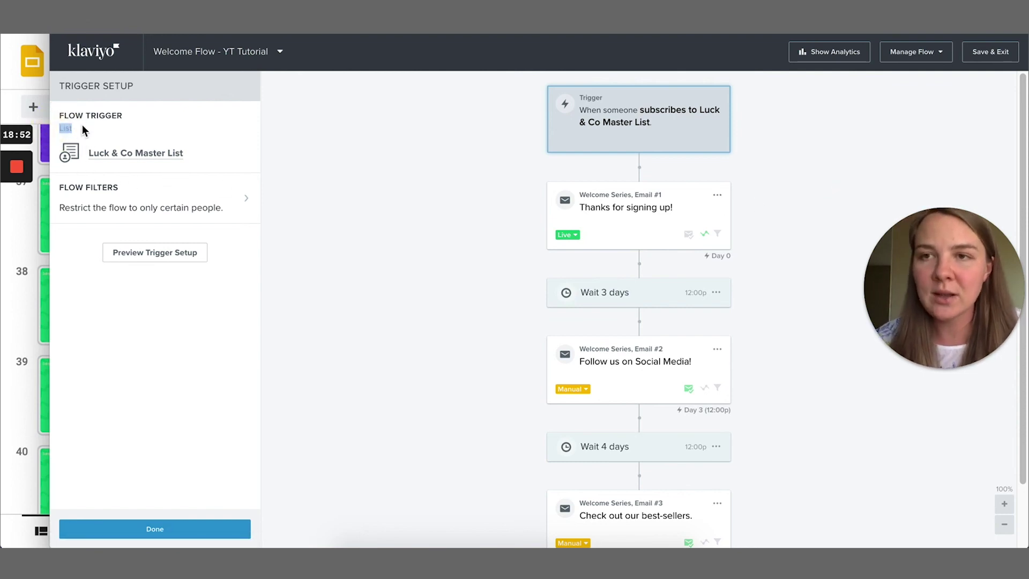
drag(49, 246, 27, 249)
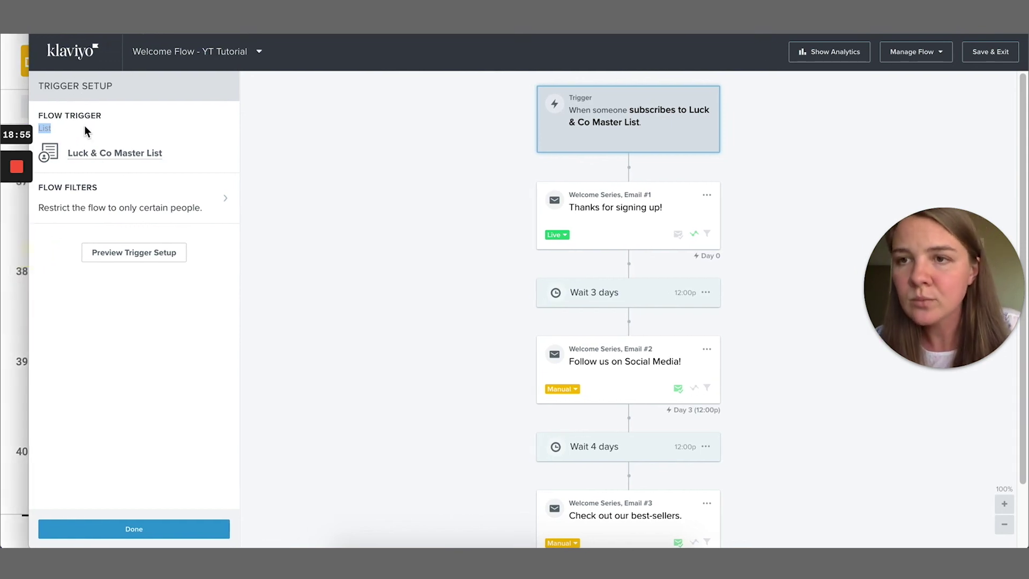
drag(41, 121, 102, 118)
click(49, 129)
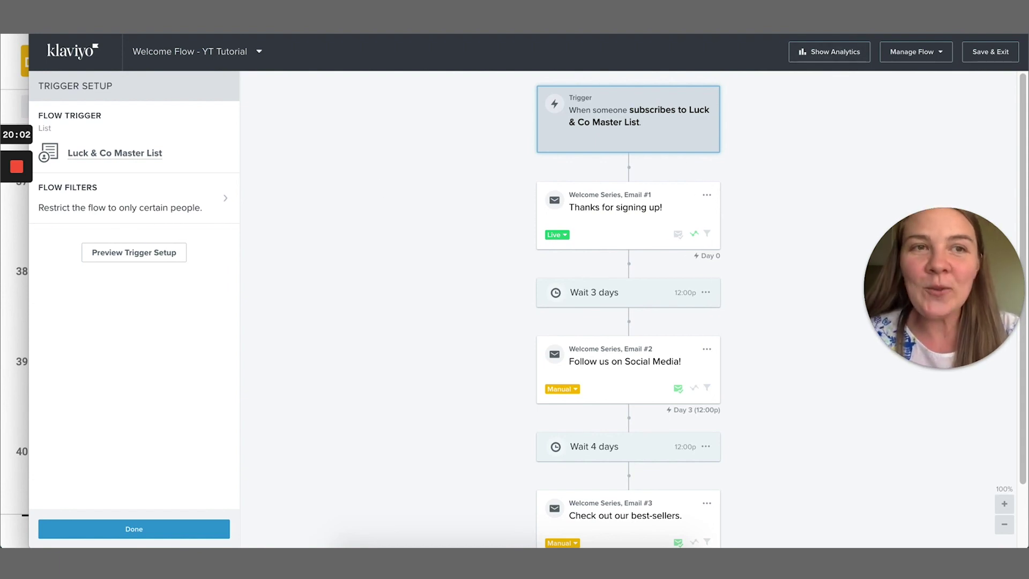
scroll(515, 290, right, 2)
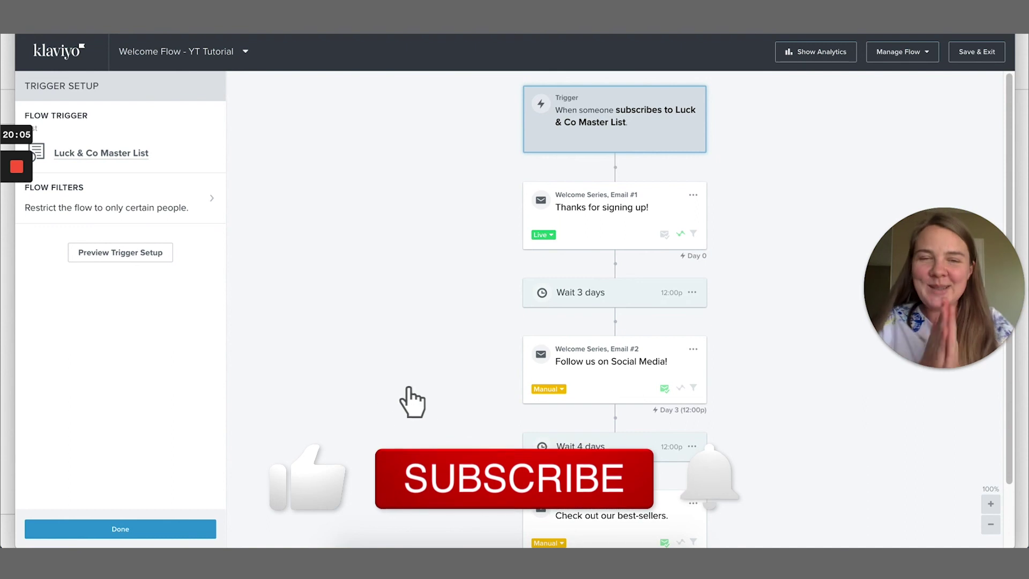